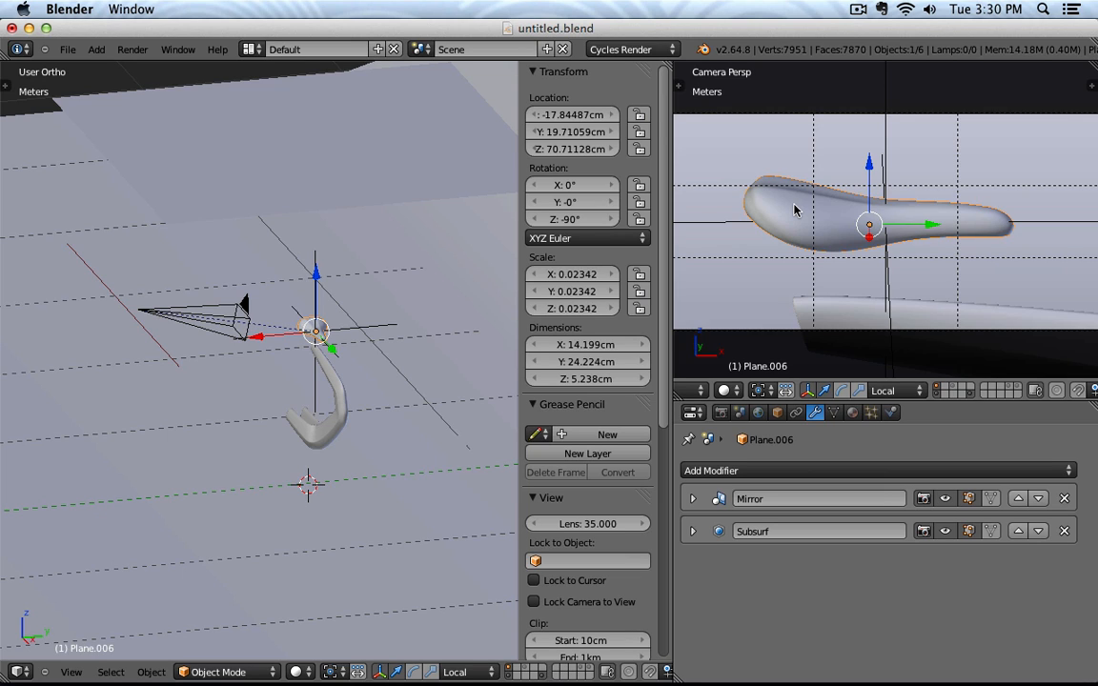
Step: Apply the Mirror modifier on the bike saddle Plane.006 and enter Edit Mode
{"action": "left_click", "coordinate": [693, 531]}
{"action": "left_click", "coordinate": [692, 499]}
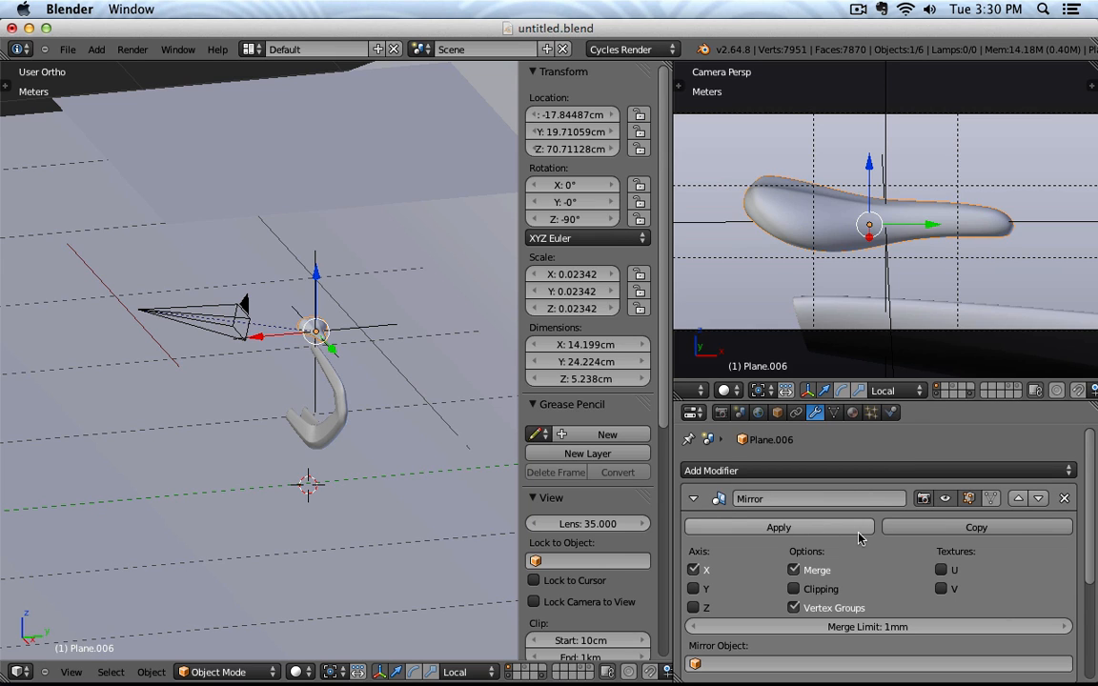
{"action": "left_click", "coordinate": [806, 530]}
{"action": "key", "text": "Tab"}
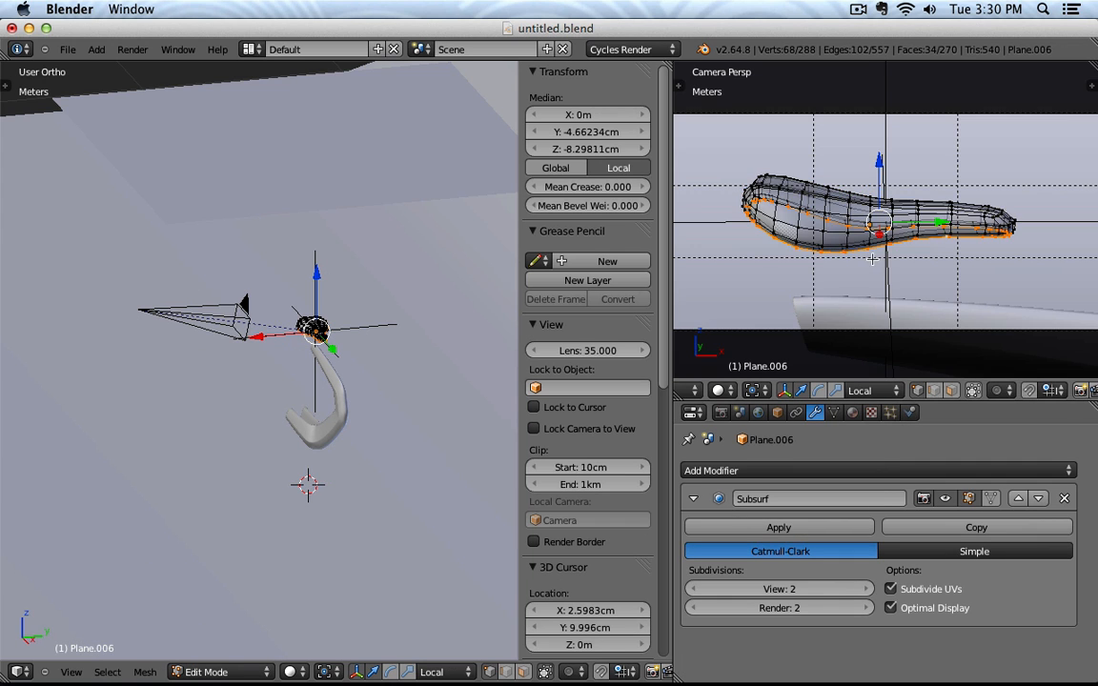
Step: Select the entire saddle mesh and frame it in the camera viewport
{"action": "middle_click_drag", "start_coordinate": [926, 219], "coordinate": [869, 245]}
{"action": "middle_click_drag", "start_coordinate": [790, 305], "coordinate": [832, 237]}
{"action": "key", "text": "a"}
{"action": "key", "text": "KP_Decimal"}
{"action": "scroll", "coordinate": [914, 245], "scroll_direction": "down", "scroll_amount": 3}
{"action": "scroll", "coordinate": [827, 231], "scroll_direction": "up", "scroll_amount": 3}
{"action": "key", "text": "a"}
{"action": "key", "text": "a"}
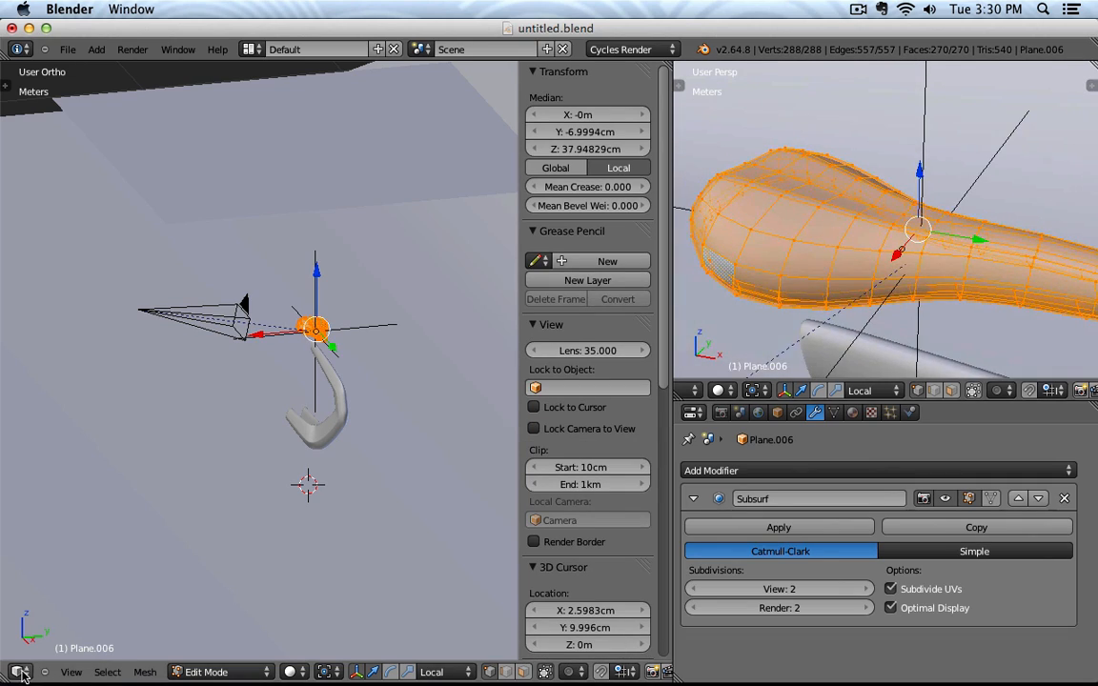
Step: Change the large 3D view to the UV/Image Editor, unwrap the selected saddle mesh with Unwrap, and return to Object Mode
{"action": "left_click", "coordinate": [18, 672]}
{"action": "left_click", "coordinate": [60, 560]}
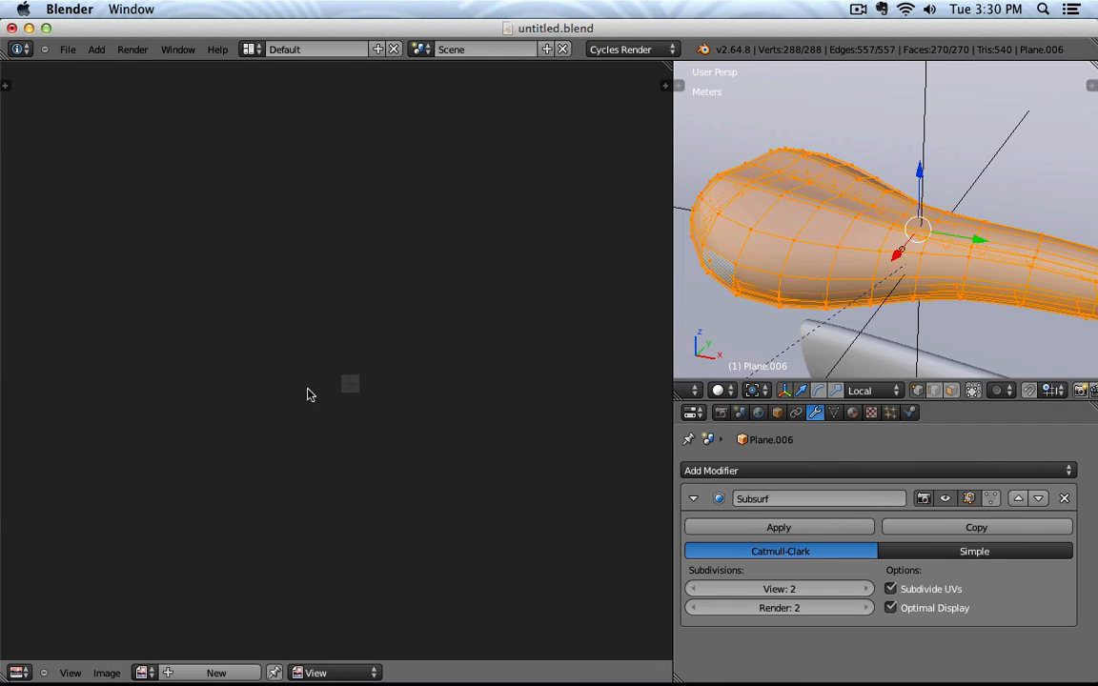
{"action": "key", "text": "u"}
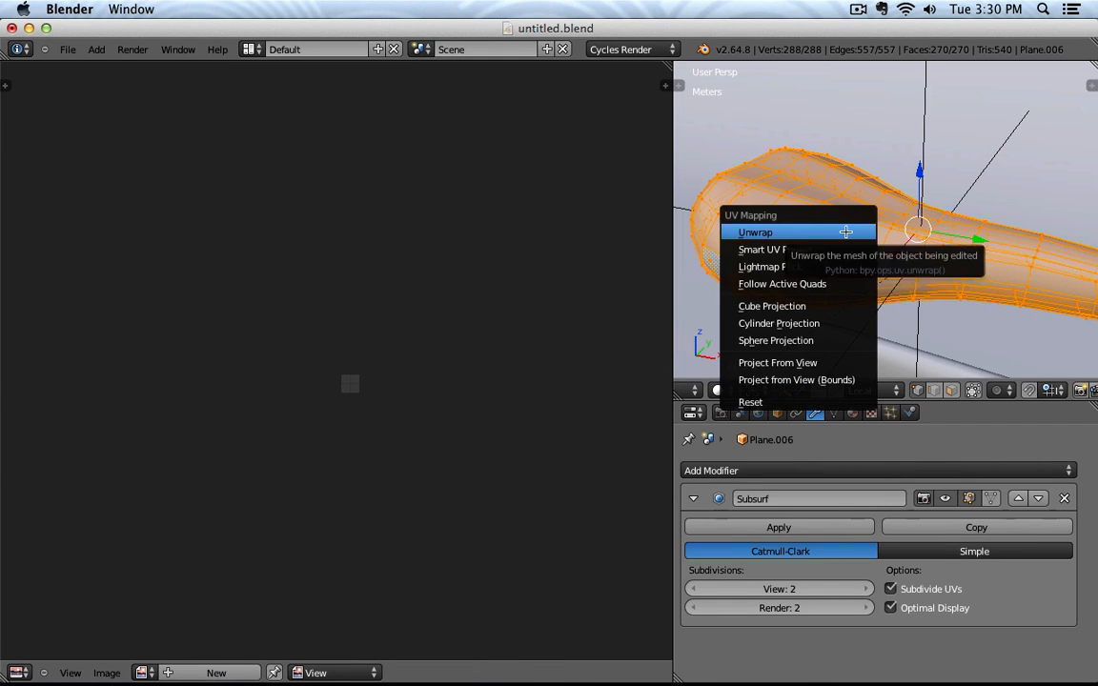
{"action": "left_click", "coordinate": [845, 232]}
{"action": "scroll", "coordinate": [444, 381], "scroll_direction": "up", "scroll_amount": 6}
{"action": "middle_click_drag", "start_coordinate": [227, 424], "coordinate": [481, 313]}
{"action": "scroll", "coordinate": [300, 348], "scroll_direction": "up", "scroll_amount": 7}
{"action": "scroll", "coordinate": [404, 330], "scroll_direction": "down", "scroll_amount": 1}
{"action": "scroll", "coordinate": [480, 308], "scroll_direction": "up", "scroll_amount": 1}
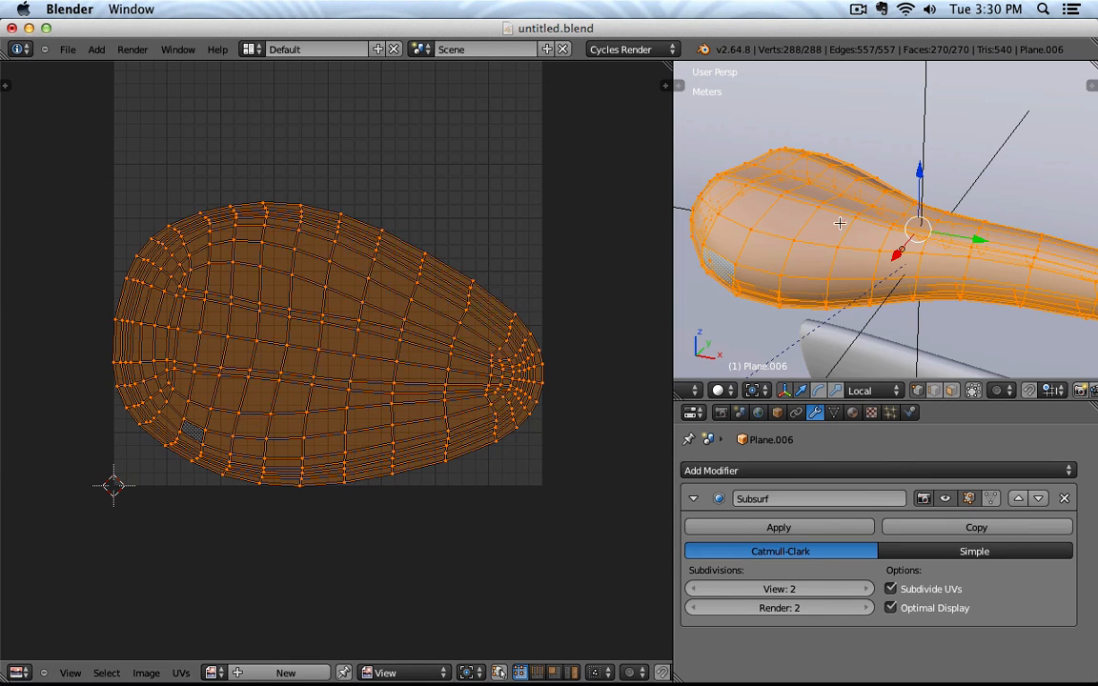
{"action": "key", "text": "Tab"}
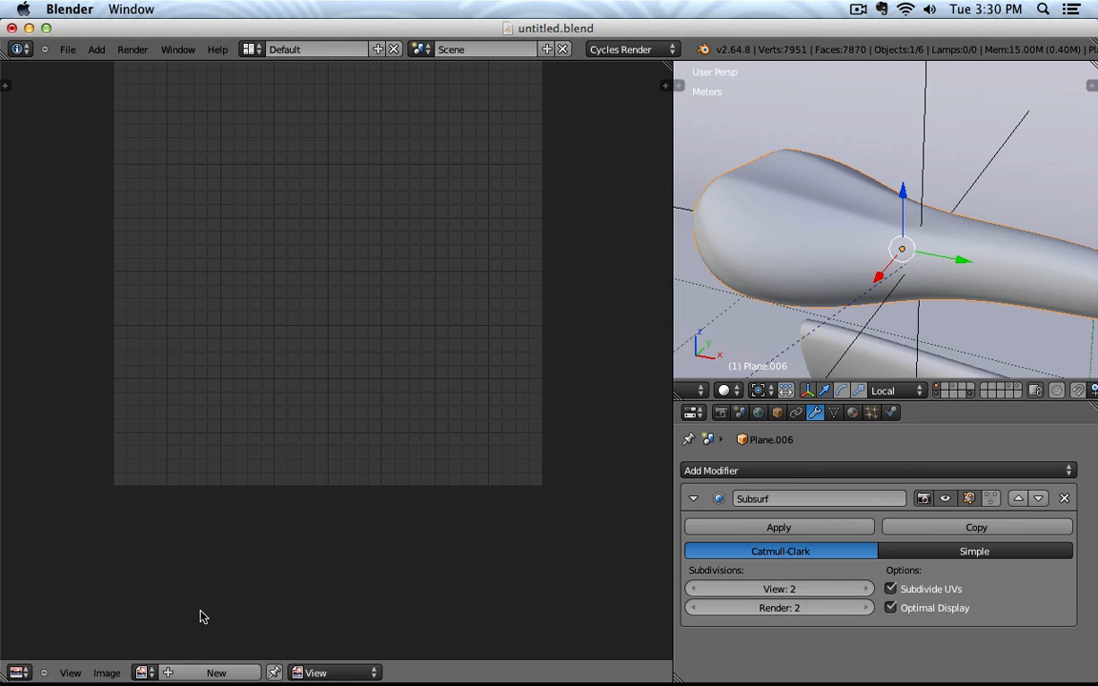
Step: Switch to Chrome and search Google Images for "free leather texture"
{"action": "left_click", "coordinate": [153, 652]}
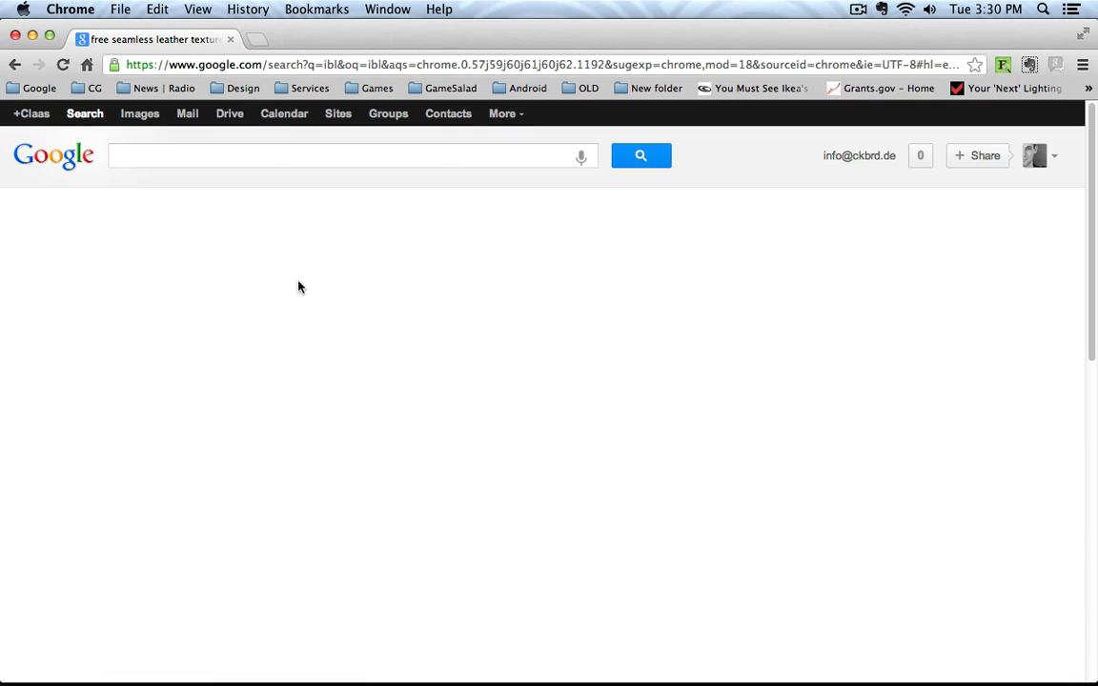
{"action": "left_click", "coordinate": [205, 156]}
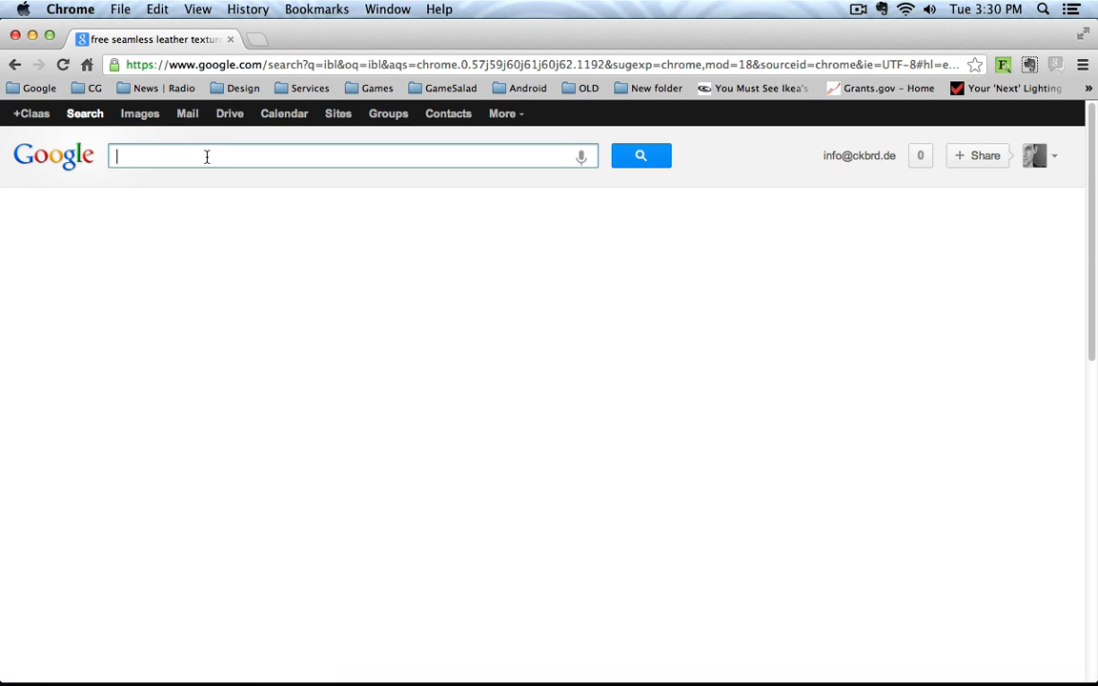
{"action": "type", "text": "free leather"}
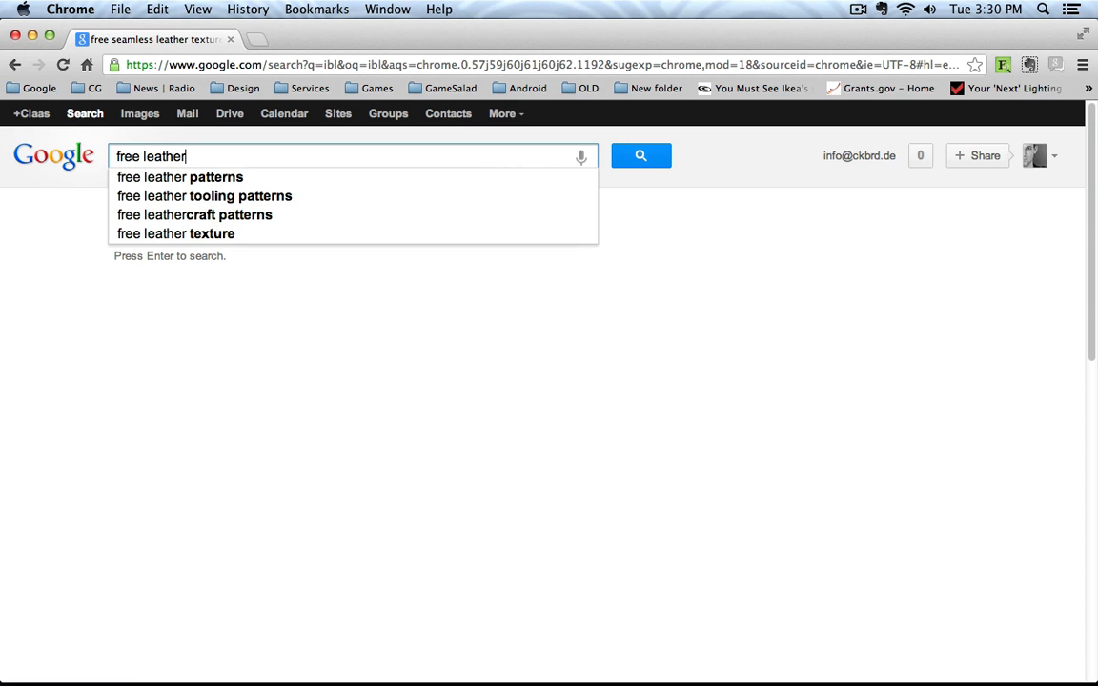
{"action": "key", "text": "Down"}
{"action": "key", "text": "Down"}
{"action": "key", "text": "Down"}
{"action": "key", "text": "Down"}
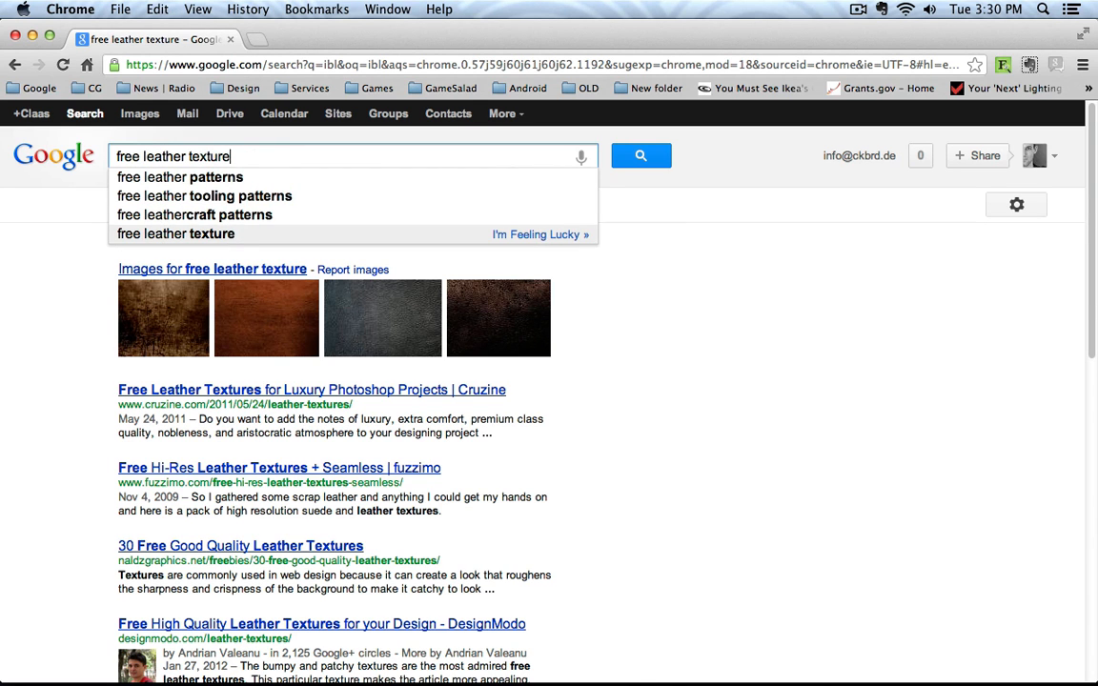
{"action": "key", "text": "Return"}
{"action": "left_click", "coordinate": [140, 114]}
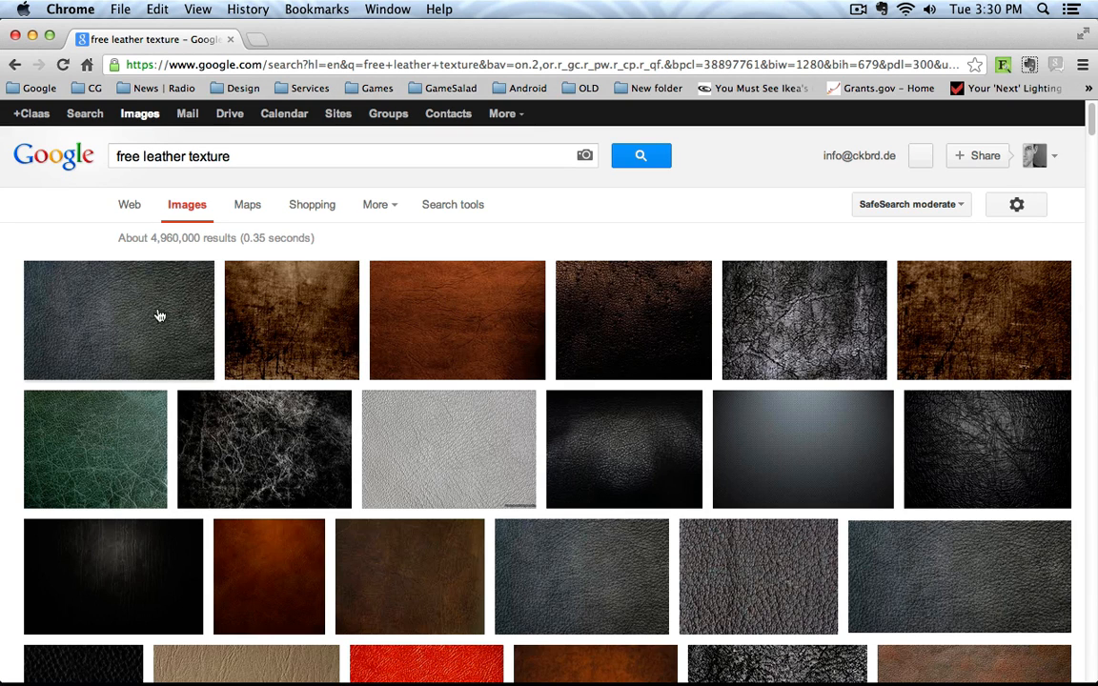
Step: Find the designmodo.com black leather texture on page 2 of the image results and open its full-size version in a new tab
{"action": "mouse_move", "coordinate": [606, 340]}
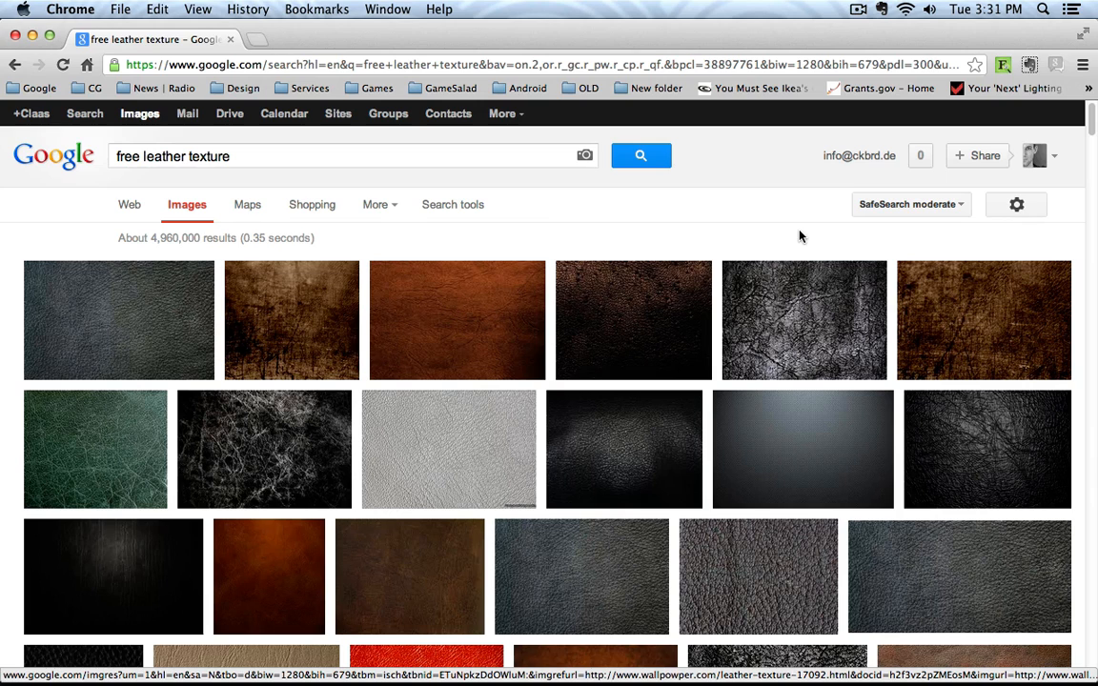
{"action": "mouse_move", "coordinate": [970, 442]}
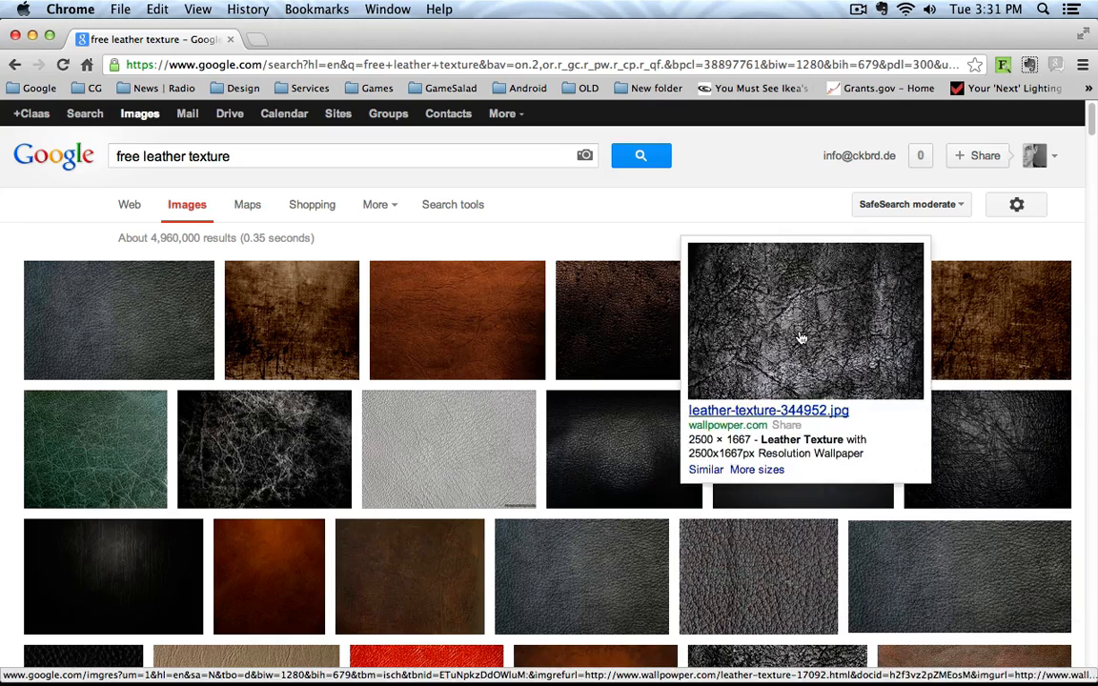
{"action": "mouse_move", "coordinate": [651, 329]}
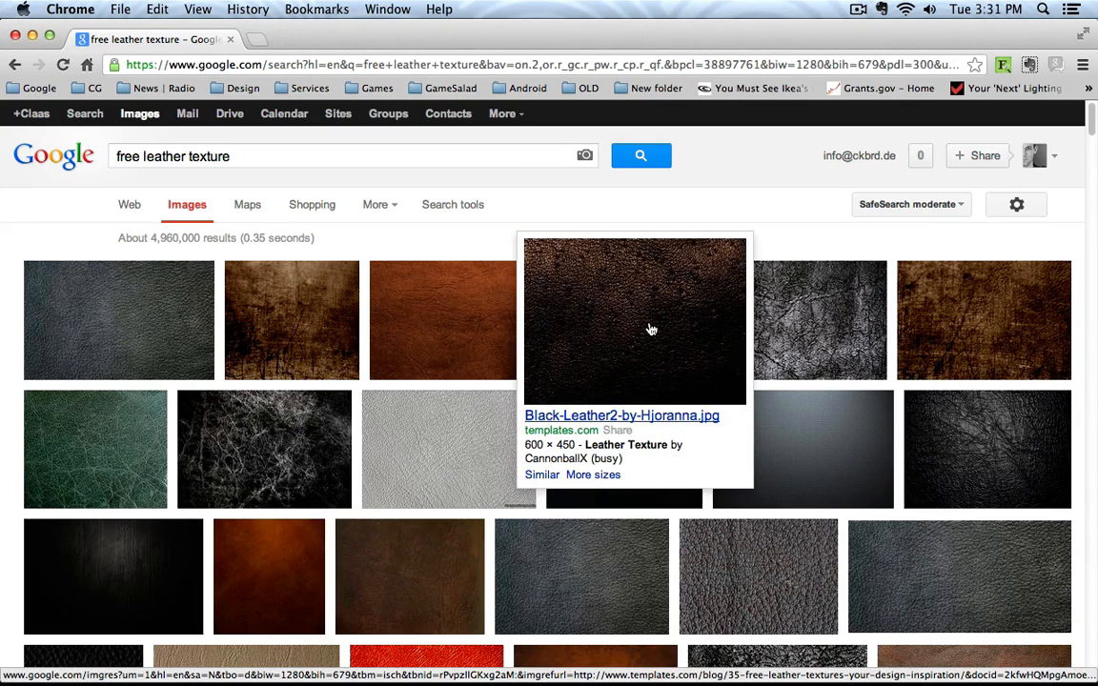
{"action": "scroll", "coordinate": [409, 247], "scroll_direction": "down", "scroll_amount": 3}
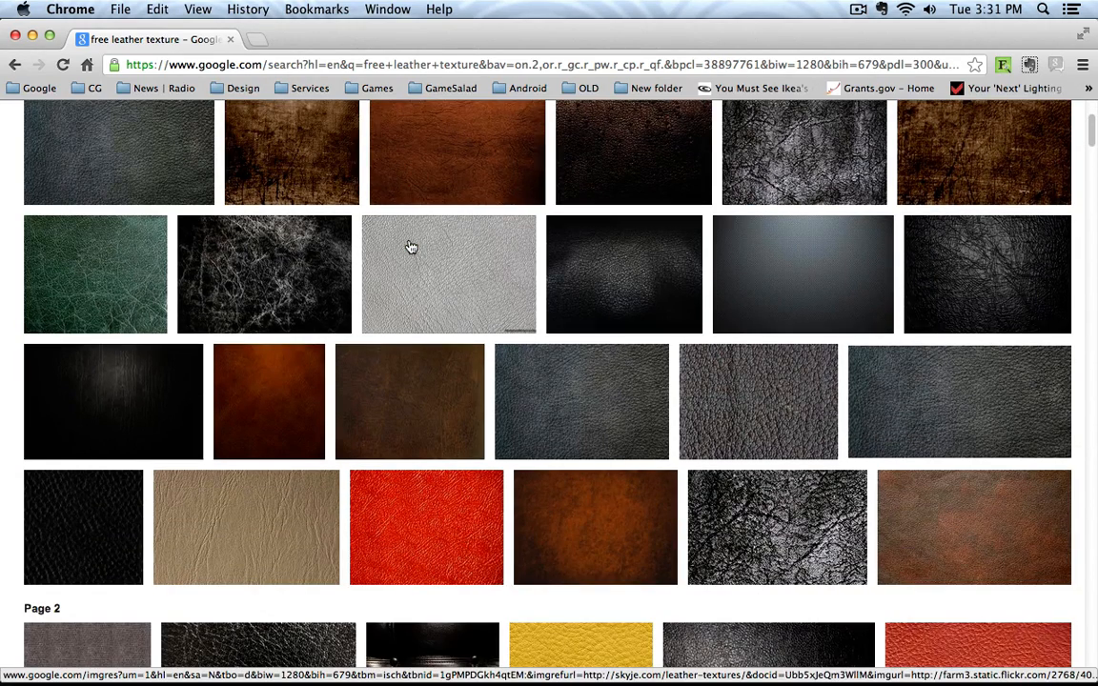
{"action": "scroll", "coordinate": [410, 247], "scroll_direction": "down", "scroll_amount": 5}
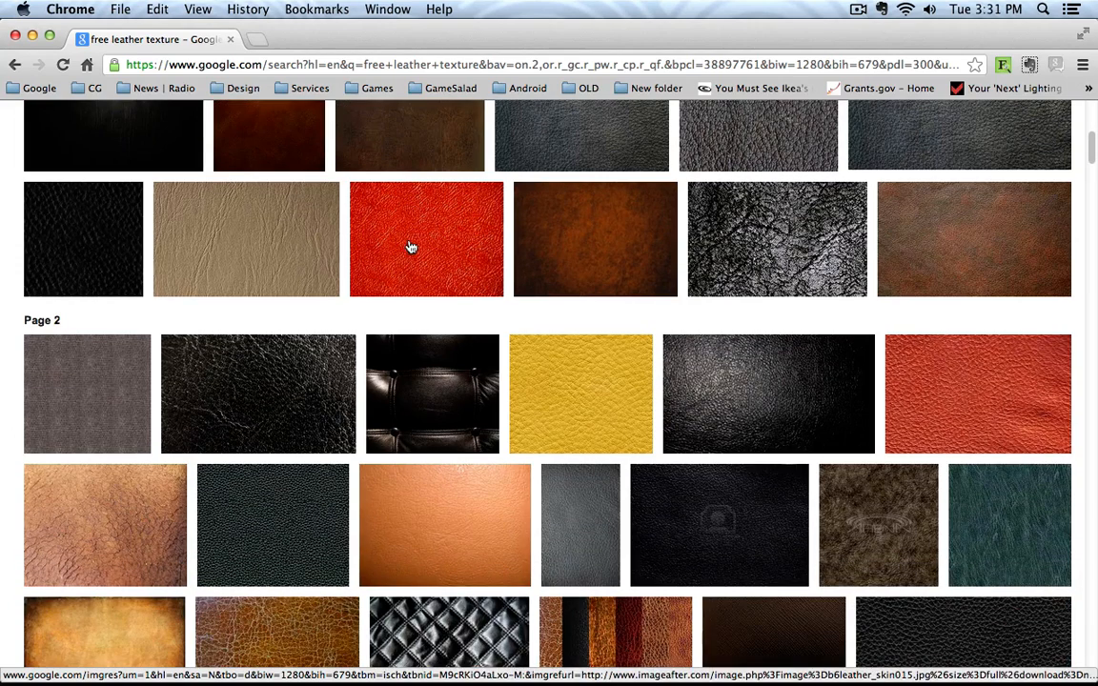
{"action": "mouse_move", "coordinate": [561, 373]}
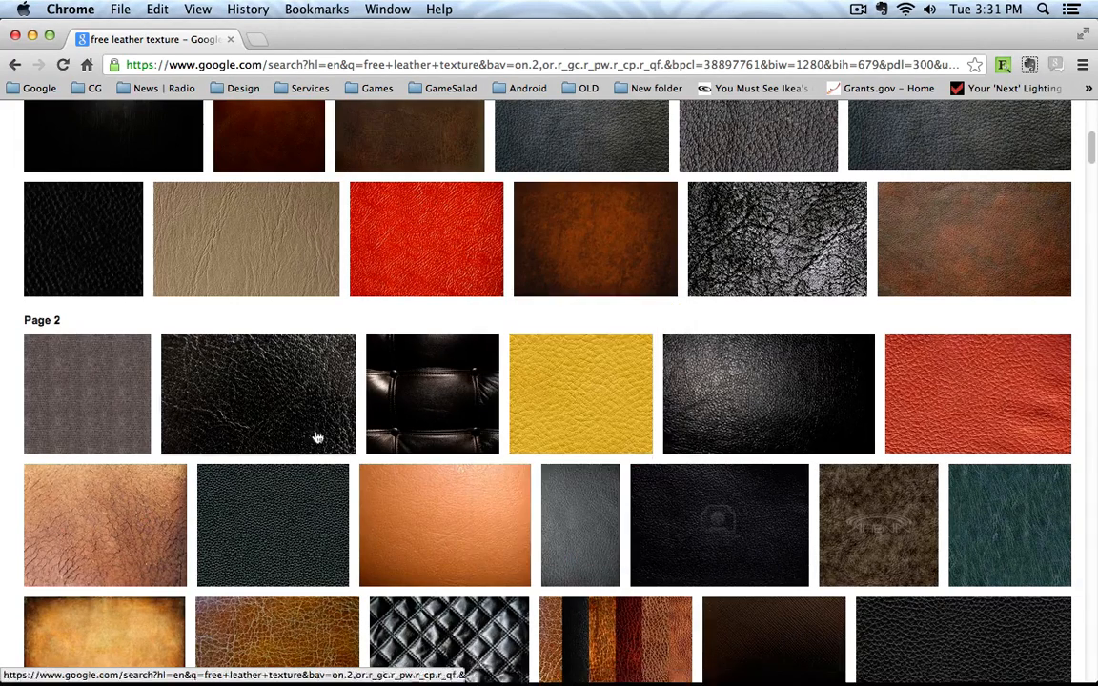
{"action": "mouse_move", "coordinate": [297, 507]}
{"action": "right_click", "coordinate": [298, 461]}
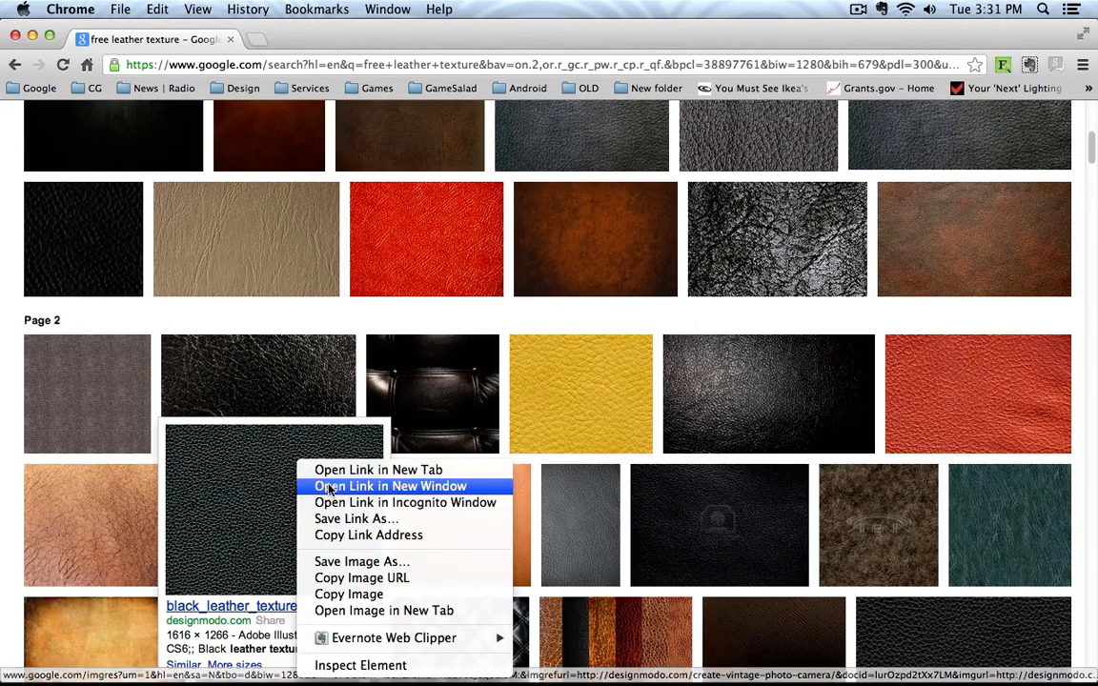
{"action": "left_click", "coordinate": [324, 468]}
{"action": "left_click", "coordinate": [315, 43]}
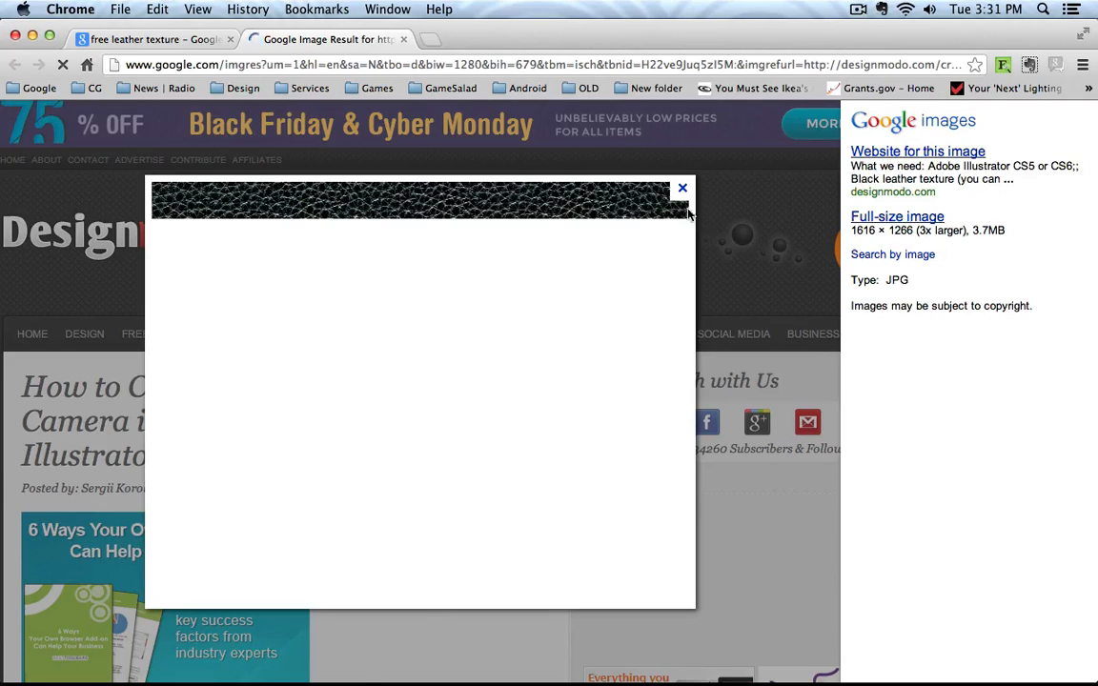
{"action": "left_click", "coordinate": [886, 219]}
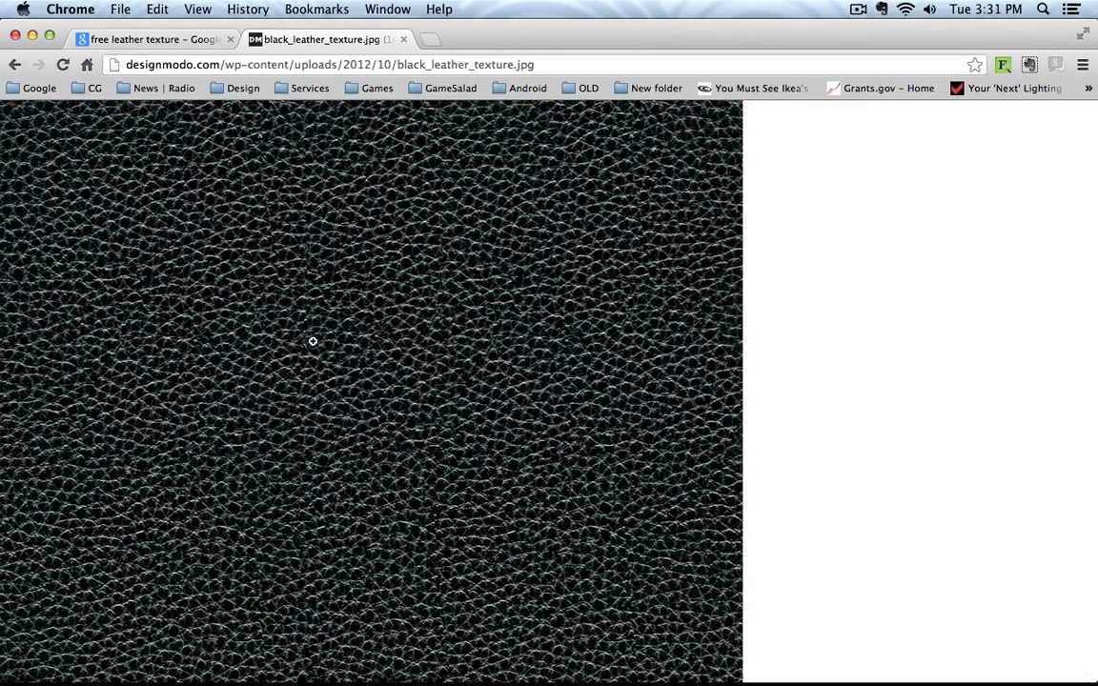
Step: Save the full-size leather image to the Desktop as black_leather_texture.jpg
{"action": "right_click", "coordinate": [341, 318]}
{"action": "left_click", "coordinate": [390, 329]}
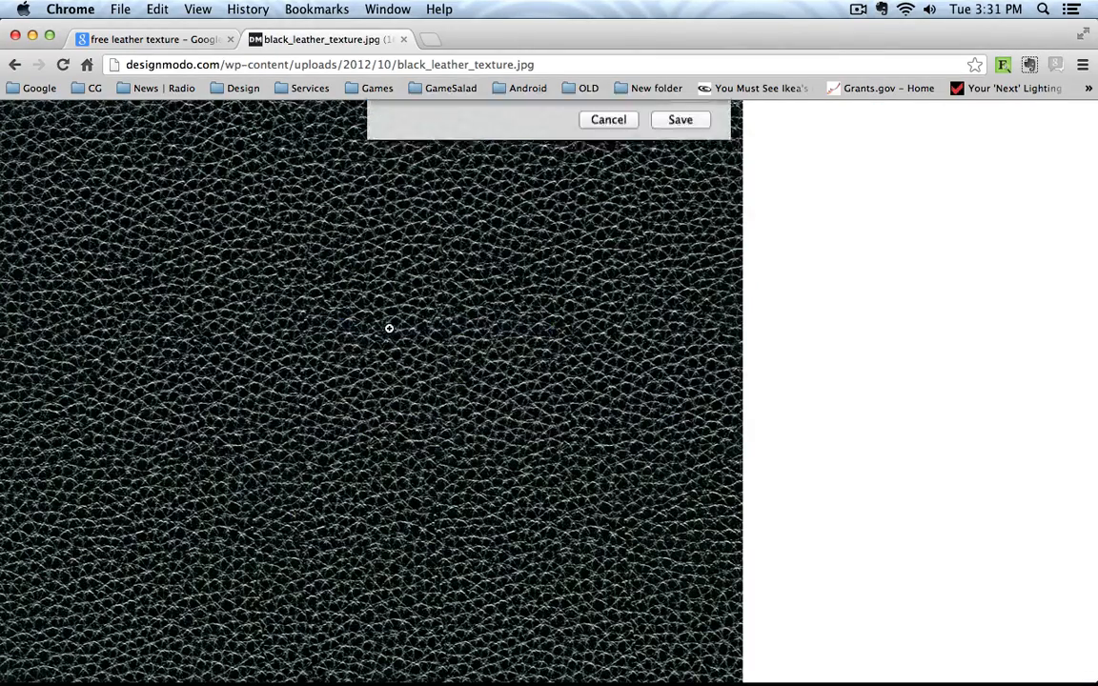
{"action": "left_click", "coordinate": [680, 200]}
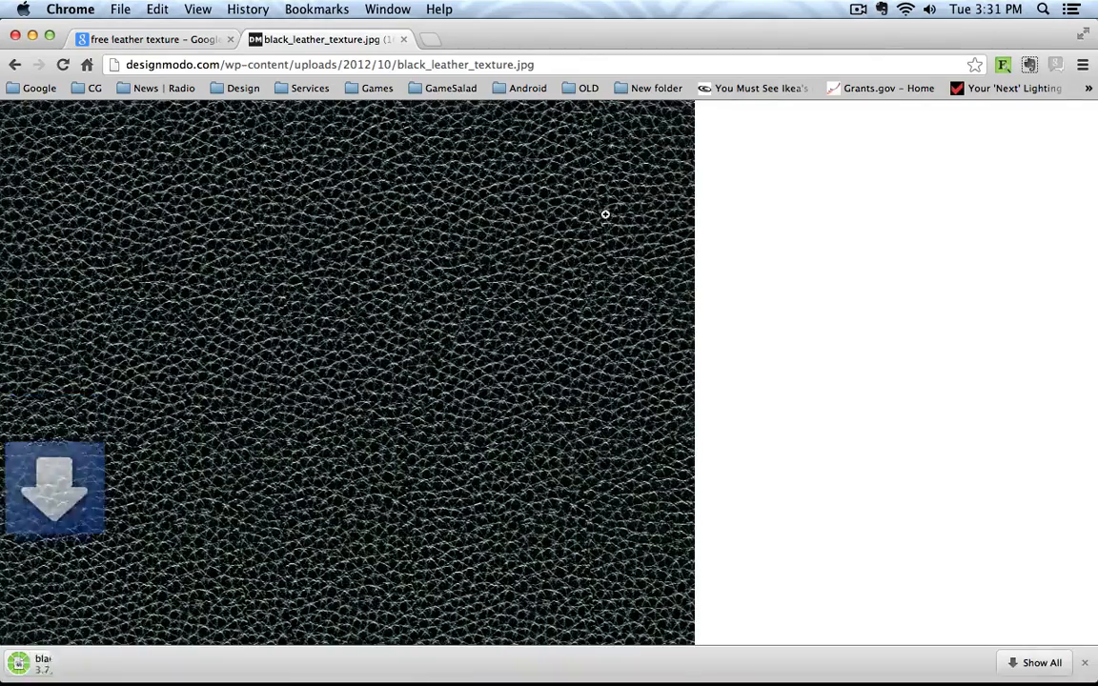
Step: Switch to Pixelmator and close the edited UV Layout document
{"action": "mouse_move", "coordinate": [533, 678]}
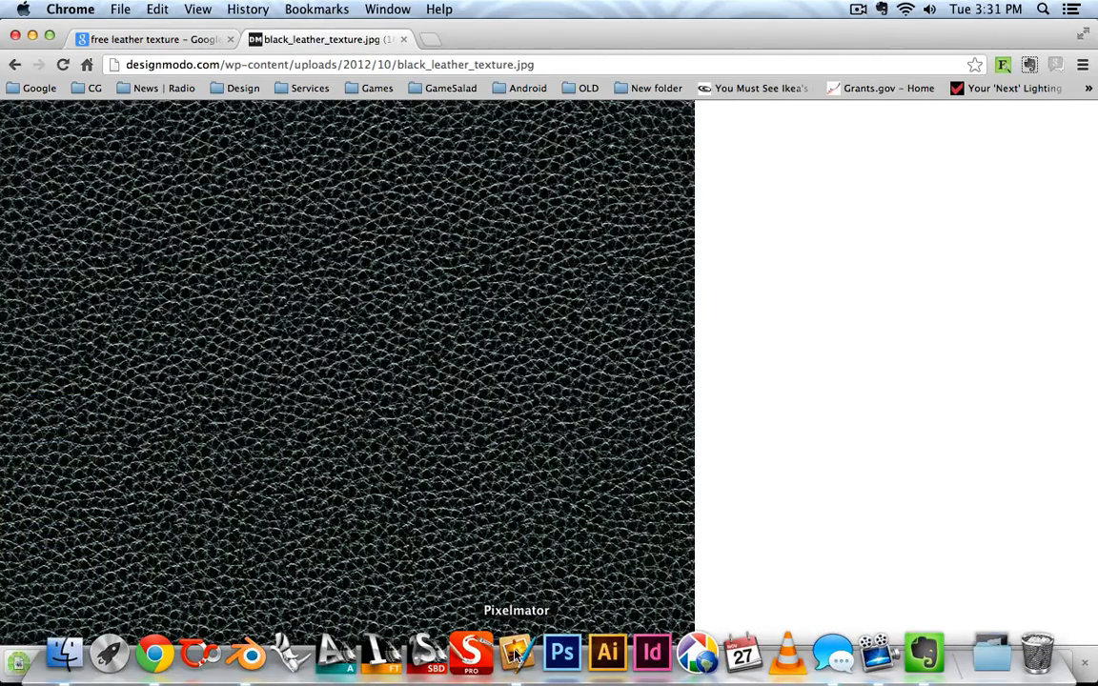
{"action": "left_click", "coordinate": [513, 652]}
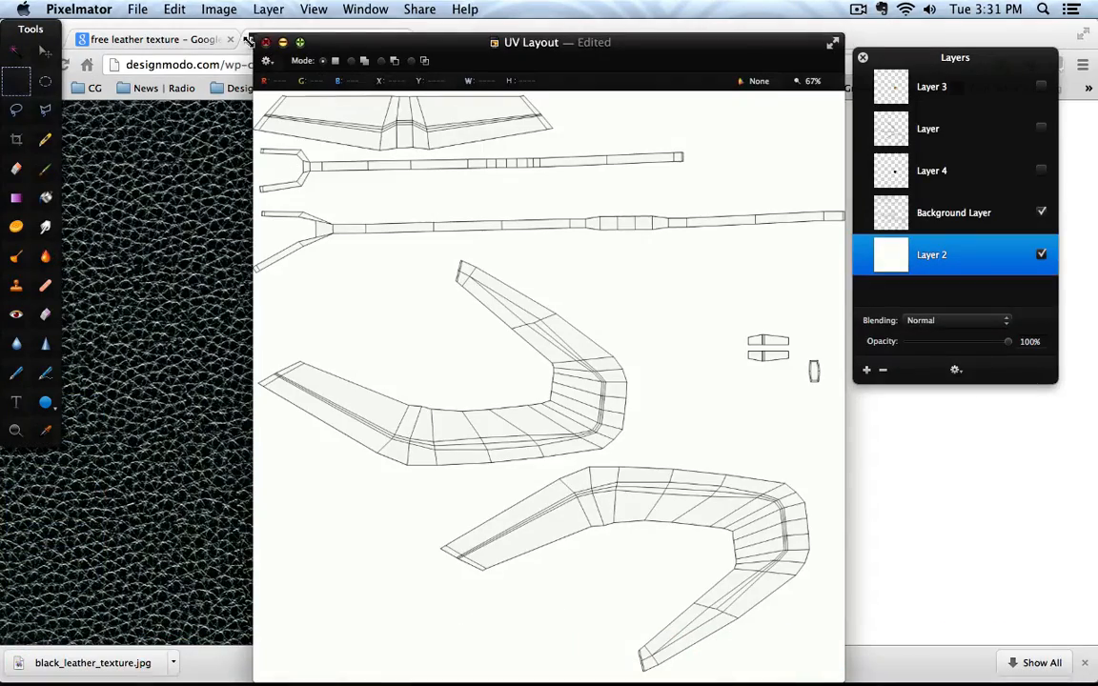
{"action": "left_click", "coordinate": [265, 42]}
{"action": "left_click", "coordinate": [472, 284]}
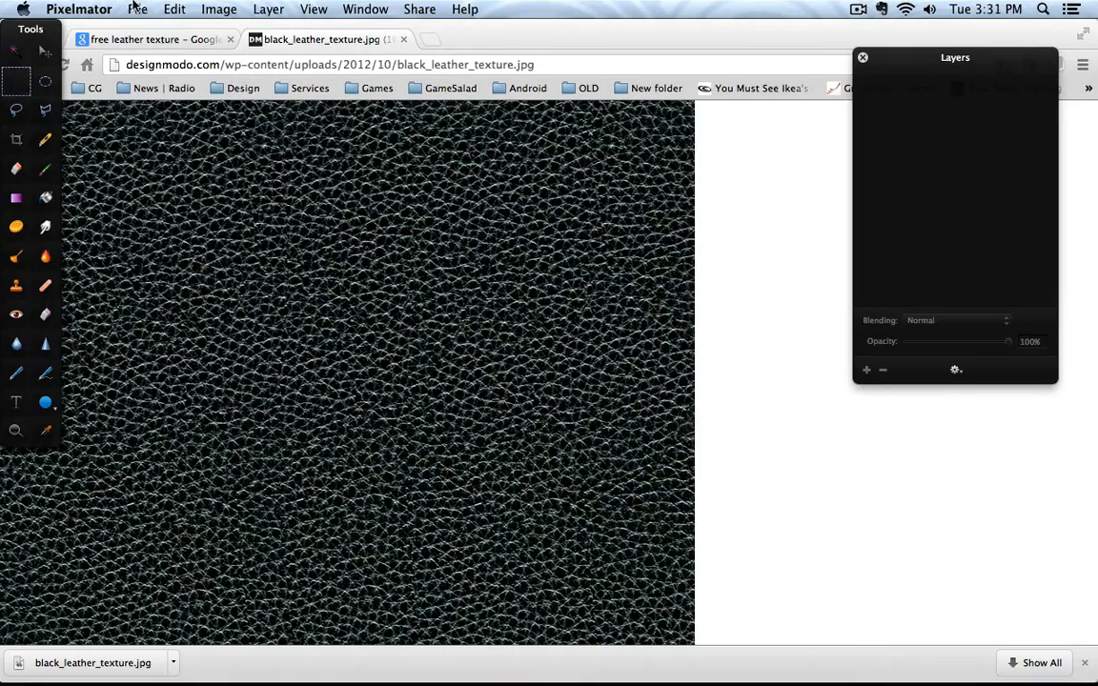
Step: Open black_leather_texture.jpg from the Desktop for editing
{"action": "left_click", "coordinate": [137, 8]}
{"action": "left_click", "coordinate": [150, 46]}
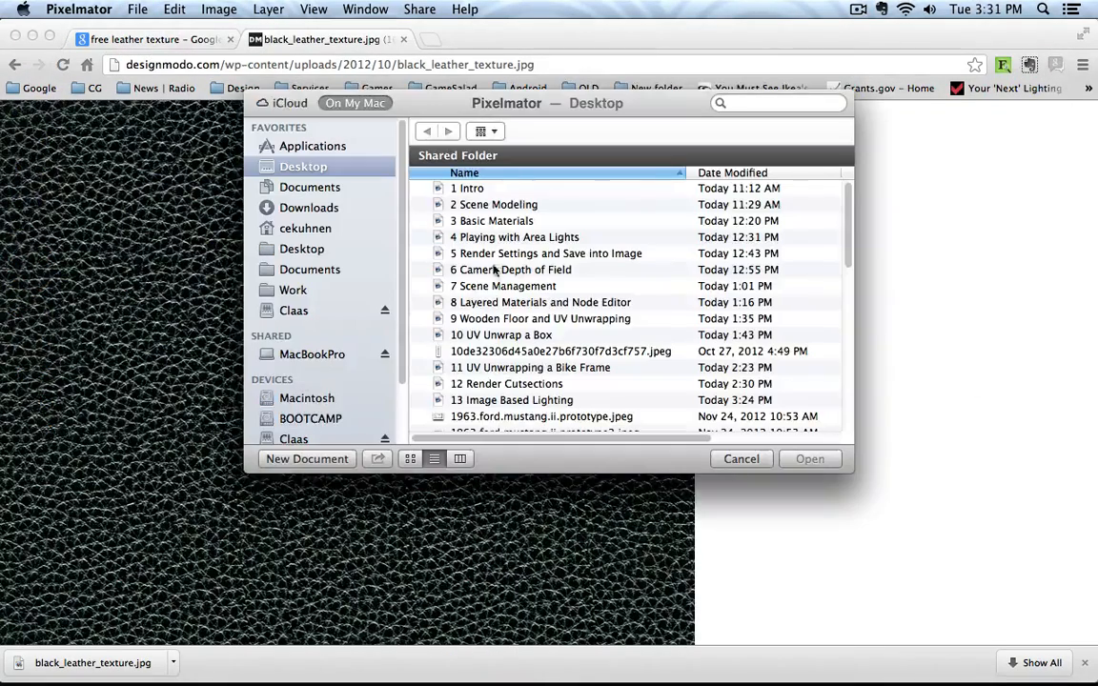
{"action": "left_click", "coordinate": [303, 152]}
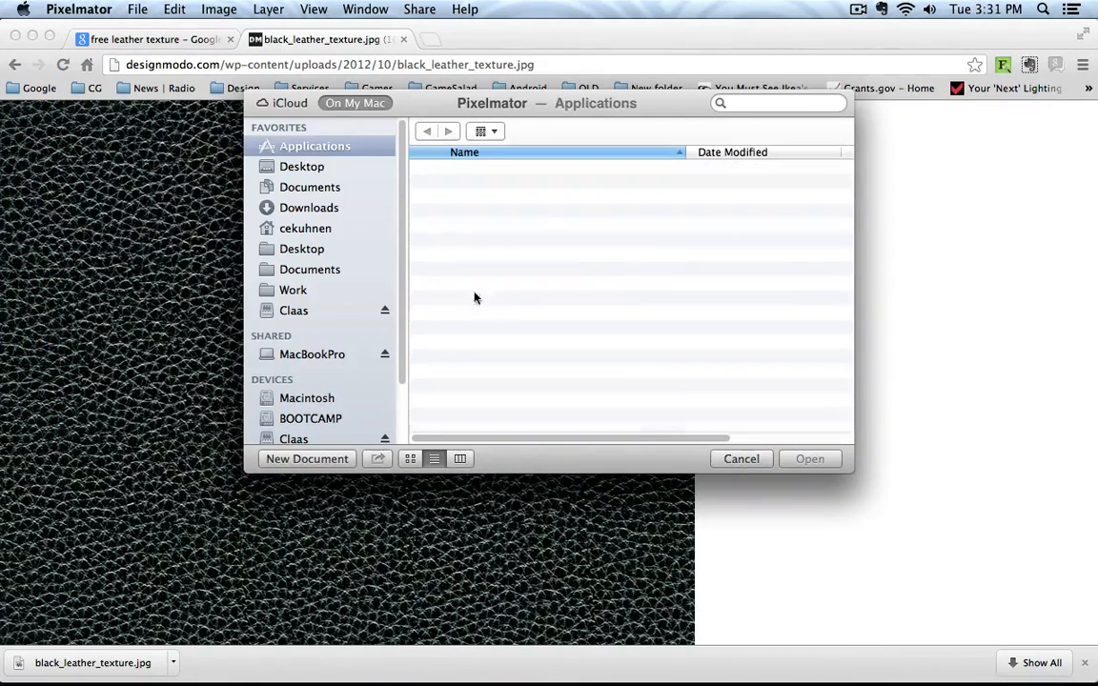
{"action": "left_click", "coordinate": [323, 165]}
{"action": "scroll", "coordinate": [512, 291], "scroll_direction": "down", "scroll_amount": 8}
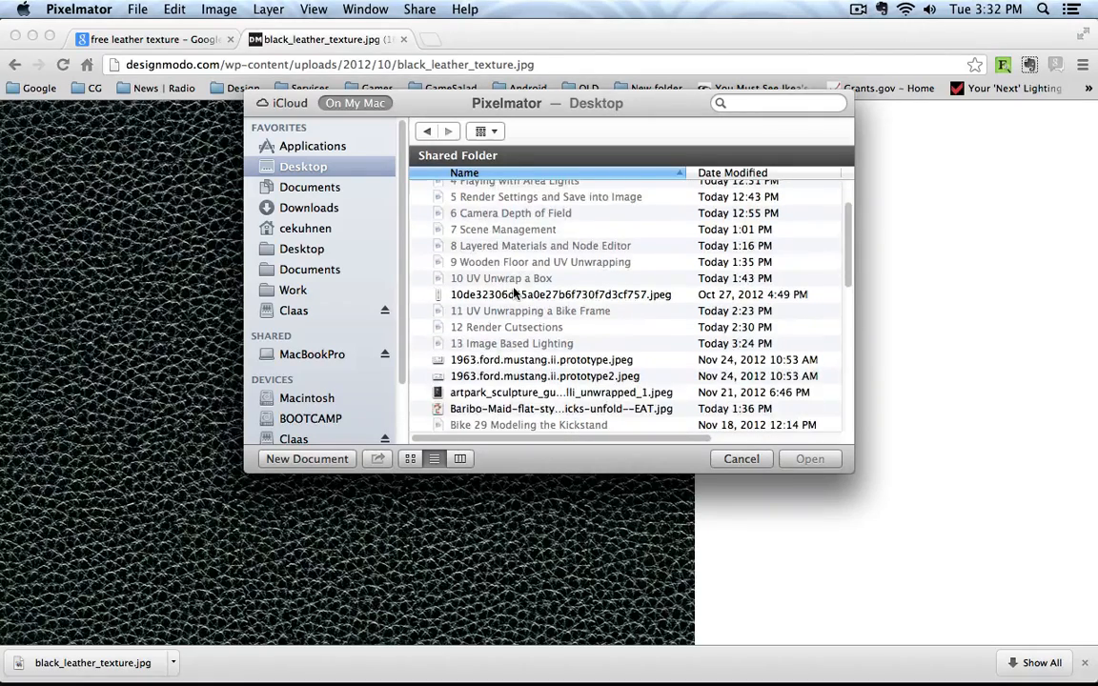
{"action": "scroll", "coordinate": [513, 292], "scroll_direction": "down", "scroll_amount": 6}
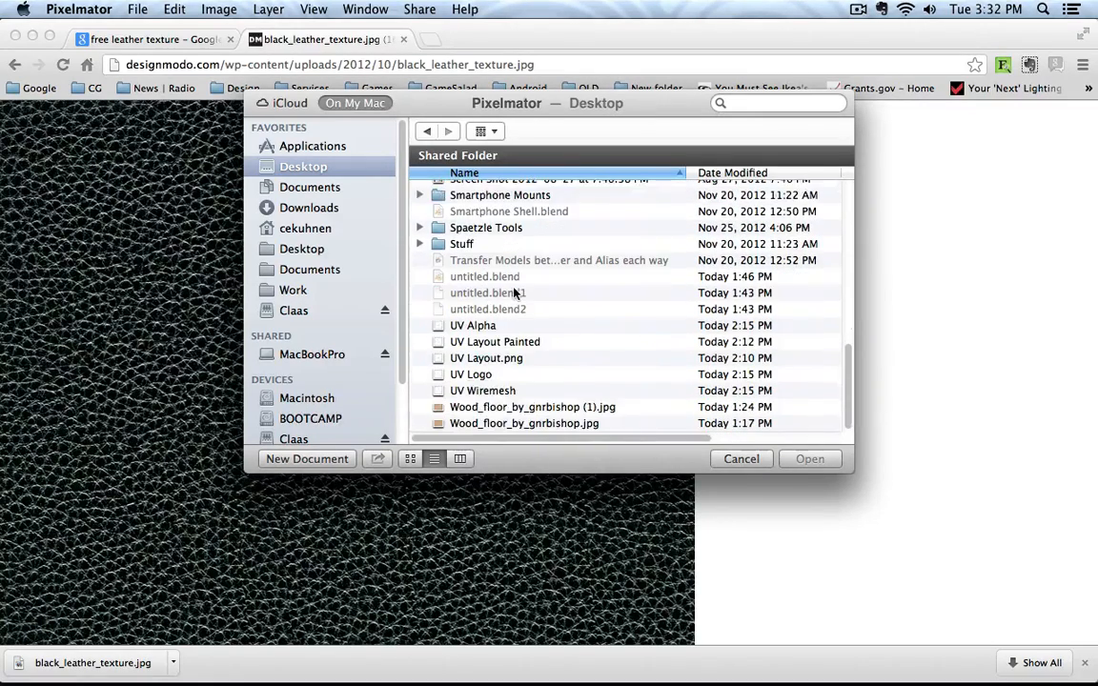
{"action": "scroll", "coordinate": [513, 291], "scroll_direction": "up", "scroll_amount": 4}
{"action": "scroll", "coordinate": [515, 293], "scroll_direction": "up", "scroll_amount": 2}
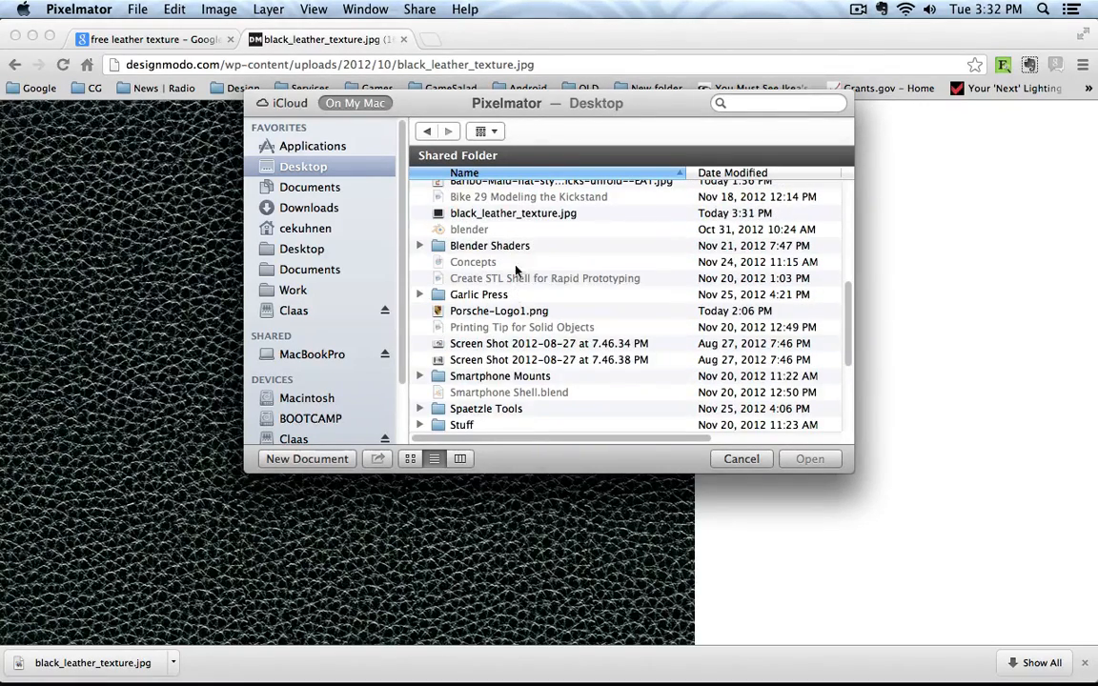
{"action": "left_click", "coordinate": [505, 213]}
{"action": "left_click", "coordinate": [809, 459]}
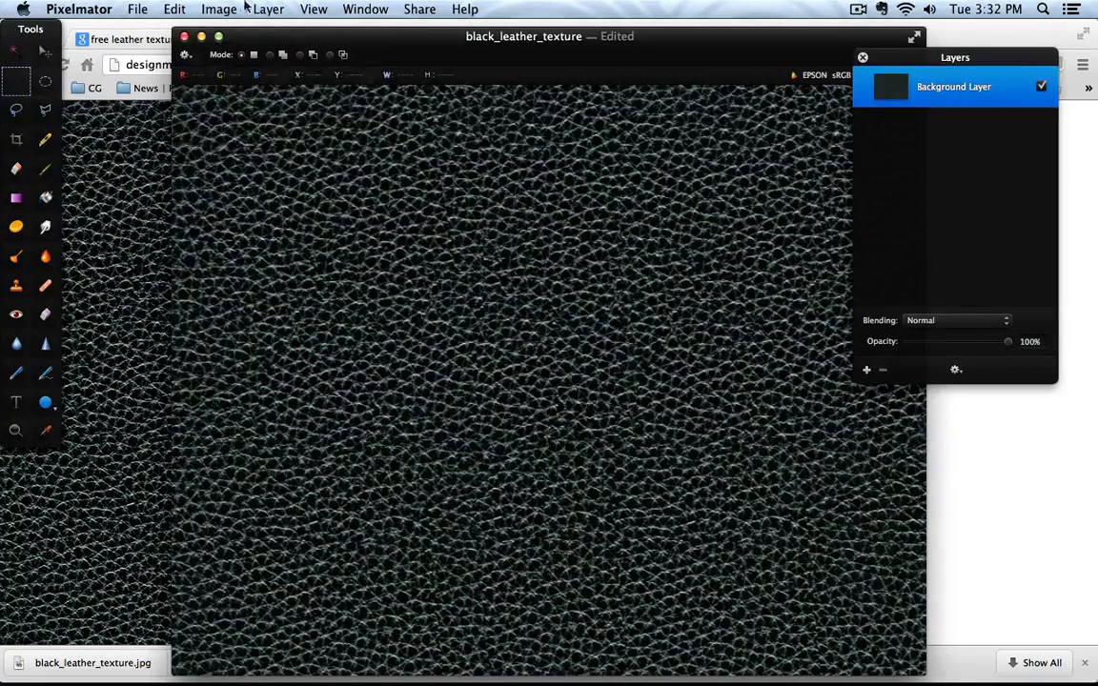
Step: Show the effects browser with the color adjustments for the black leather texture
{"action": "left_click", "coordinate": [229, 8]}
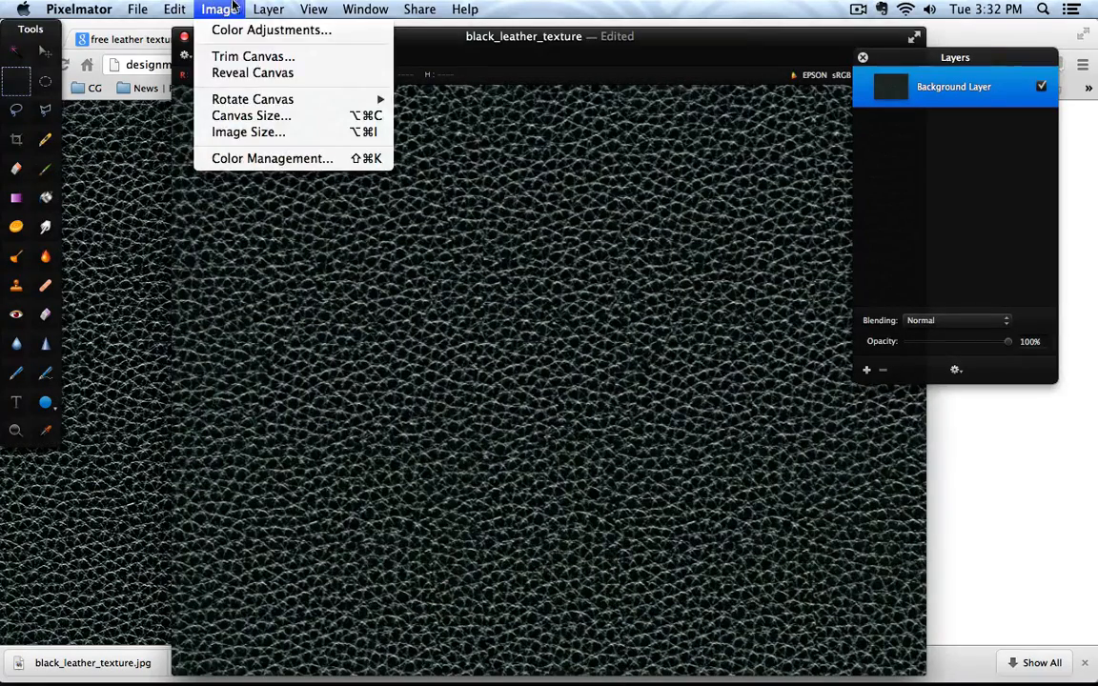
{"action": "left_click", "coordinate": [233, 8]}
{"action": "left_click", "coordinate": [266, 9]}
{"action": "mouse_move", "coordinate": [218, 8]}
{"action": "left_click", "coordinate": [195, 5]}
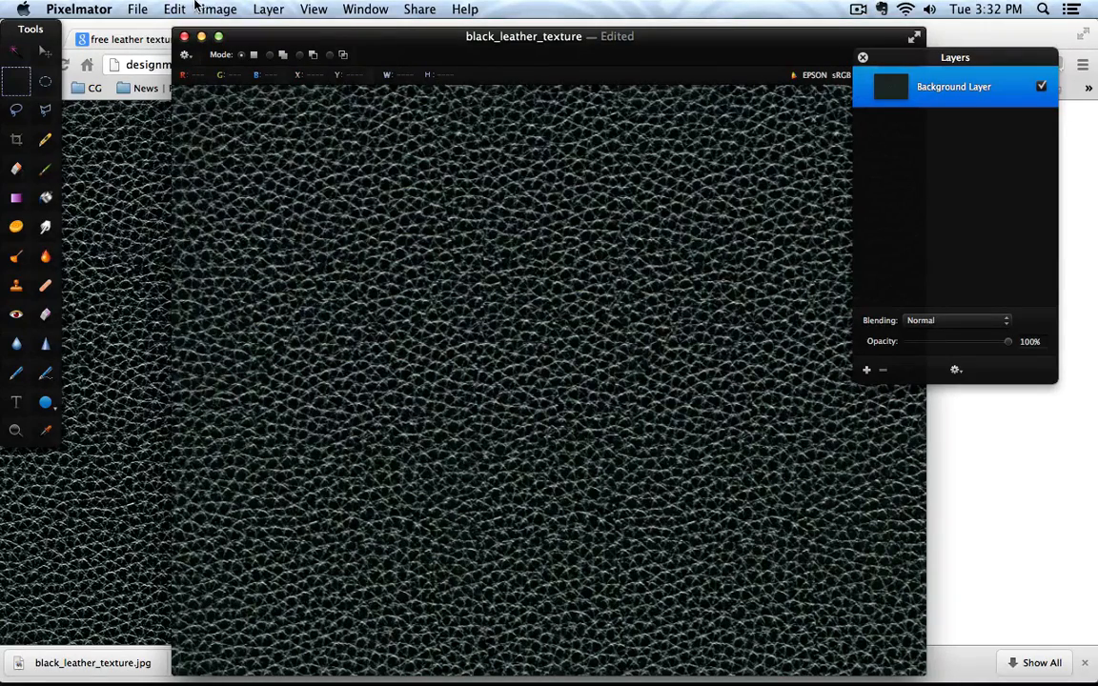
{"action": "left_click", "coordinate": [171, 9]}
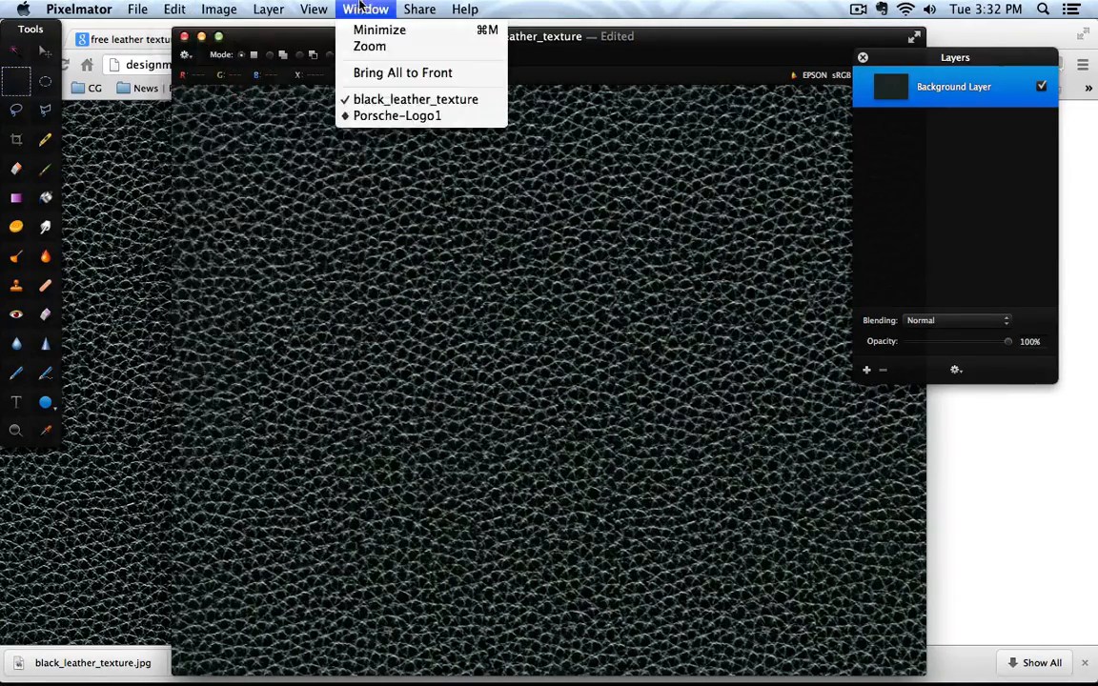
{"action": "mouse_move", "coordinate": [420, 7]}
{"action": "mouse_move", "coordinate": [205, 10]}
{"action": "mouse_move", "coordinate": [367, 7]}
{"action": "mouse_move", "coordinate": [330, 6]}
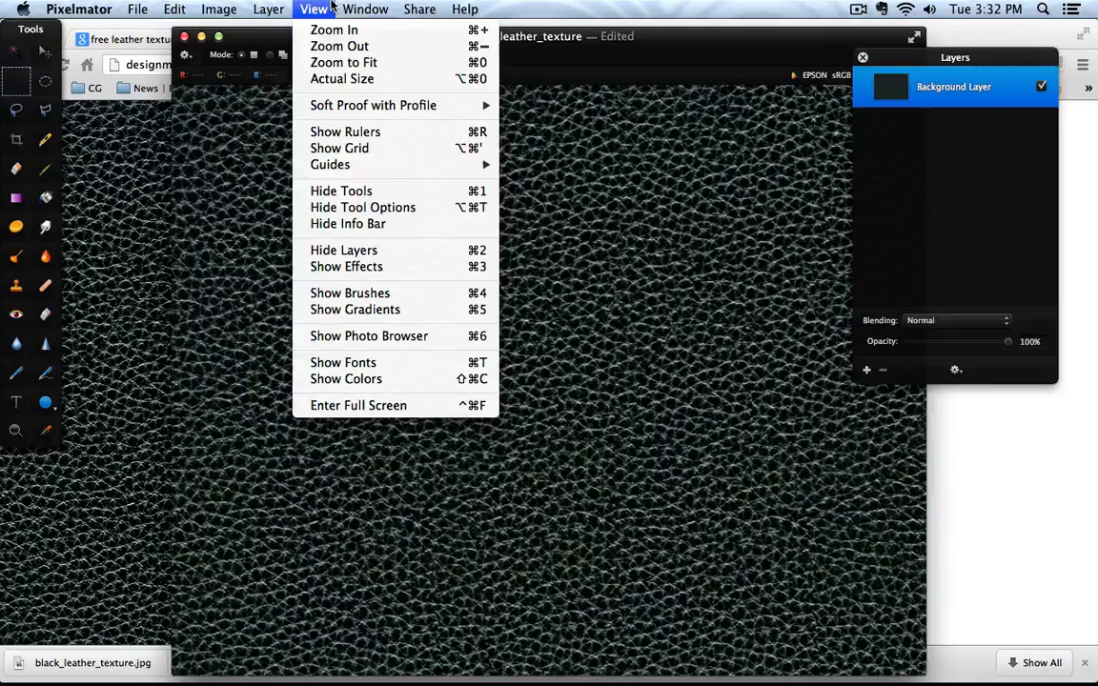
{"action": "left_click", "coordinate": [399, 274]}
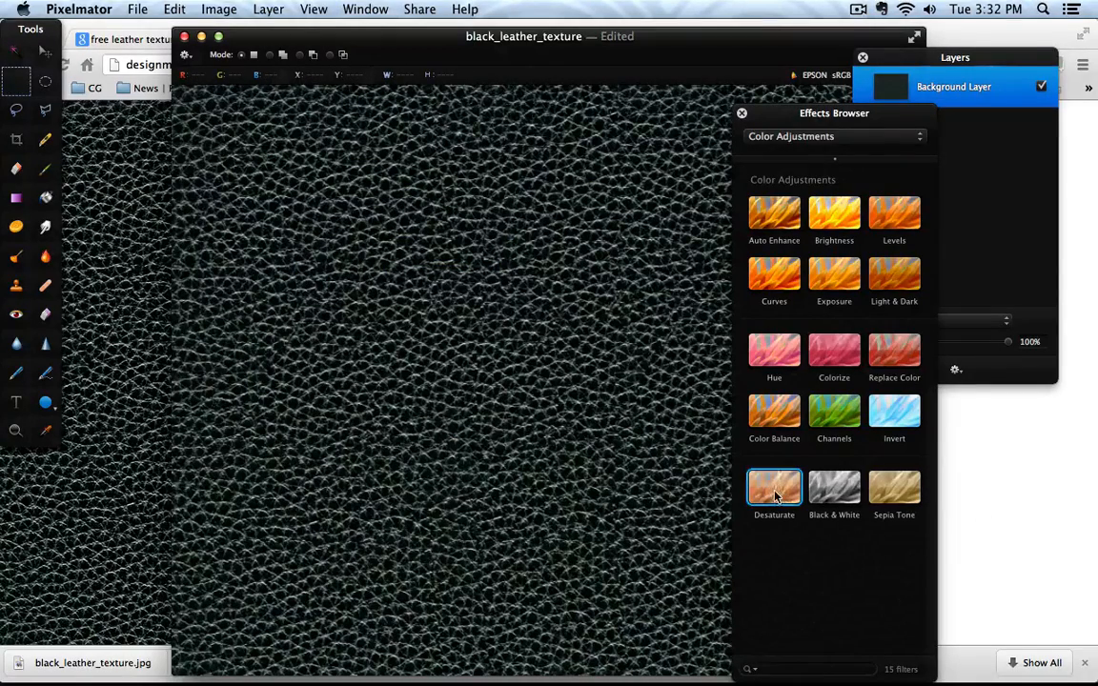
Step: Apply the Desaturate and Black & White color adjustments to the leather texture
{"action": "left_click_drag", "start_coordinate": [759, 520], "coordinate": [629, 442]}
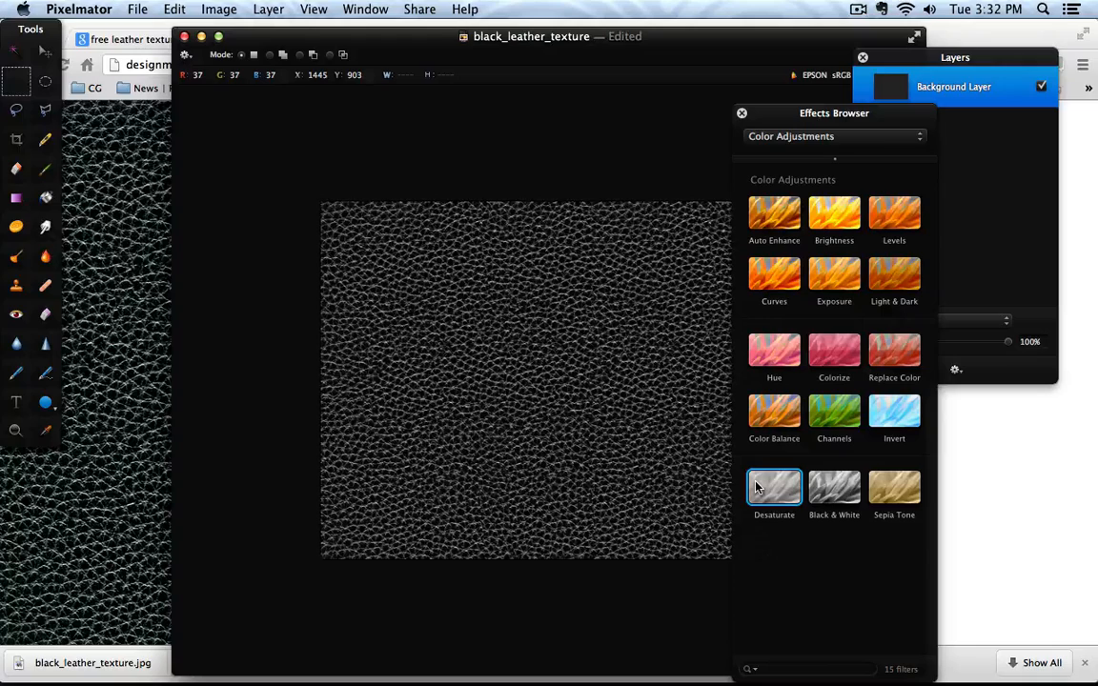
{"action": "left_click_drag", "start_coordinate": [829, 486], "coordinate": [562, 408]}
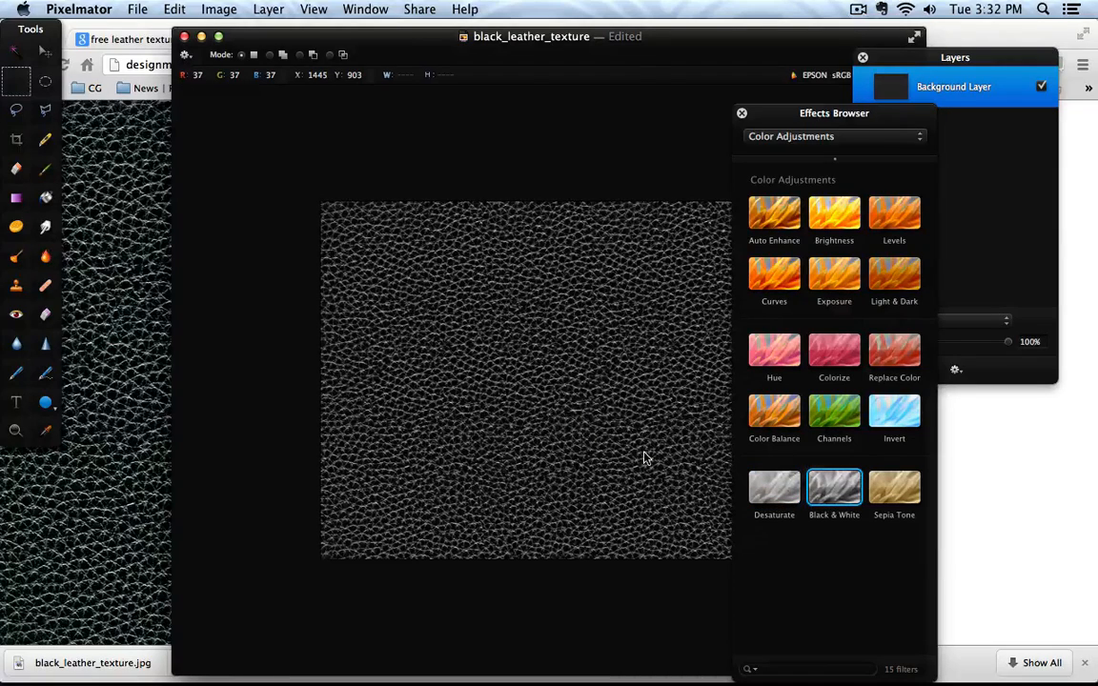
{"action": "key", "text": "Return"}
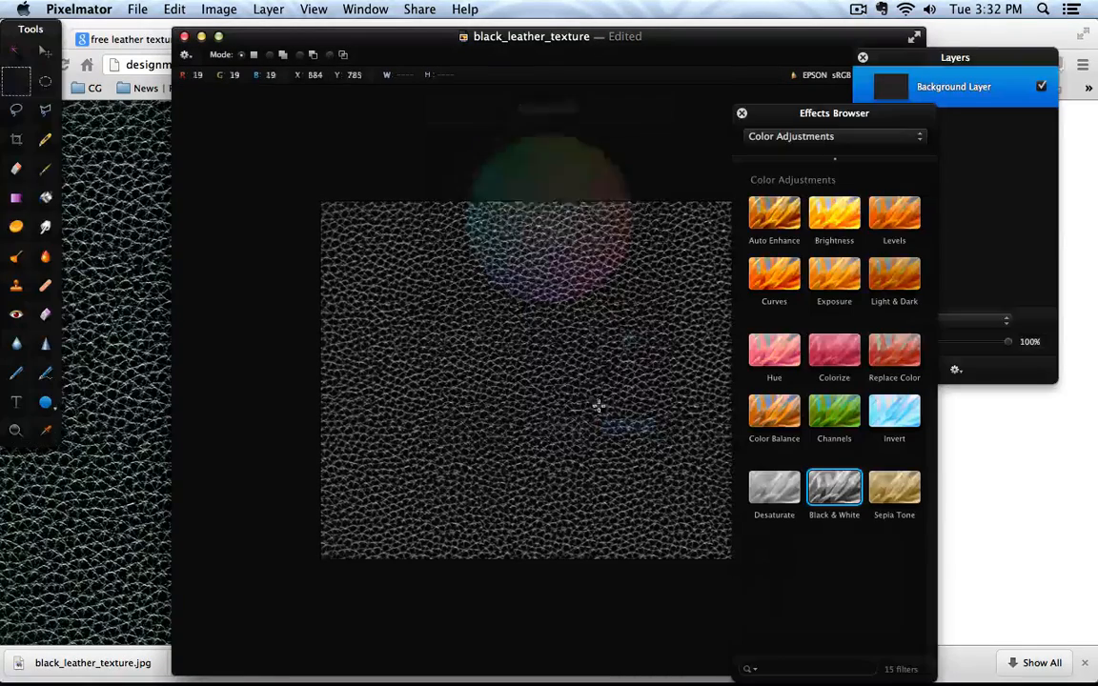
Step: Save a JPEG copy of the texture as black_leather_texture on the Desktop, replacing the existing file, and close the effects browser
{"action": "left_click", "coordinate": [138, 10]}
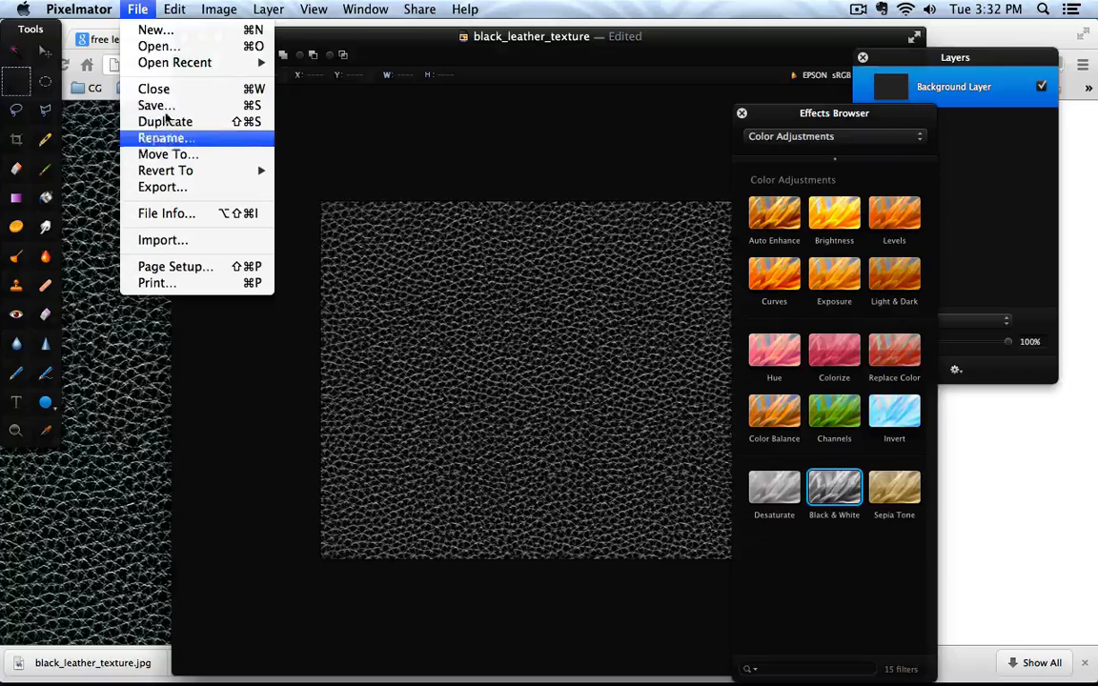
{"action": "left_click", "coordinate": [156, 104]}
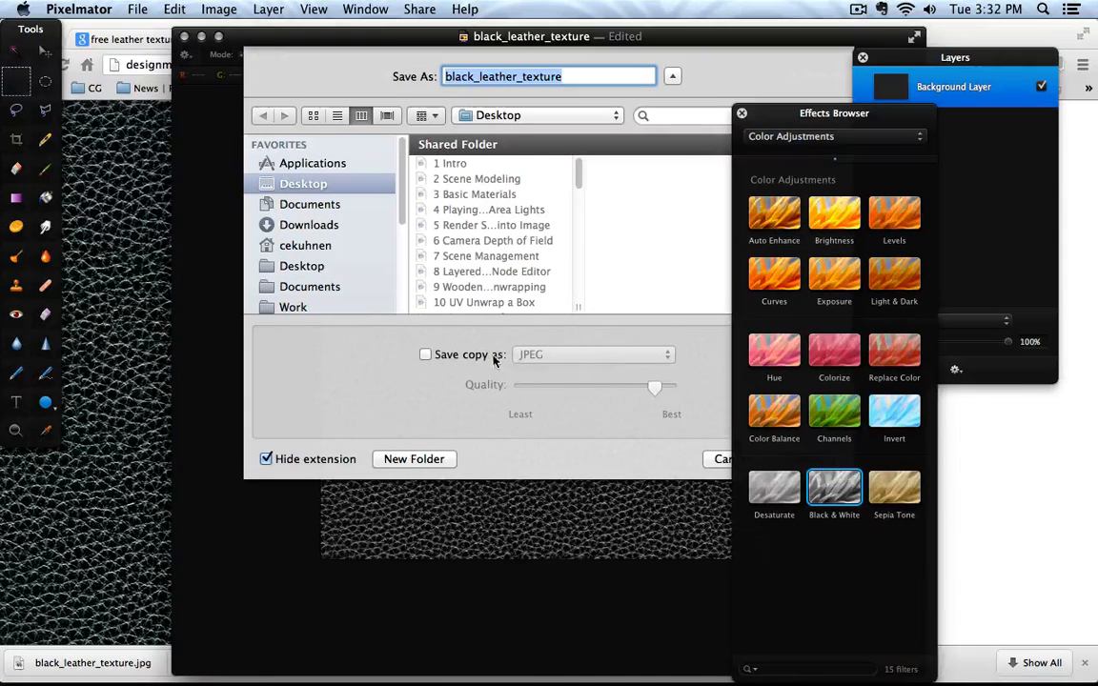
{"action": "left_click", "coordinate": [468, 355]}
{"action": "left_click", "coordinate": [741, 113]}
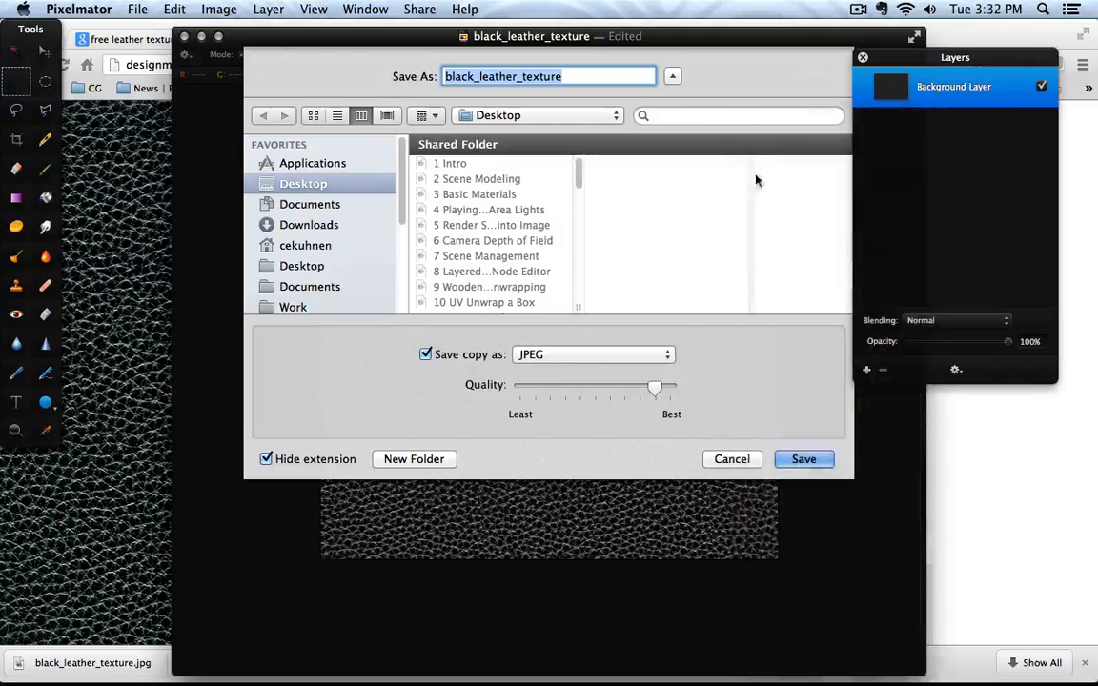
{"action": "left_click", "coordinate": [804, 458]}
{"action": "left_click", "coordinate": [667, 149]}
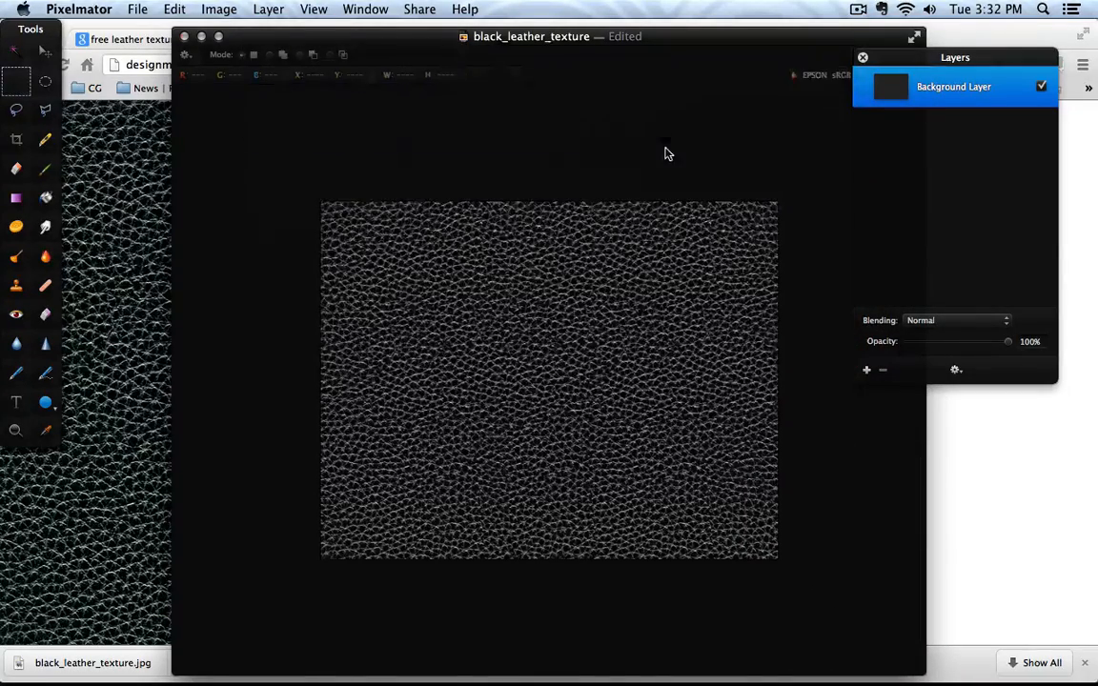
Step: Switch to Chrome, browse the free leather texture results and view the seamless designwoop.com black leather image at full size
{"action": "key", "text": "super+Tab"}
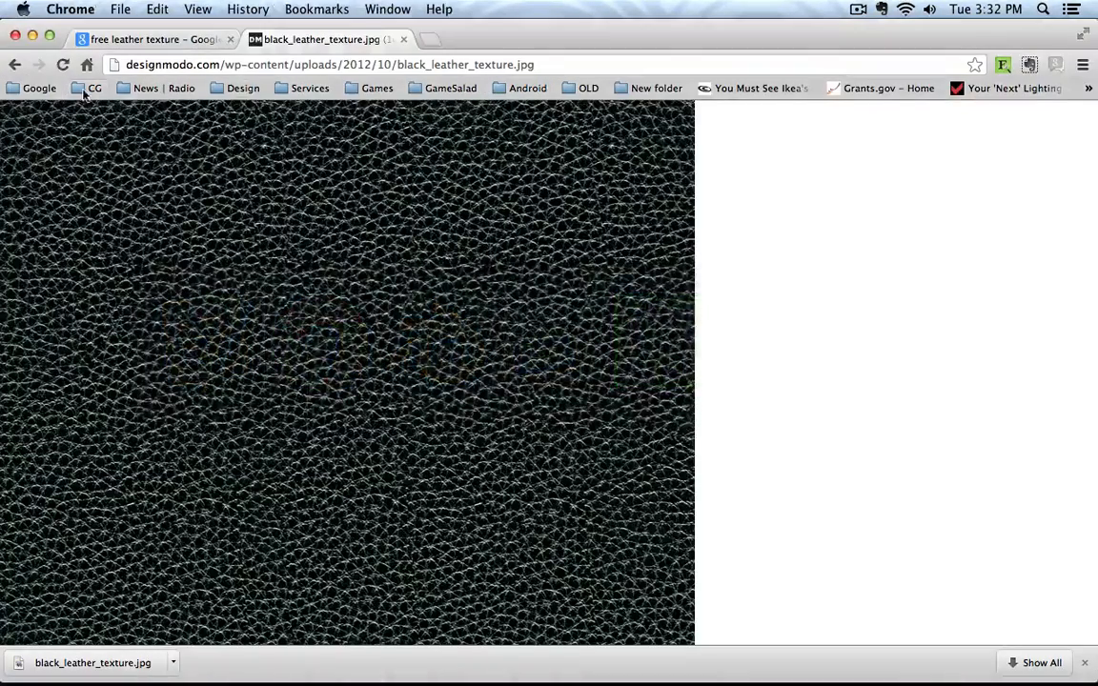
{"action": "left_click", "coordinate": [121, 40]}
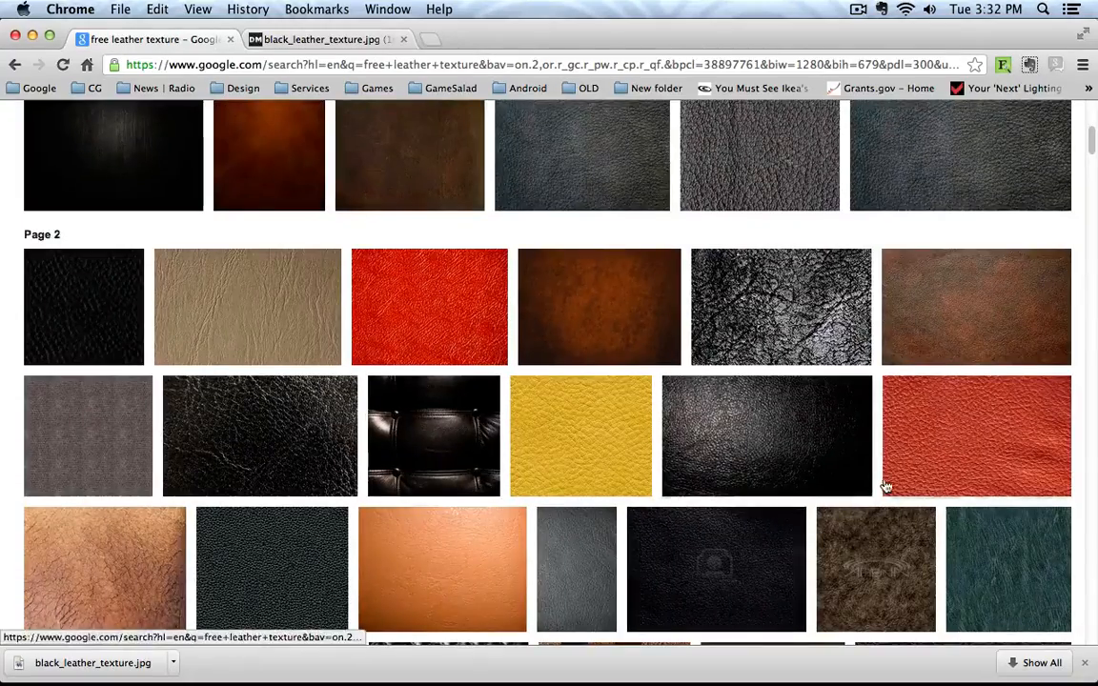
{"action": "scroll", "coordinate": [886, 487], "scroll_direction": "up", "scroll_amount": 3}
{"action": "scroll", "coordinate": [886, 487], "scroll_direction": "down", "scroll_amount": 10}
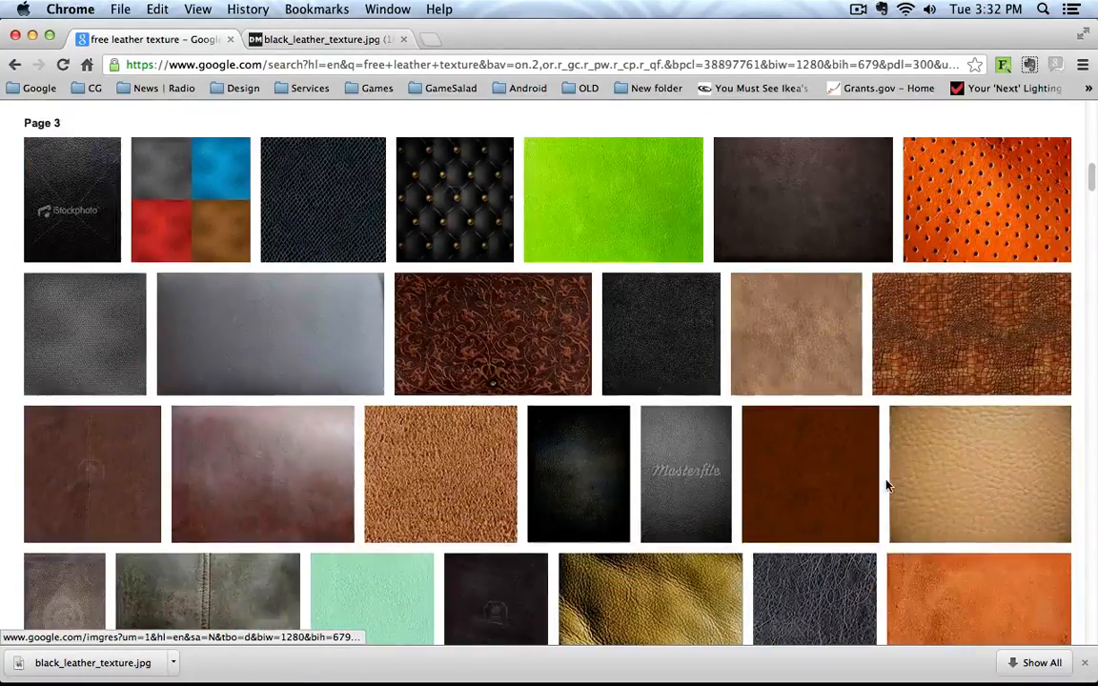
{"action": "scroll", "coordinate": [887, 487], "scroll_direction": "up", "scroll_amount": 15}
{"action": "scroll", "coordinate": [886, 487], "scroll_direction": "down", "scroll_amount": 12}
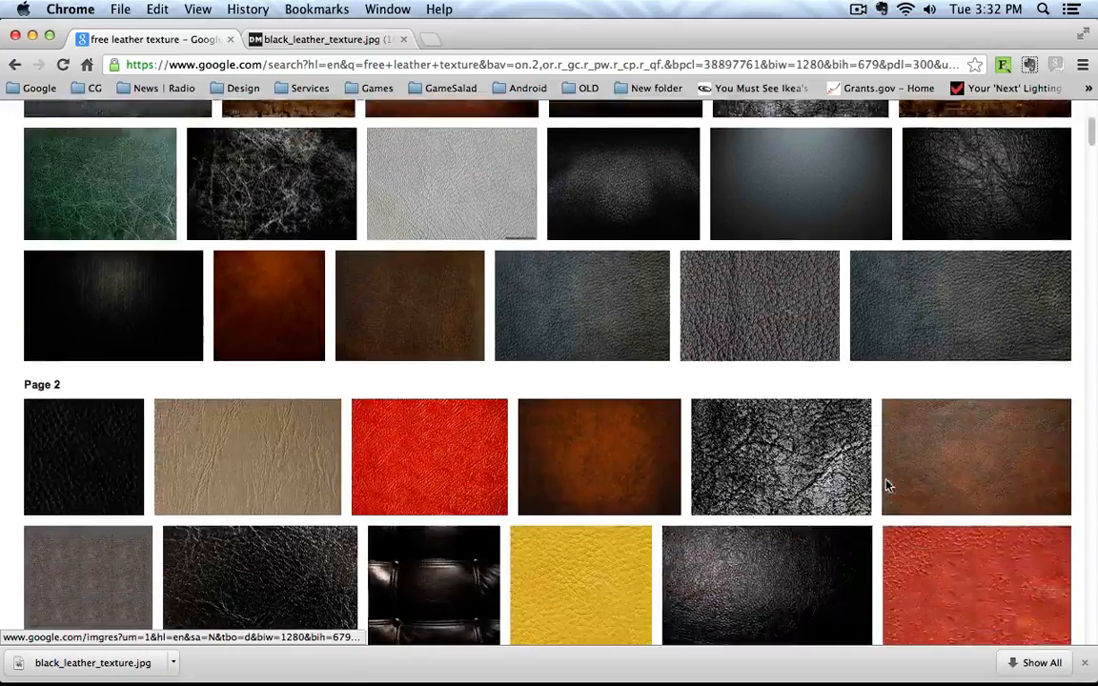
{"action": "scroll", "coordinate": [887, 486], "scroll_direction": "down", "scroll_amount": 1}
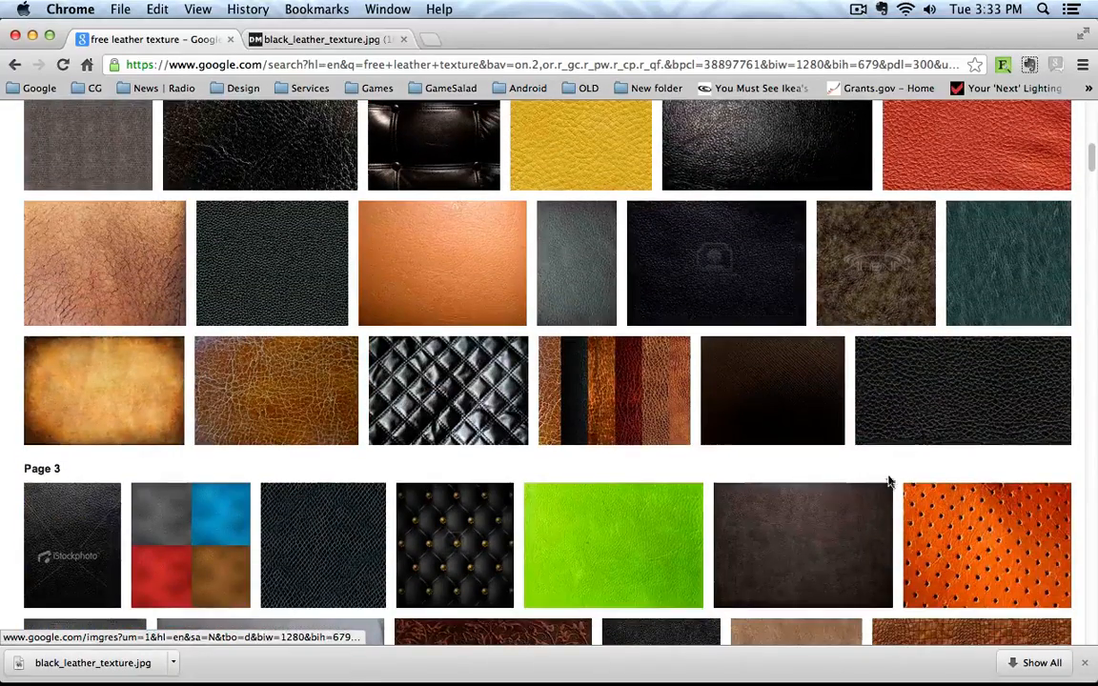
{"action": "left_click", "coordinate": [932, 412]}
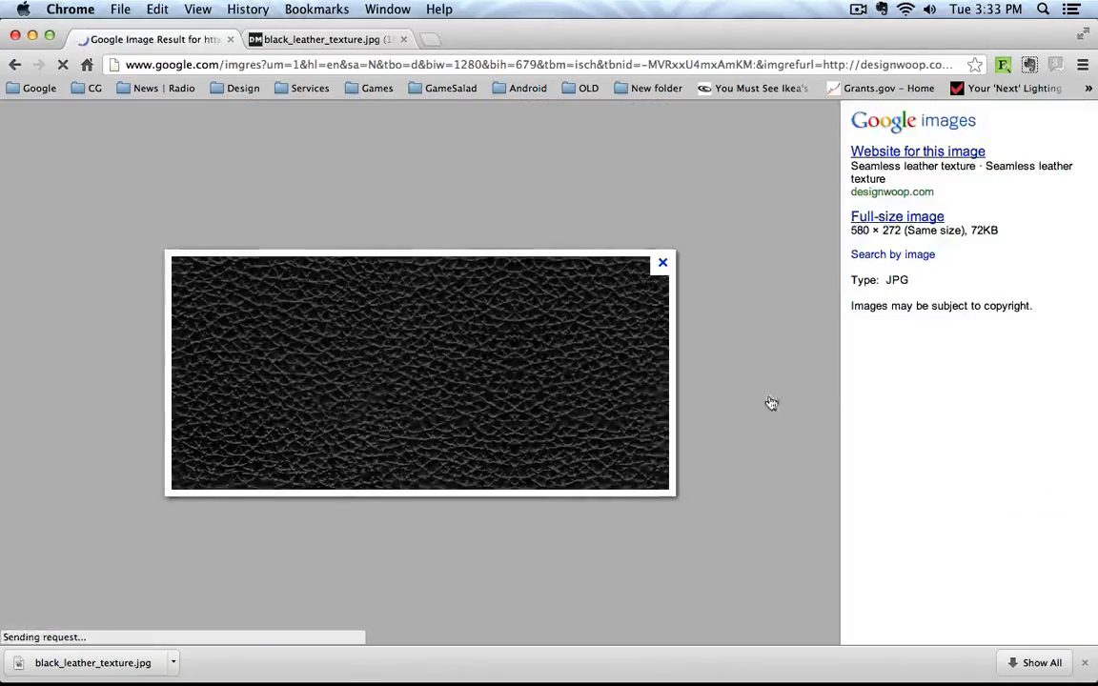
{"action": "left_click", "coordinate": [888, 216]}
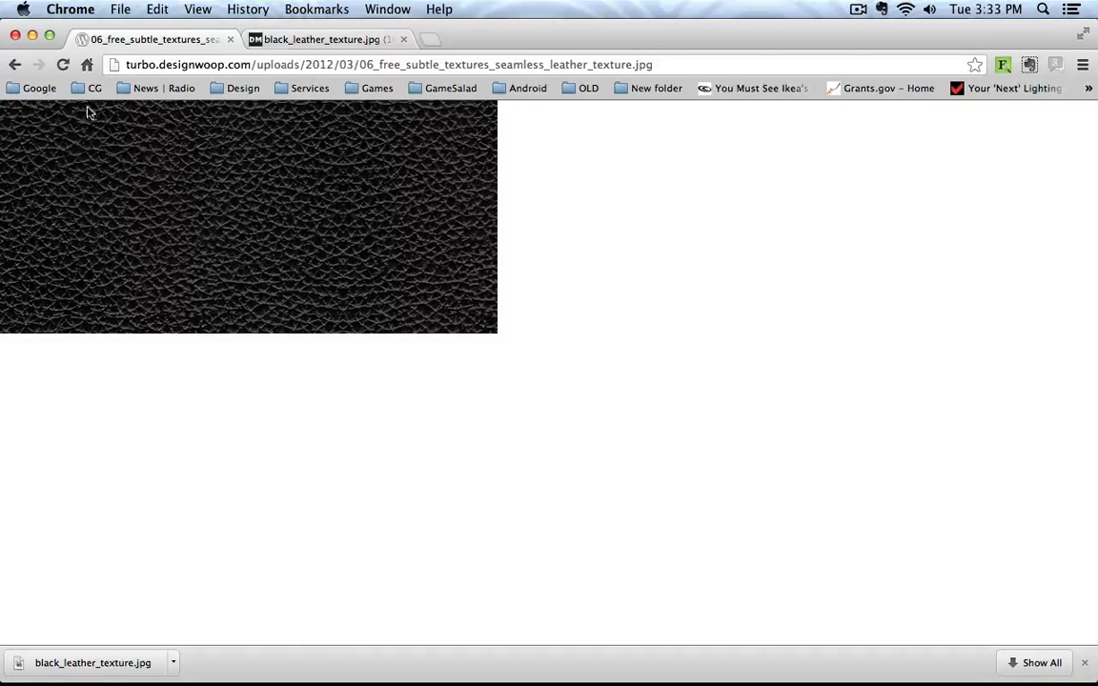
{"action": "left_click", "coordinate": [15, 65]}
Step: Switch to Blender, put the saddle in Edit Mode and load the black leather texture from the Desktop behind its UV layout
{"action": "key", "text": "super+Tab"}
{"action": "key", "text": "super+Tab"}
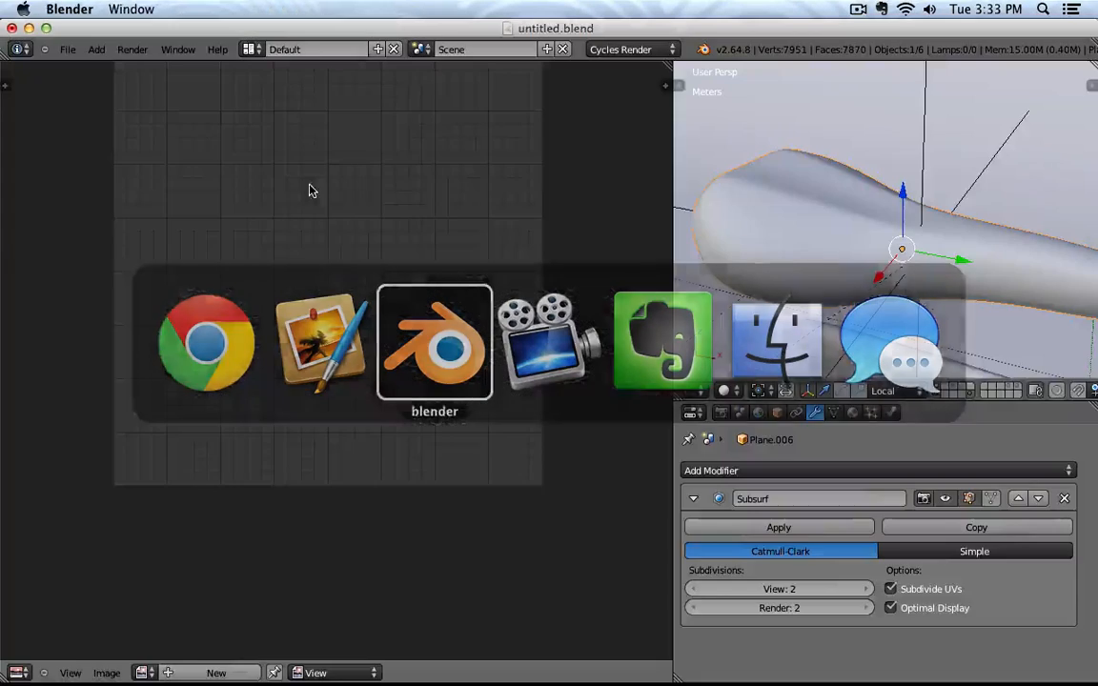
{"action": "middle_click_drag", "start_coordinate": [477, 234], "coordinate": [466, 388]}
{"action": "key", "text": "Tab"}
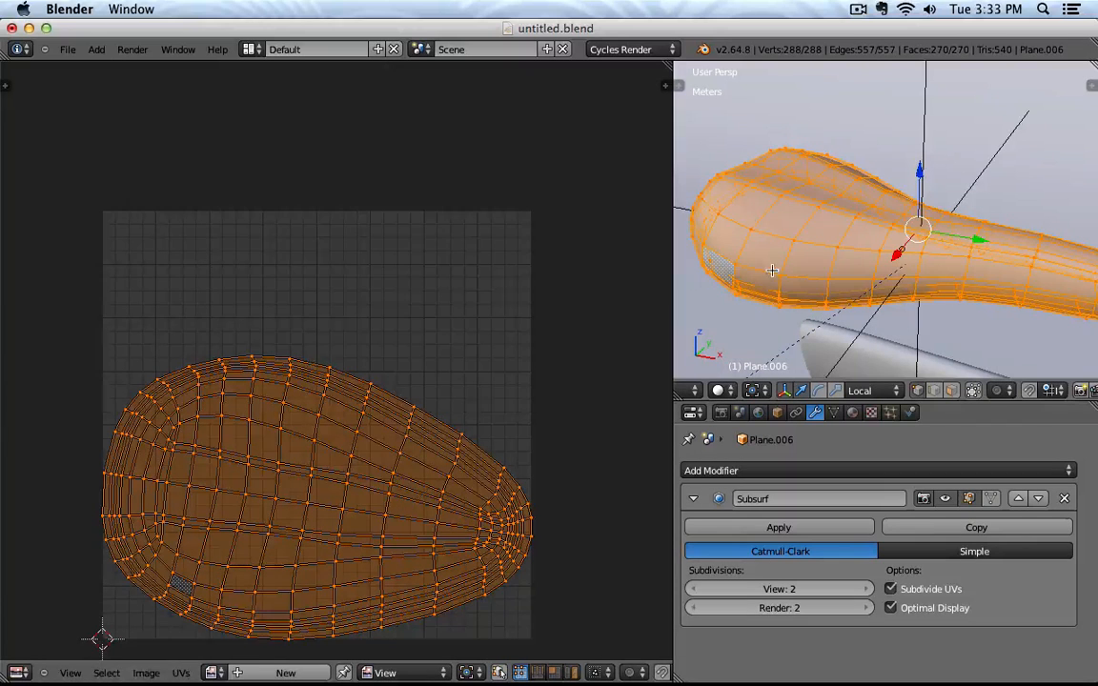
{"action": "left_click", "coordinate": [145, 673]}
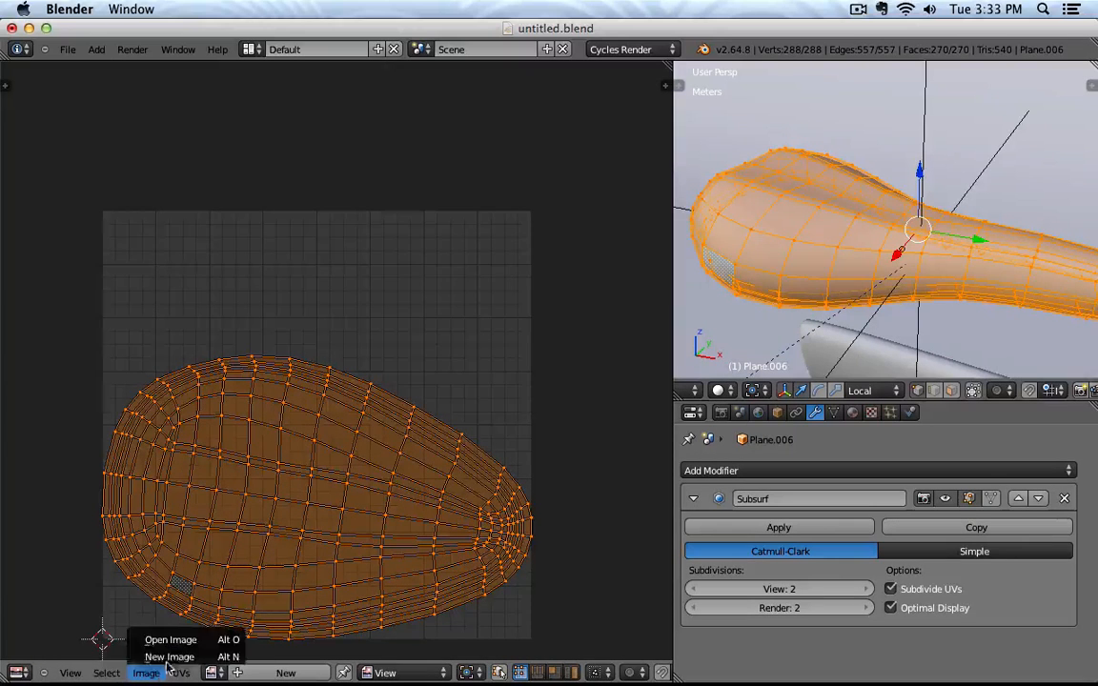
{"action": "left_click", "coordinate": [157, 634]}
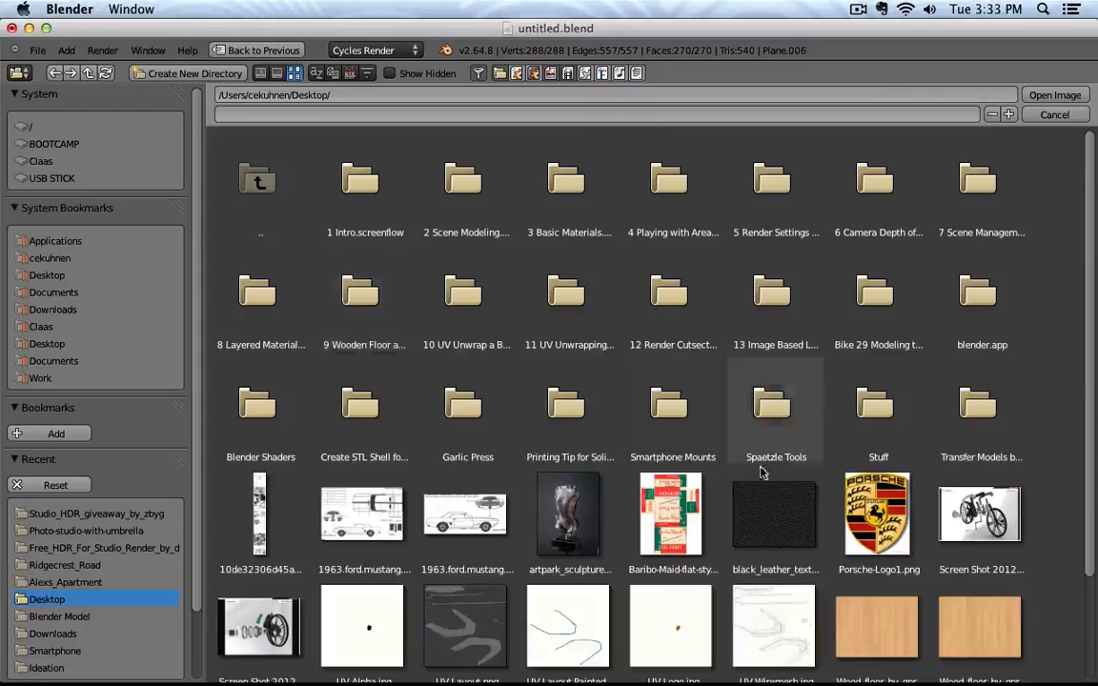
{"action": "left_click", "coordinate": [774, 515]}
{"action": "left_click", "coordinate": [1054, 96]}
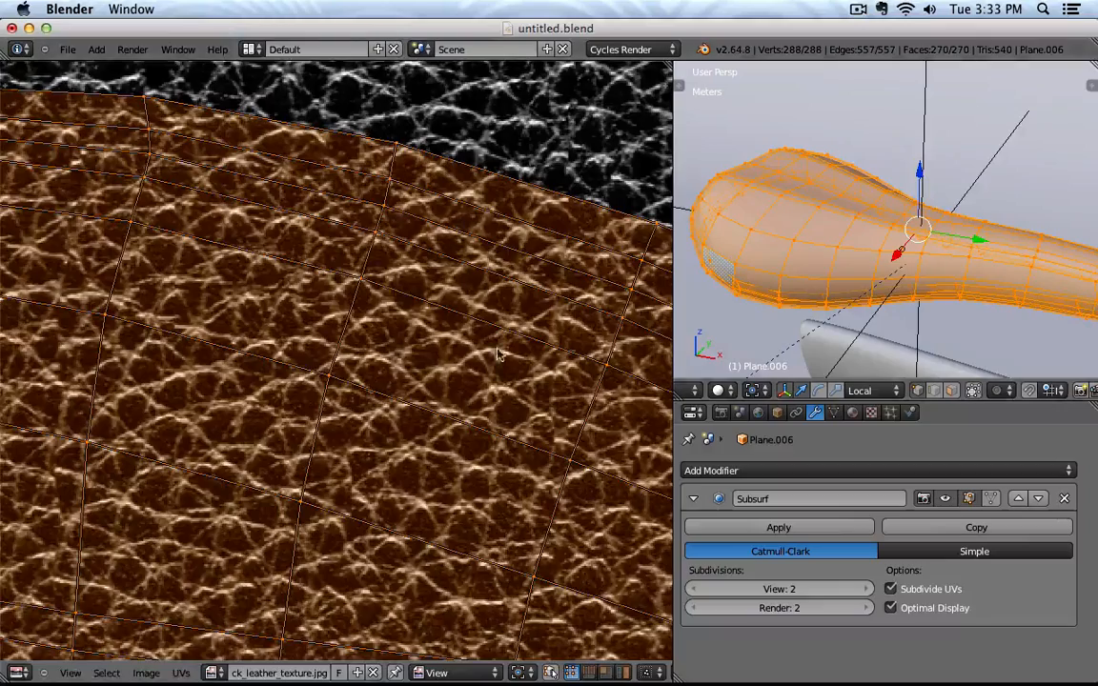
Step: Rotate the saddle's UV layout to lie horizontally, then centre it on the leather image and shrink it slightly to fit inside
{"action": "scroll", "coordinate": [391, 322], "scroll_direction": "down", "scroll_amount": 4}
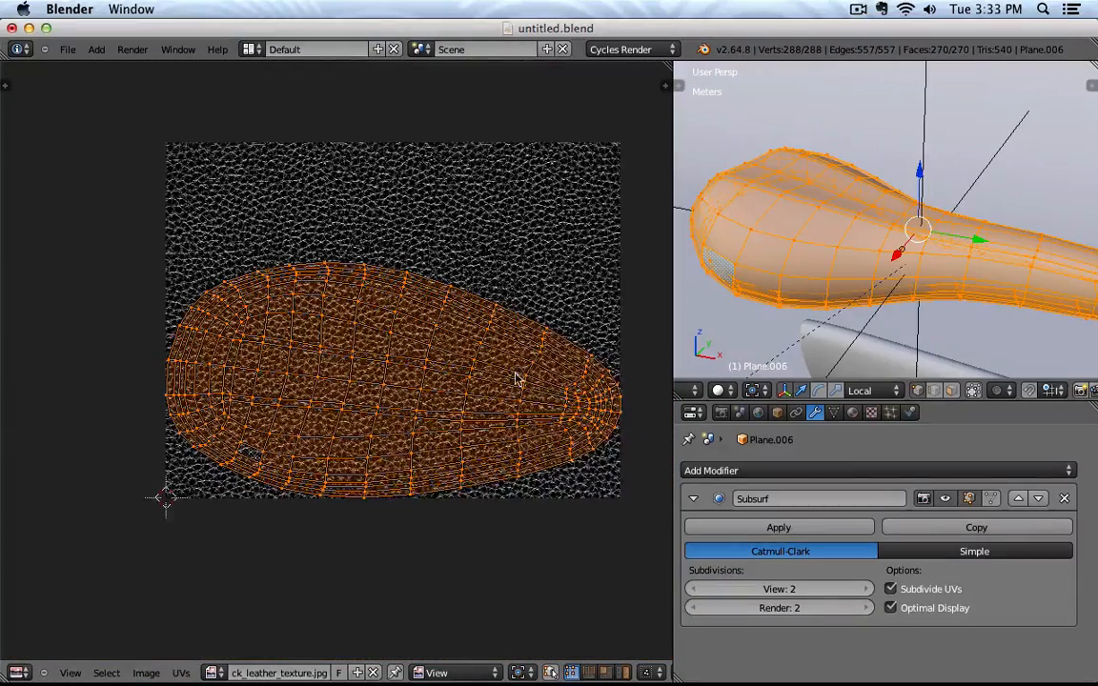
{"action": "key", "text": "r"}
{"action": "left_click", "coordinate": [552, 345]}
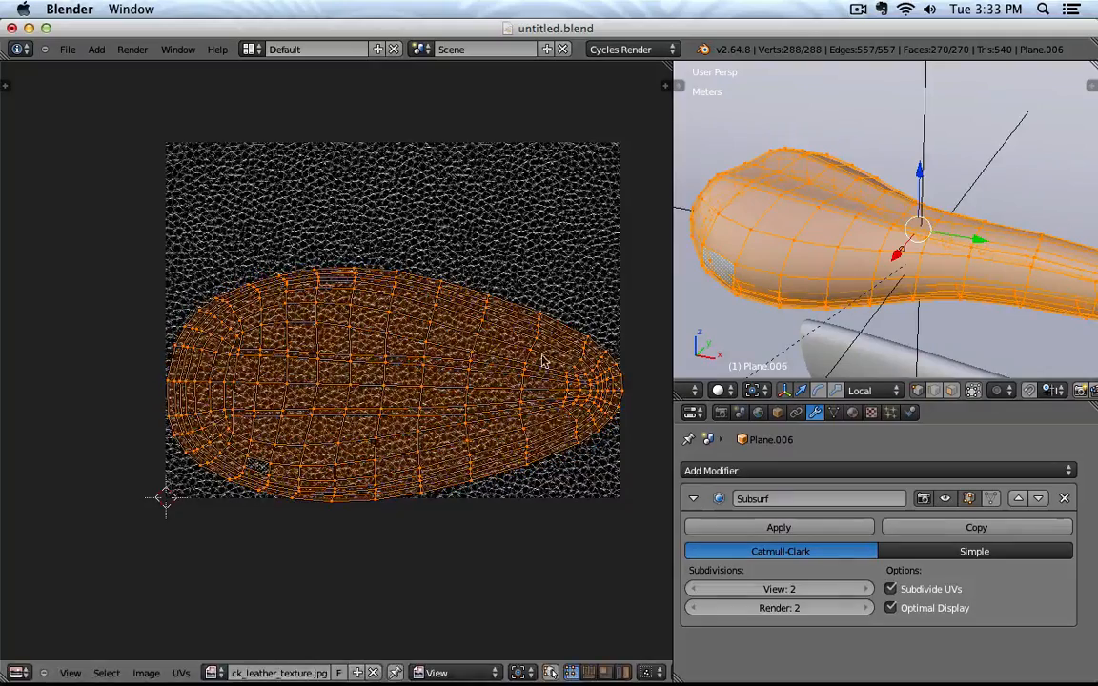
{"action": "key", "text": "g"}
{"action": "left_click", "coordinate": [544, 311]}
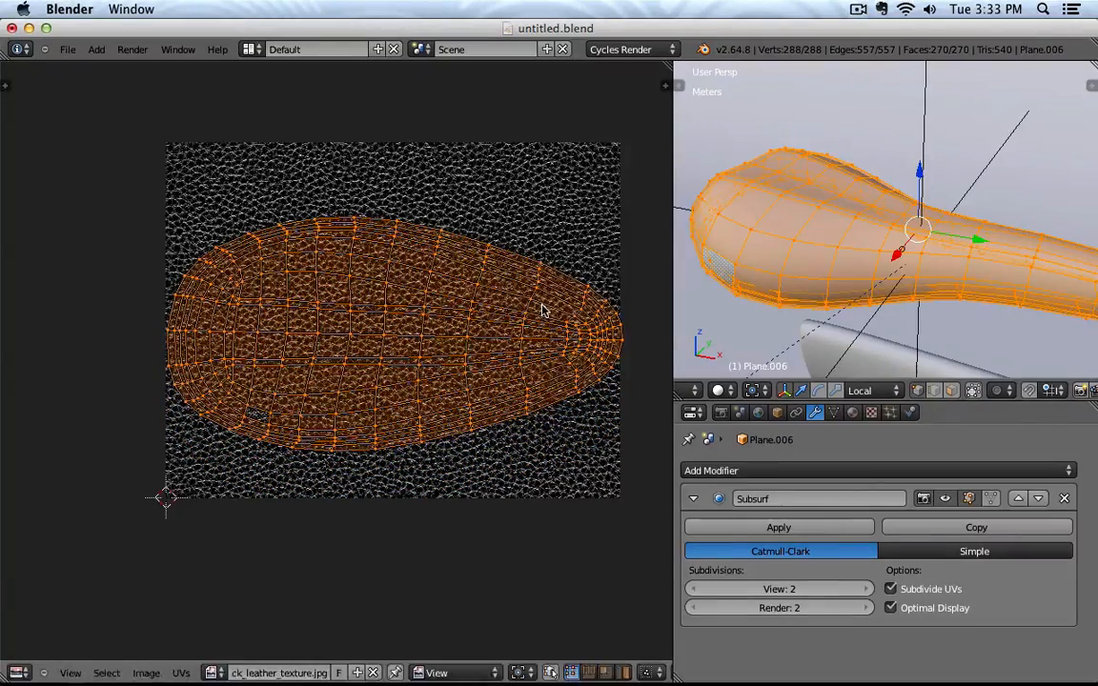
{"action": "key", "text": "s"}
{"action": "left_click", "coordinate": [591, 297]}
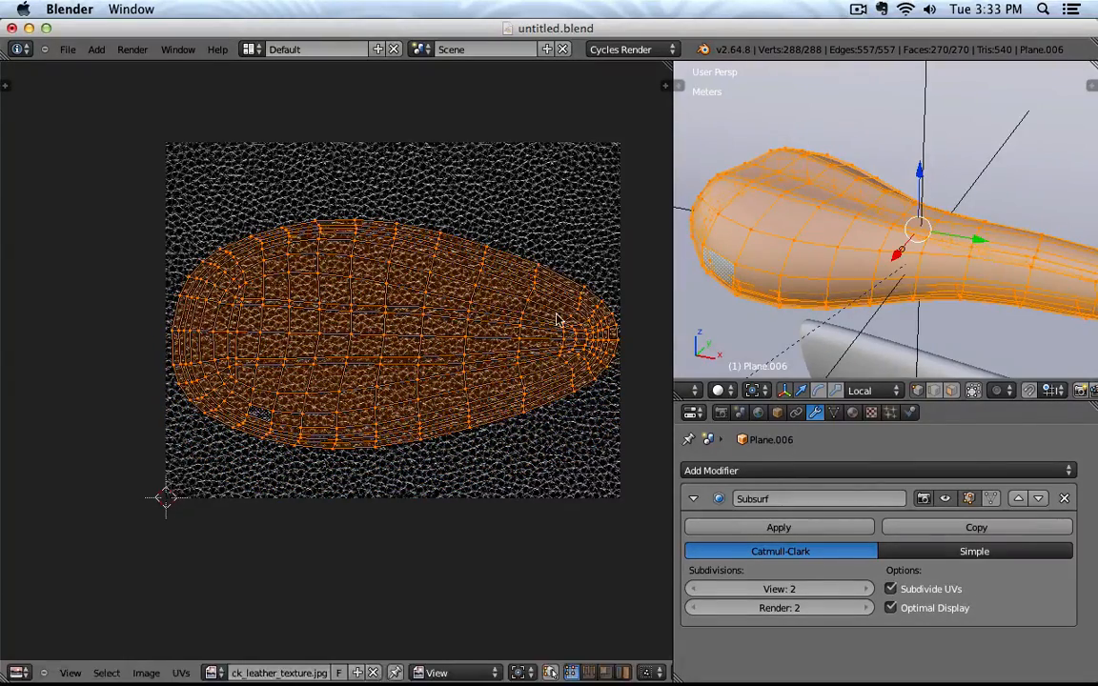
Step: Leave Edit Mode and split off a Node Editor below the image view, with its side panel hidden
{"action": "key", "text": "Tab"}
{"action": "left_click_drag", "start_coordinate": [667, 65], "coordinate": [656, 307]}
{"action": "left_click", "coordinate": [19, 675]}
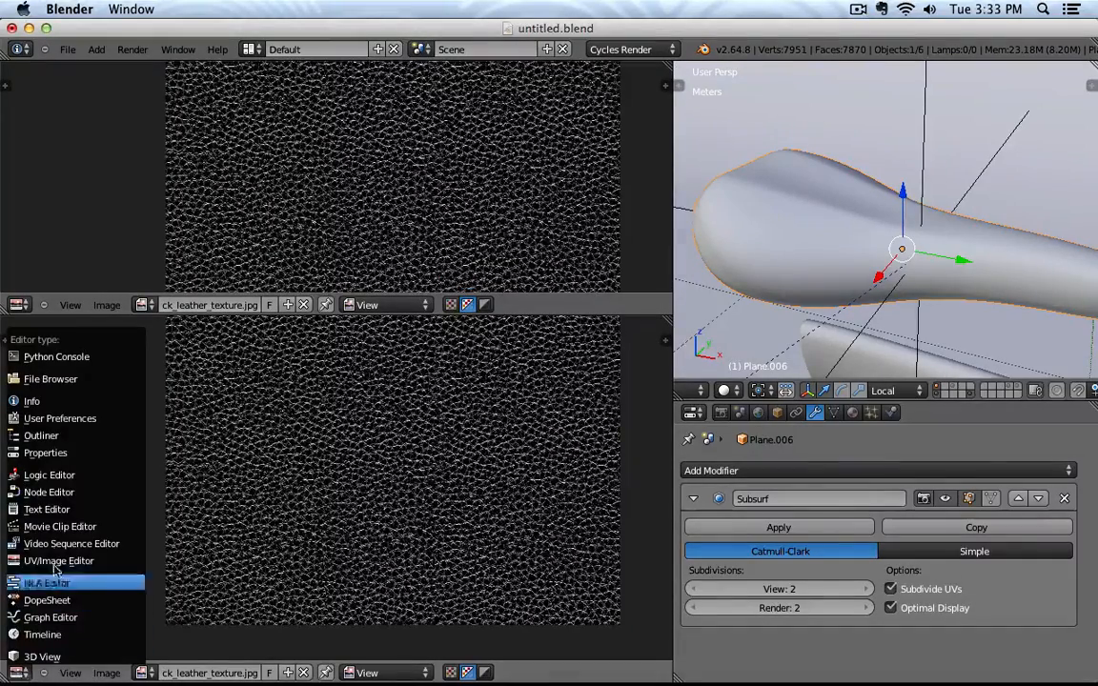
{"action": "left_click", "coordinate": [63, 445]}
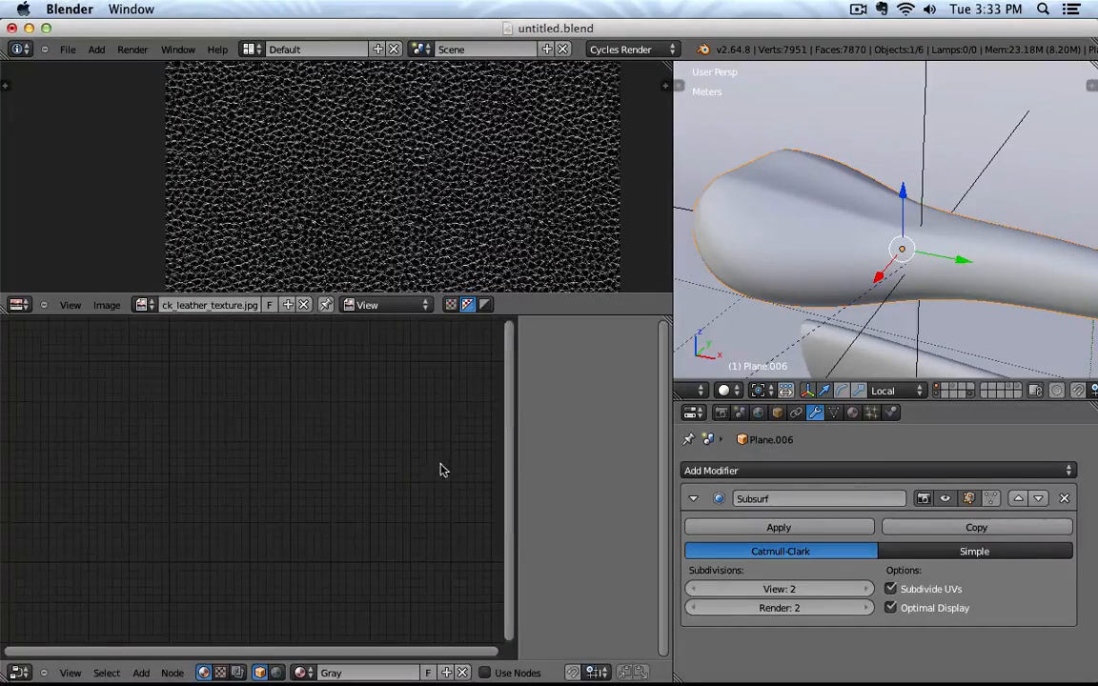
{"action": "key", "text": "n"}
Step: Enable shader nodes for the saddle's Gray material and check its surface normal setting
{"action": "left_click", "coordinate": [852, 411]}
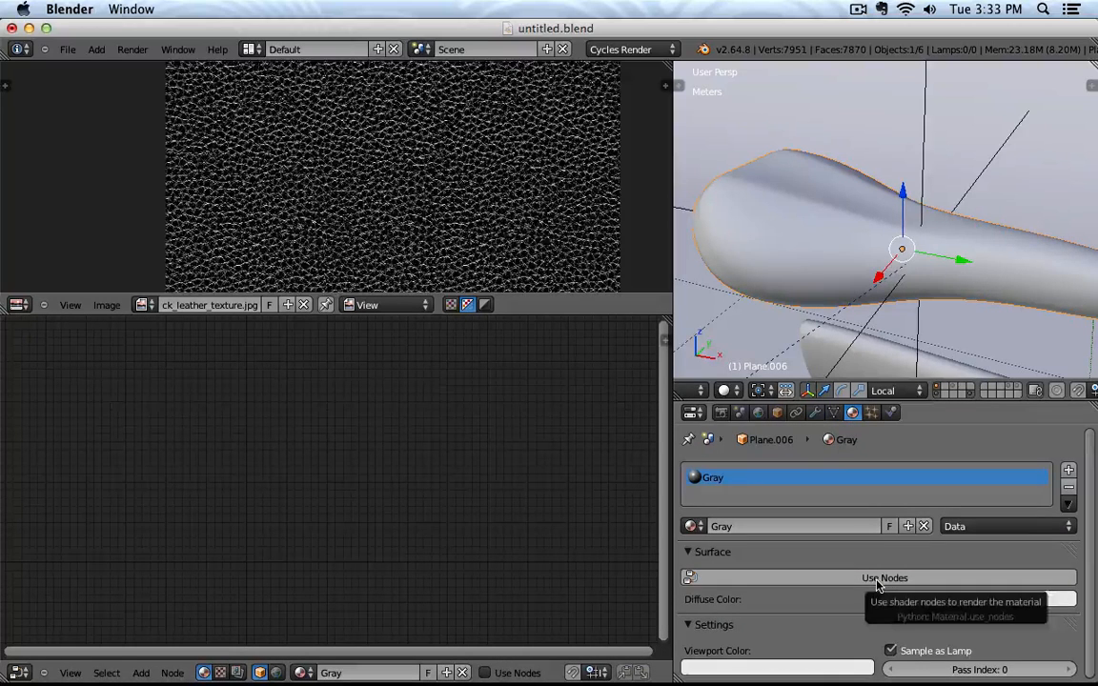
{"action": "left_click", "coordinate": [872, 579]}
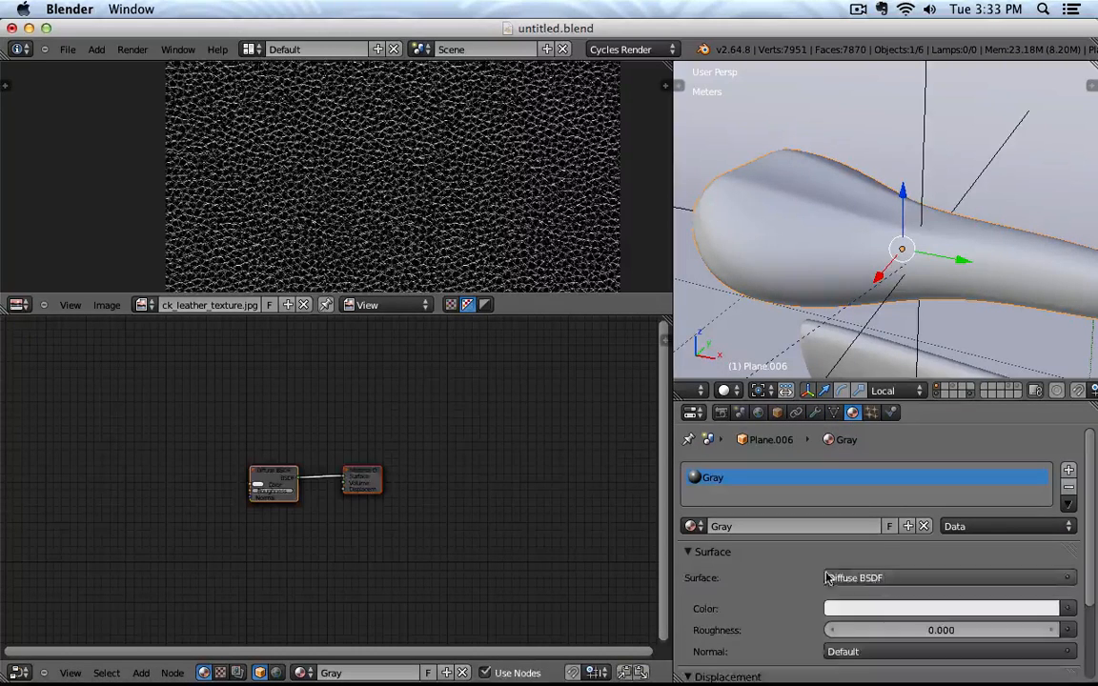
{"action": "scroll", "coordinate": [284, 499], "scroll_direction": "up", "scroll_amount": 2}
{"action": "middle_click_drag", "start_coordinate": [283, 500], "coordinate": [398, 440]}
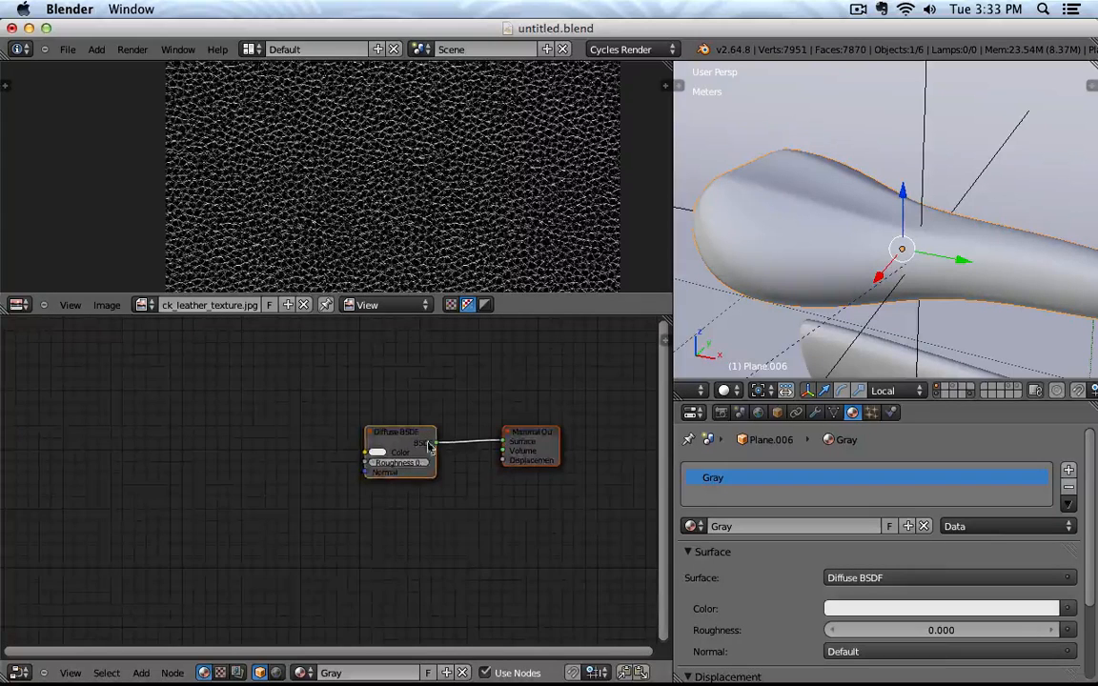
{"action": "scroll", "coordinate": [762, 570], "scroll_direction": "down", "scroll_amount": 3}
{"action": "left_click", "coordinate": [853, 550]}
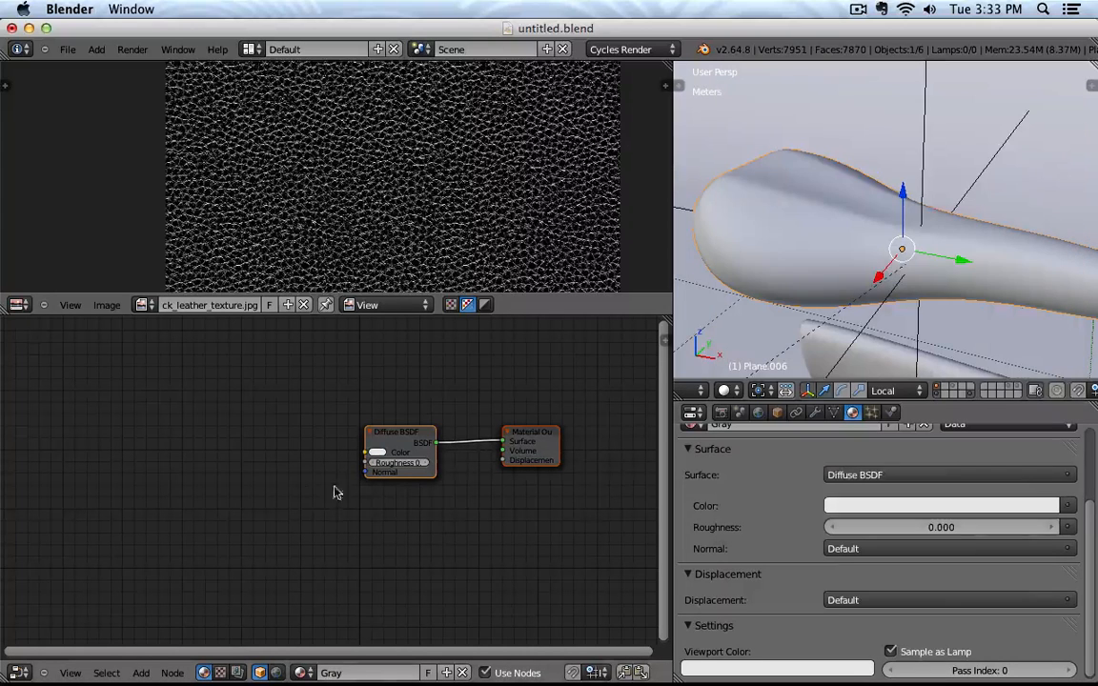
Step: Add an Image Texture node left of the Diffuse BSDF and assign the black leather texture image to it
{"action": "key", "text": "shift+a"}
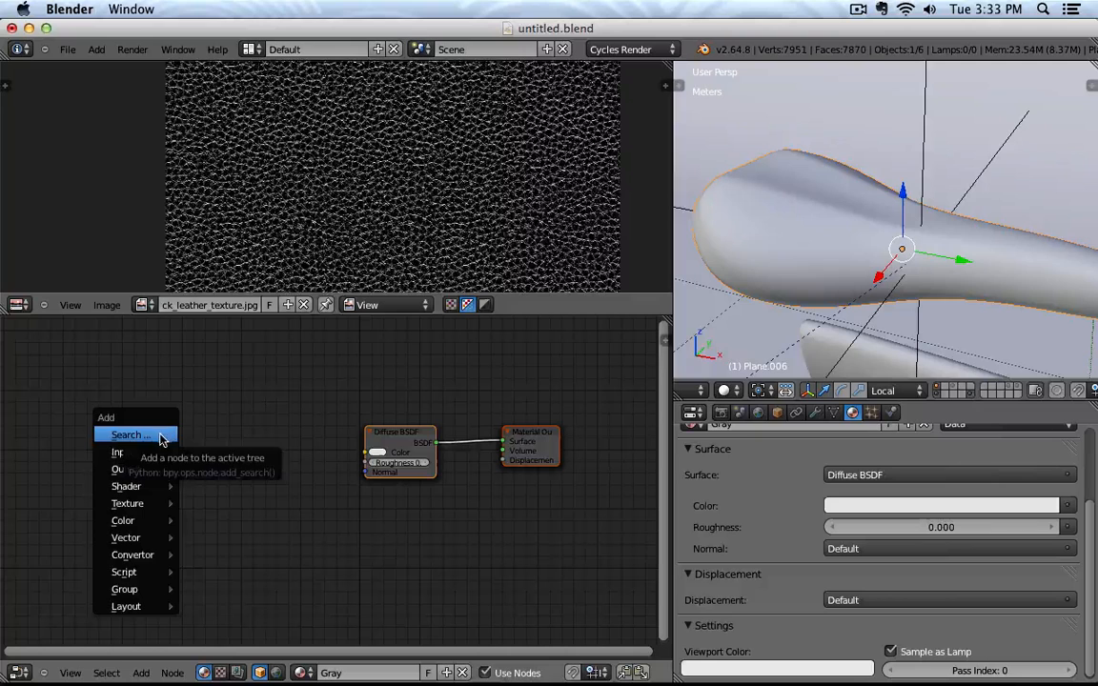
{"action": "mouse_move", "coordinate": [133, 503]}
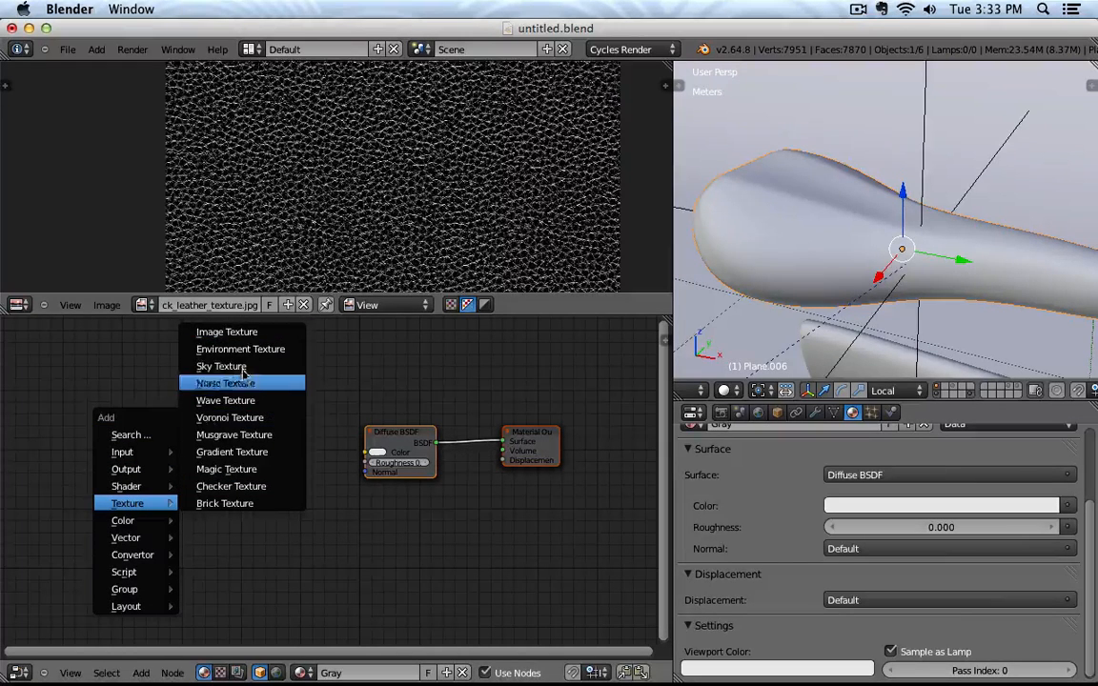
{"action": "left_click", "coordinate": [227, 332]}
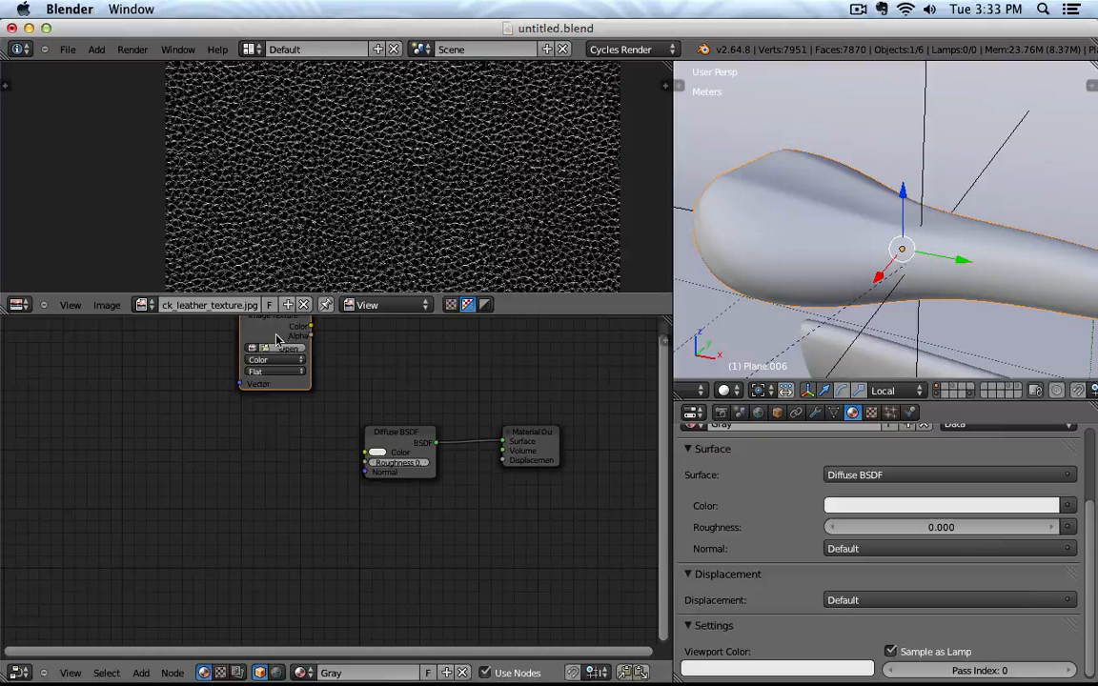
{"action": "left_click", "coordinate": [219, 461]}
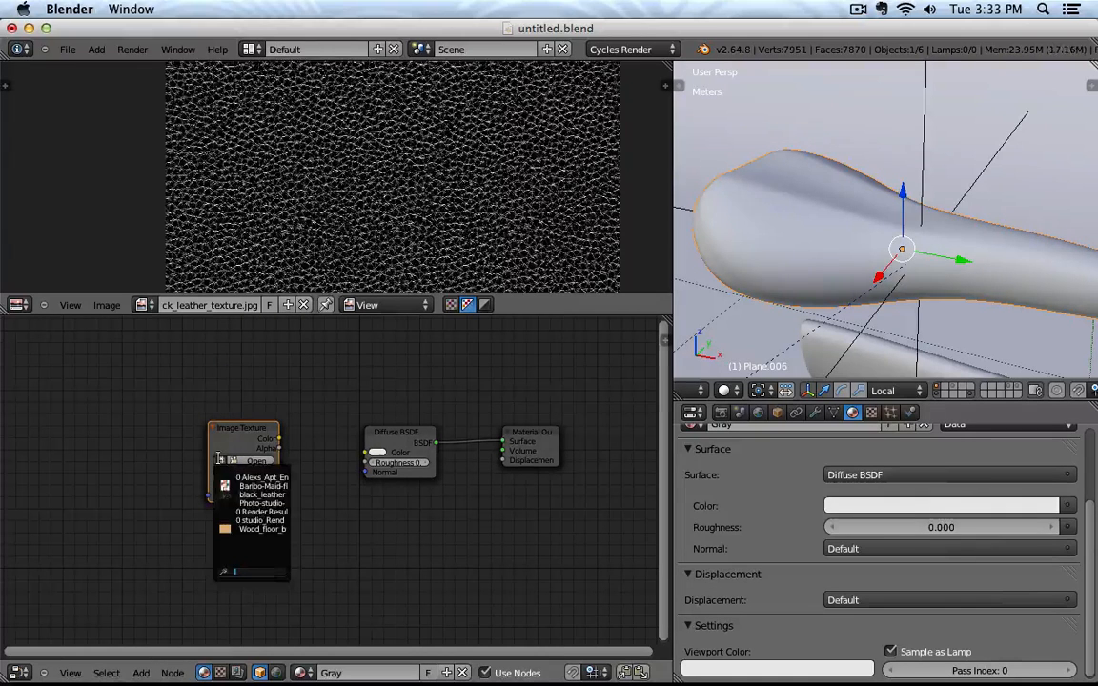
{"action": "left_click", "coordinate": [216, 495]}
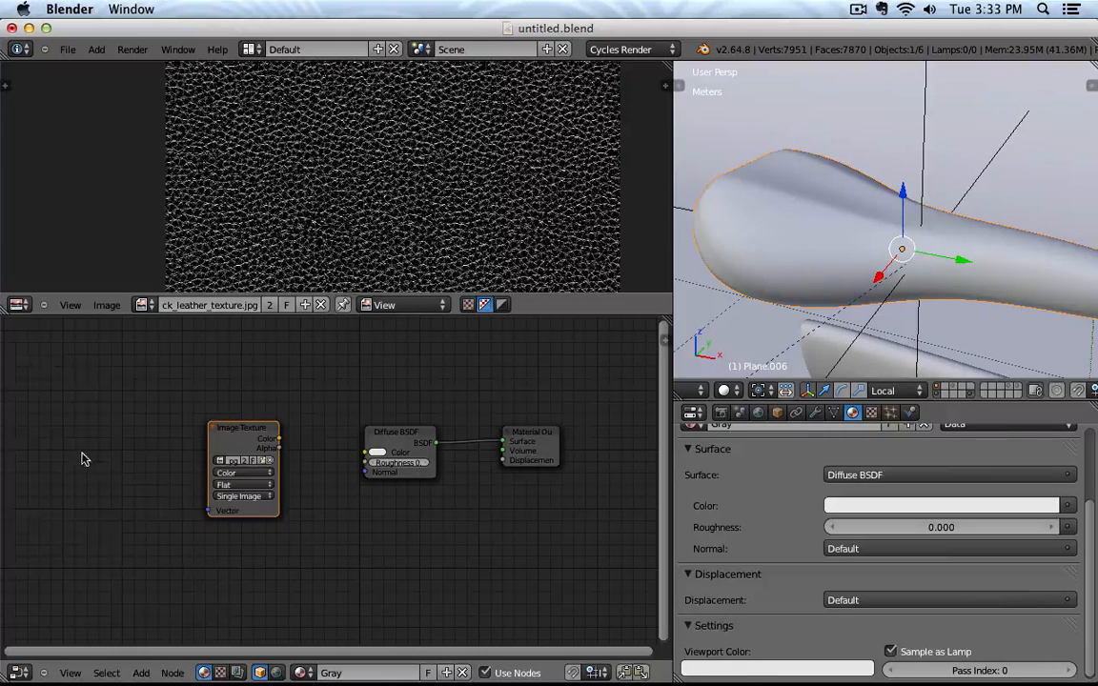
Step: Add a Texture Coordinate node left of the Image Texture and link its UV output to the image's Vector input
{"action": "key", "text": "shift+a"}
{"action": "mouse_move", "coordinate": [72, 403]}
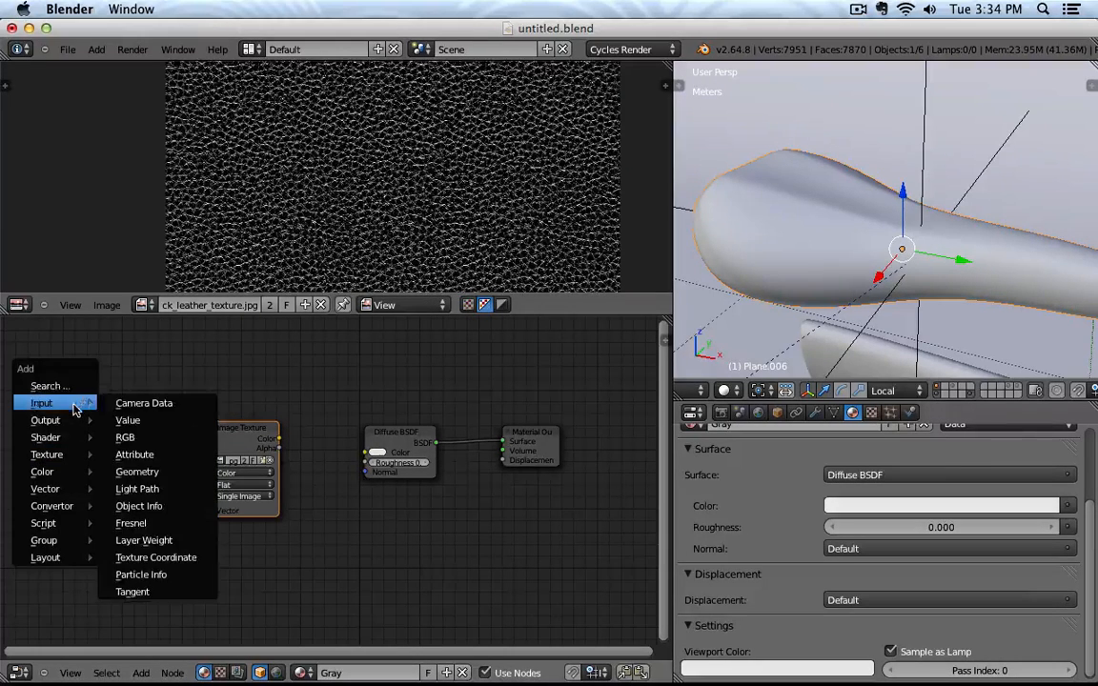
{"action": "left_click", "coordinate": [143, 557]}
{"action": "left_click", "coordinate": [83, 442]}
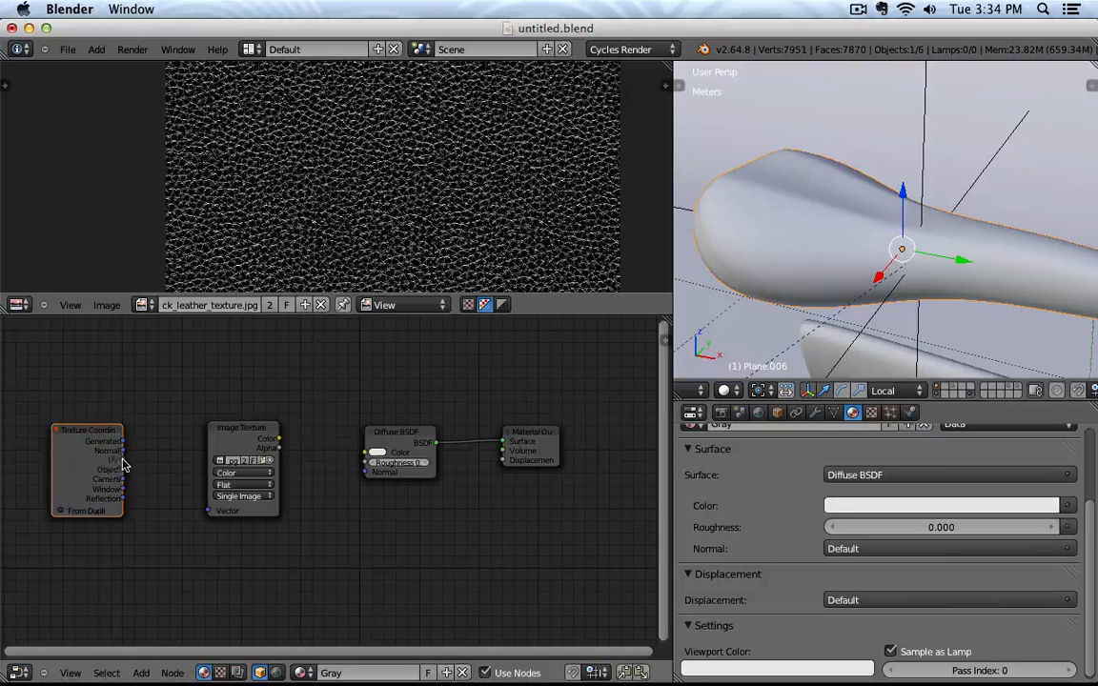
{"action": "left_click_drag", "start_coordinate": [143, 481], "coordinate": [208, 510]}
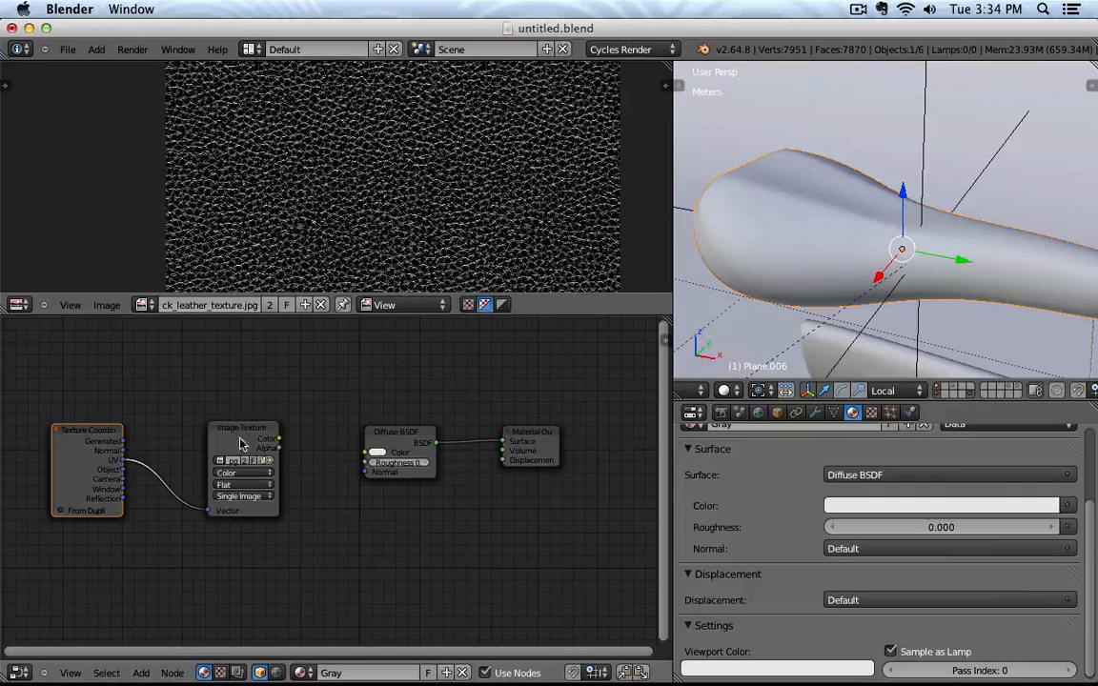
Step: Move the Image Texture node slightly lower and switch the 3D view to Rendered shading
{"action": "mouse_move", "coordinate": [227, 444]}
{"action": "left_mouse_down"}
{"action": "mouse_move", "coordinate": [193, 437]}
{"action": "mouse_move", "coordinate": [212, 484]}
{"action": "left_mouse_up"}
{"action": "left_click", "coordinate": [726, 389]}
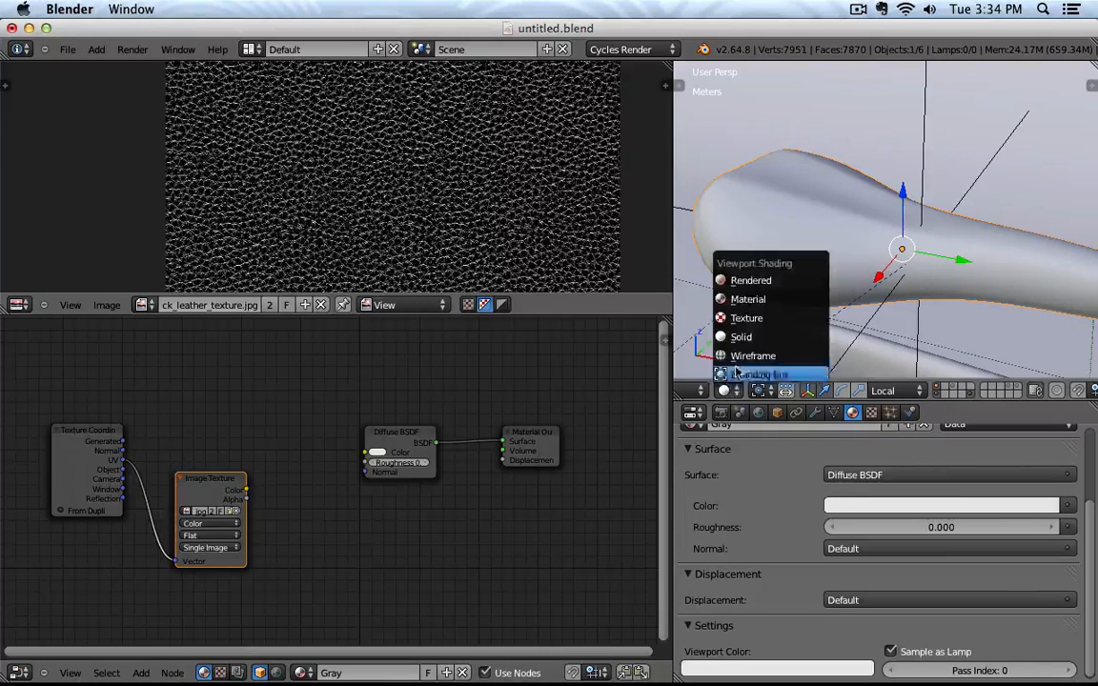
{"action": "left_click", "coordinate": [750, 281]}
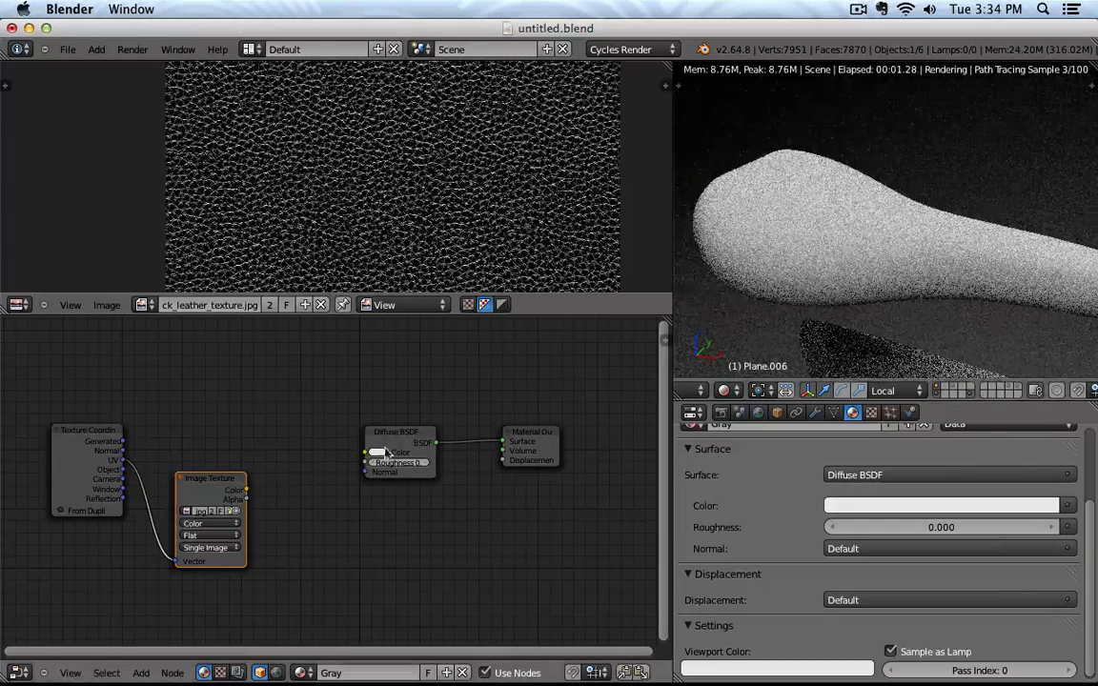
Step: Try the leather image's Color output on the Diffuse BSDF's Color input and its Normal input, and unlink it
{"action": "left_click_drag", "start_coordinate": [246, 489], "coordinate": [364, 453]}
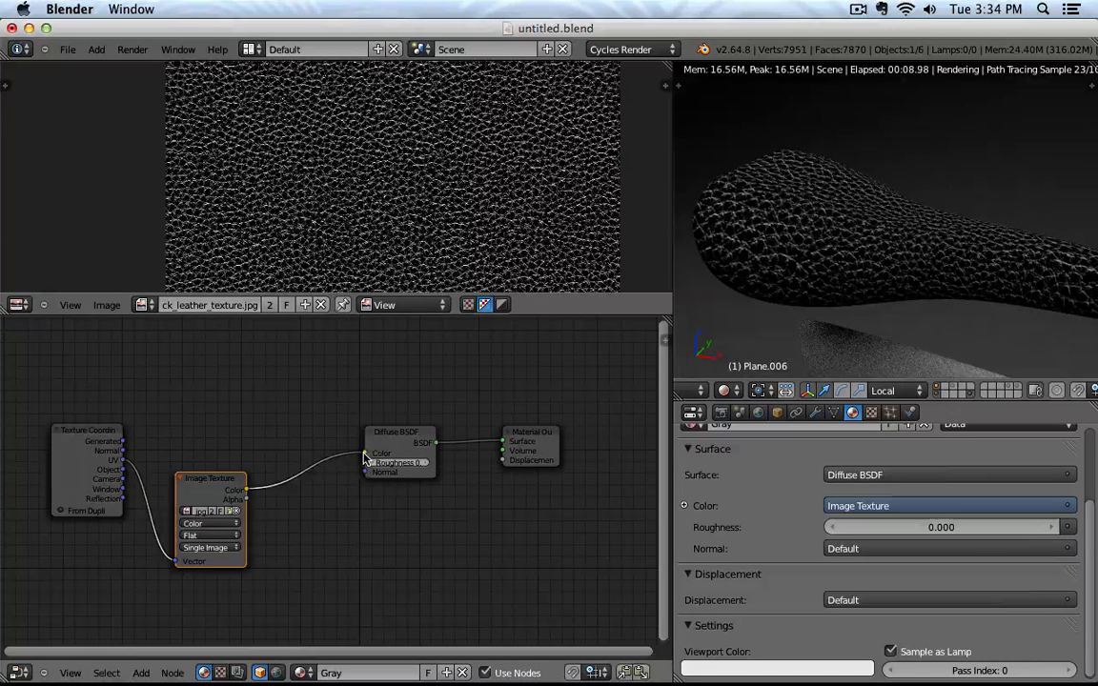
{"action": "left_click_drag", "start_coordinate": [362, 476], "coordinate": [366, 472]}
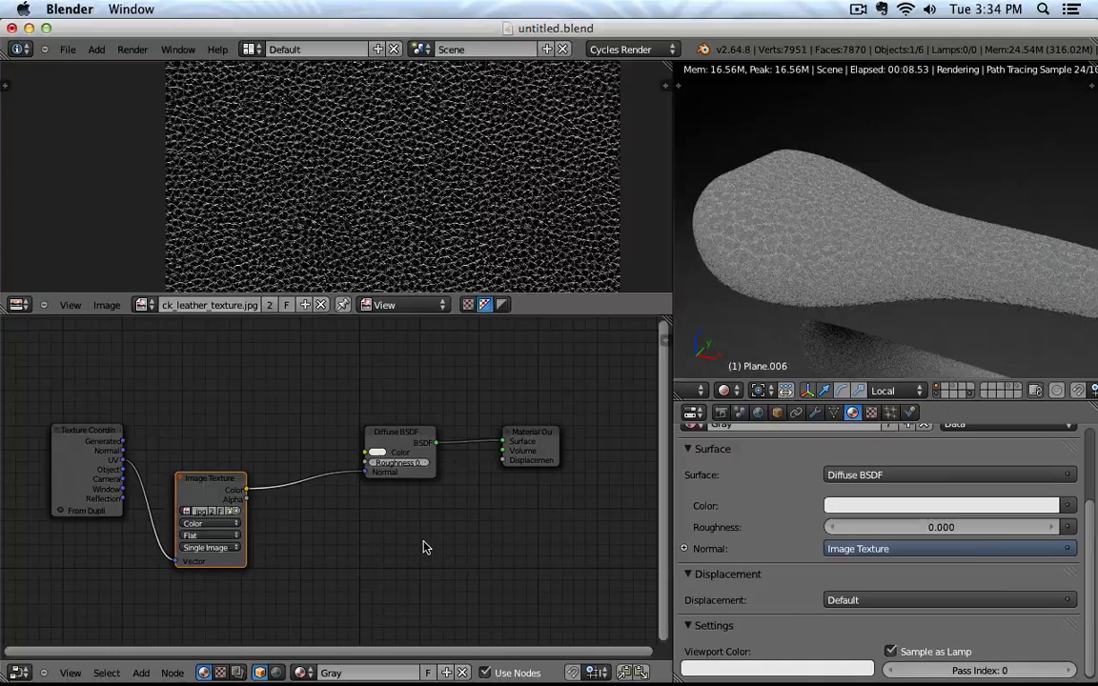
{"action": "left_click_drag", "start_coordinate": [366, 471], "coordinate": [357, 520]}
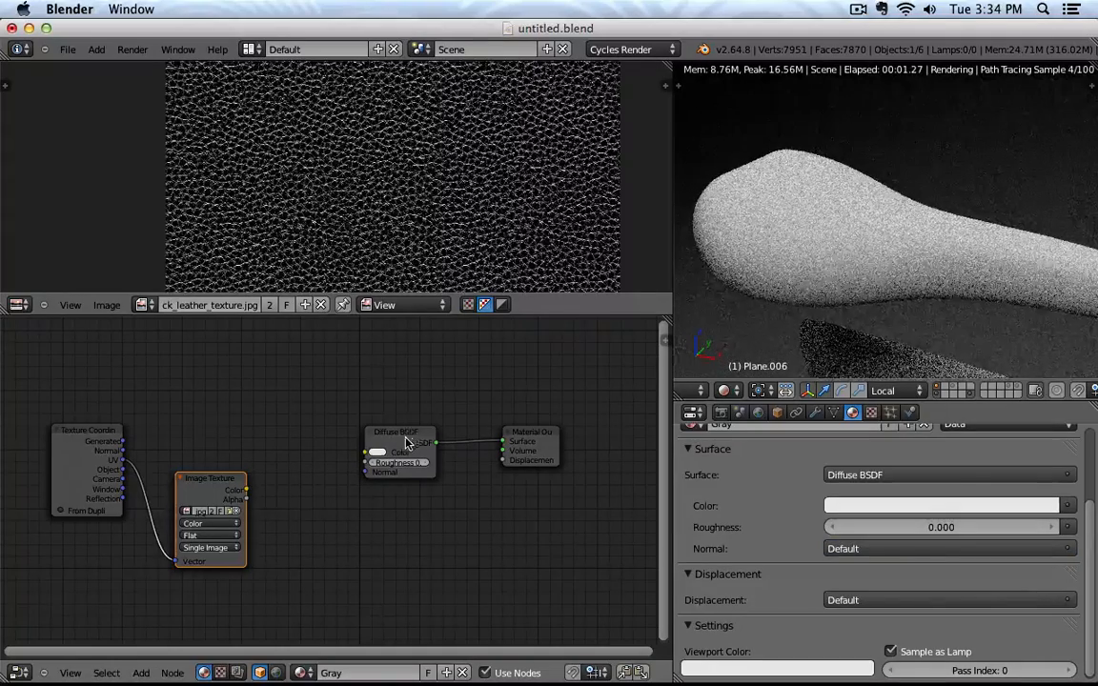
Step: Darken the Diffuse BSDF color to a mid gray and shift the node left to make room before the output
{"action": "left_click", "coordinate": [378, 451]}
{"action": "left_click", "coordinate": [425, 349]}
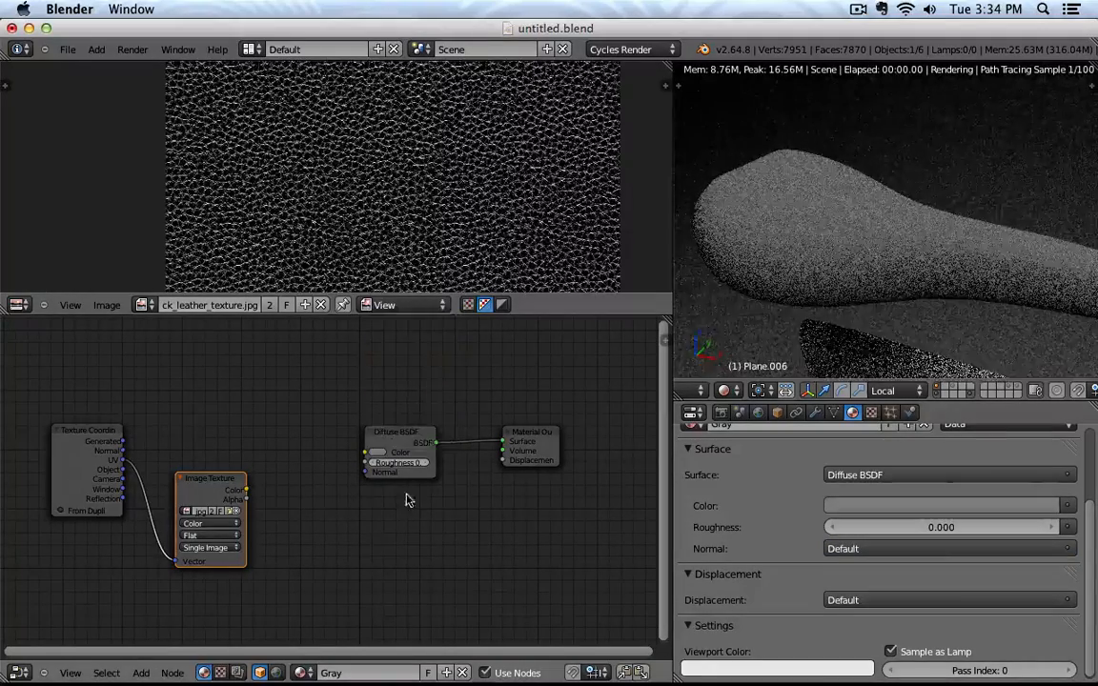
{"action": "left_click_drag", "start_coordinate": [412, 452], "coordinate": [370, 463]}
Step: Add a Glossy BSDF node and place it just above the Diffuse BSDF
{"action": "key", "text": "shift+a"}
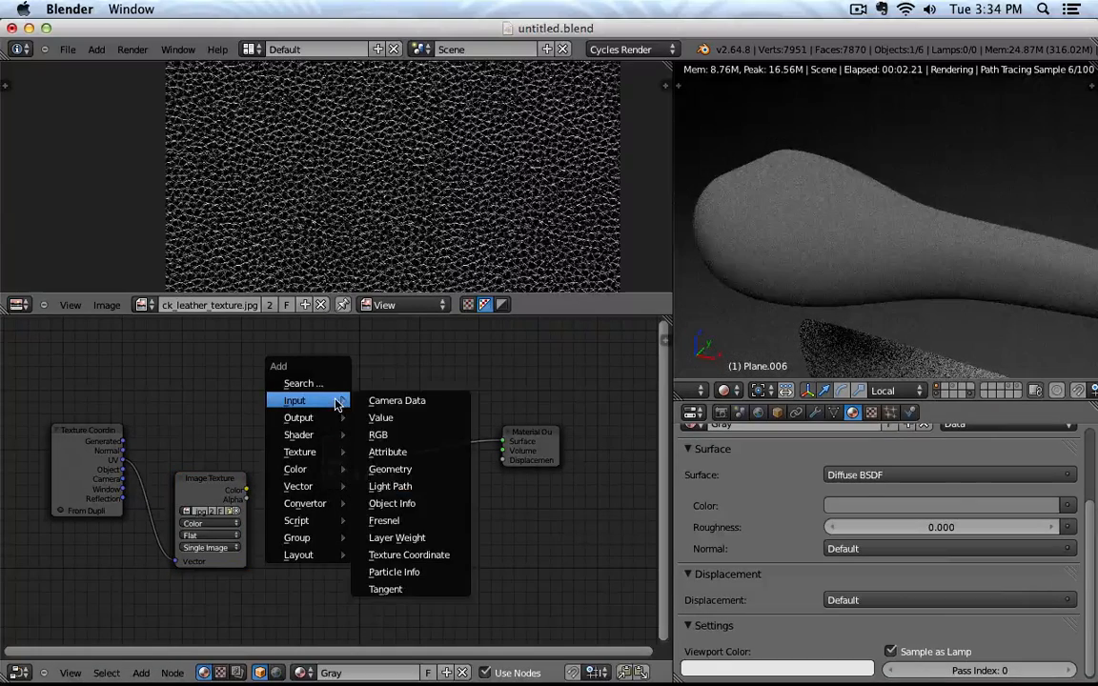
{"action": "mouse_move", "coordinate": [322, 435]}
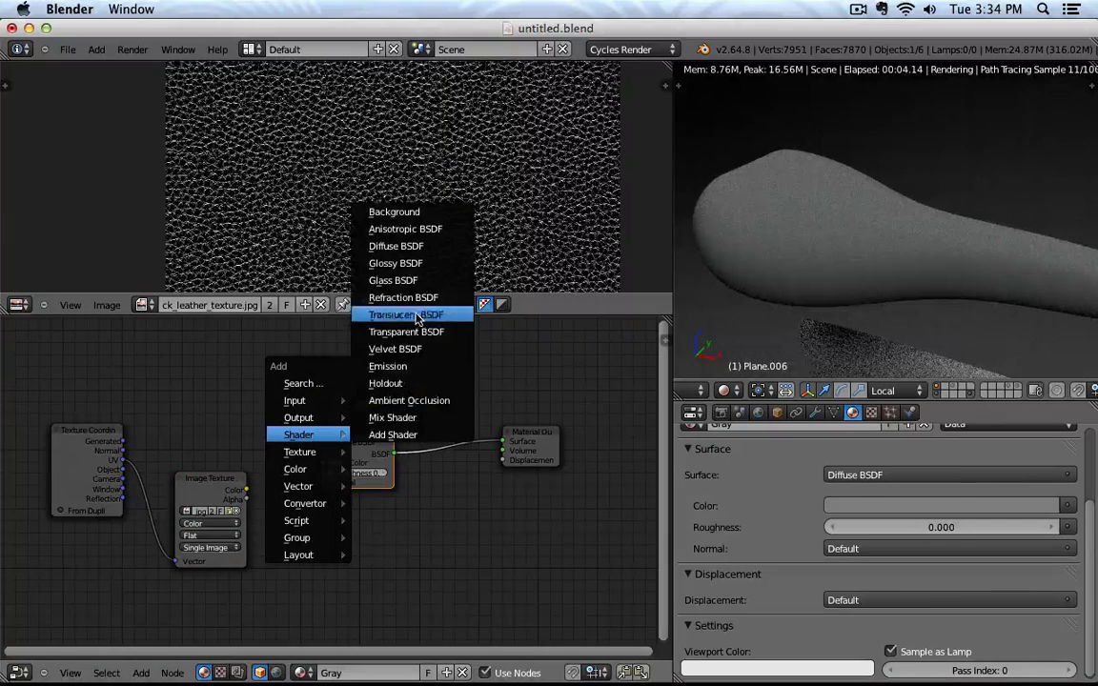
{"action": "left_click", "coordinate": [420, 263]}
{"action": "scroll", "coordinate": [430, 502], "scroll_direction": "down", "scroll_amount": 3}
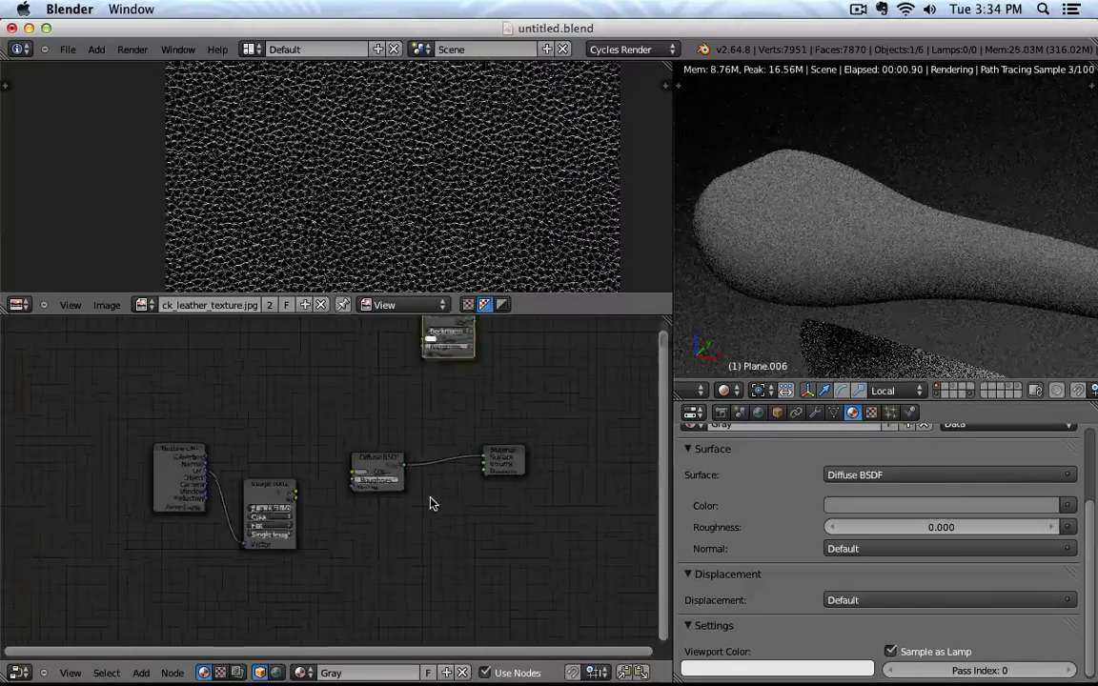
{"action": "left_click", "coordinate": [372, 429]}
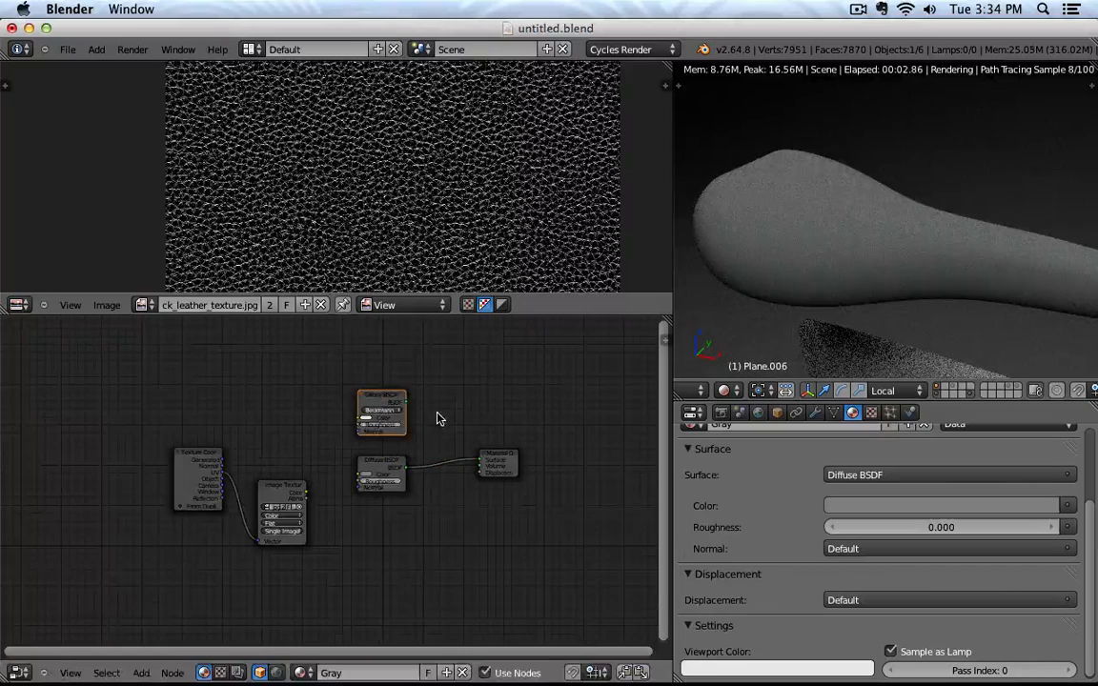
Step: Insert a Mix Shader between the Diffuse BSDF and Material Output, and feed its second shader from the Glossy BSDF placed below the Diffuse
{"action": "scroll", "coordinate": [439, 419], "scroll_direction": "up", "scroll_amount": 2}
{"action": "key", "text": "shift+a"}
{"action": "mouse_move", "coordinate": [437, 416]}
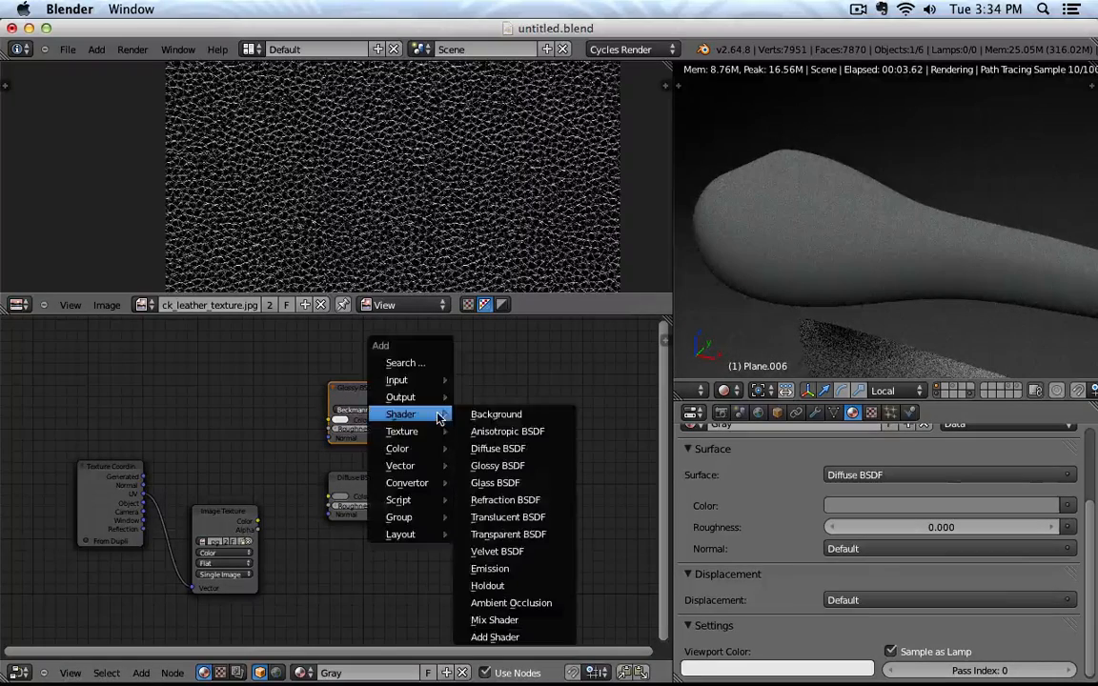
{"action": "left_click", "coordinate": [514, 621]}
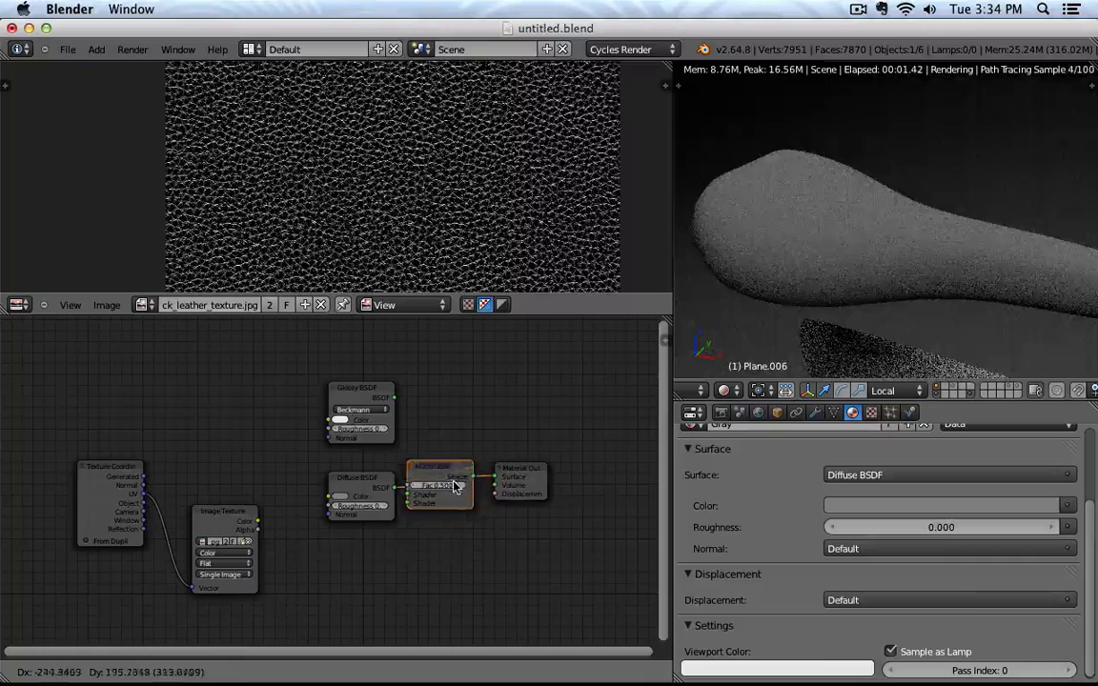
{"action": "left_click", "coordinate": [464, 499]}
{"action": "left_click_drag", "start_coordinate": [393, 397], "coordinate": [416, 516]}
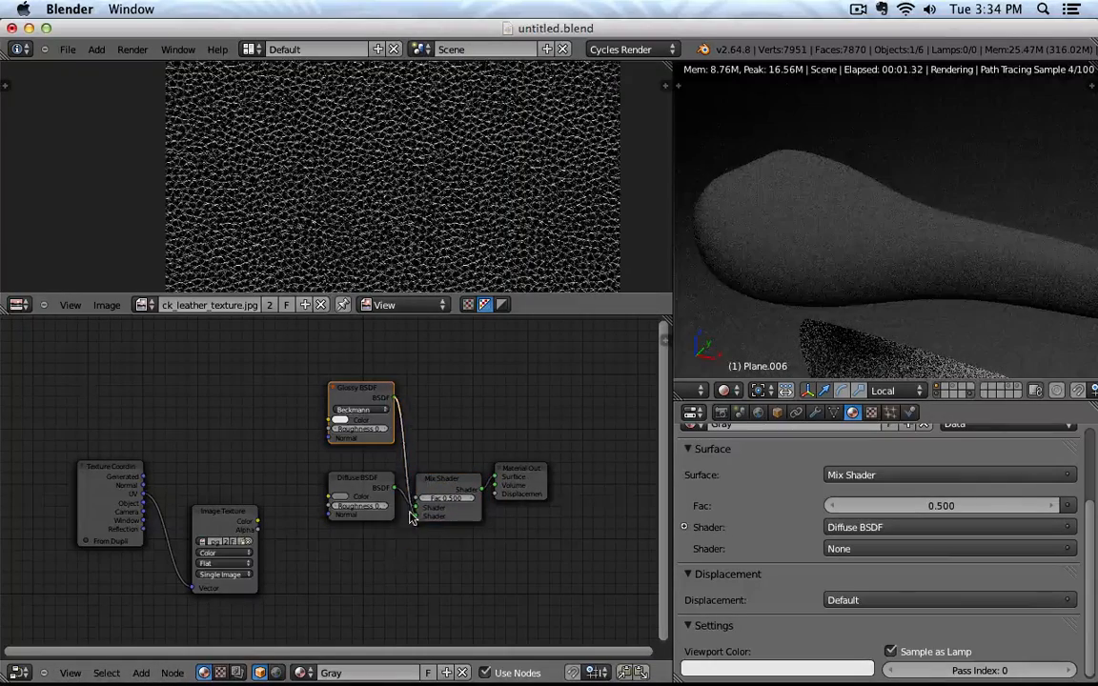
{"action": "left_click_drag", "start_coordinate": [367, 389], "coordinate": [380, 531]}
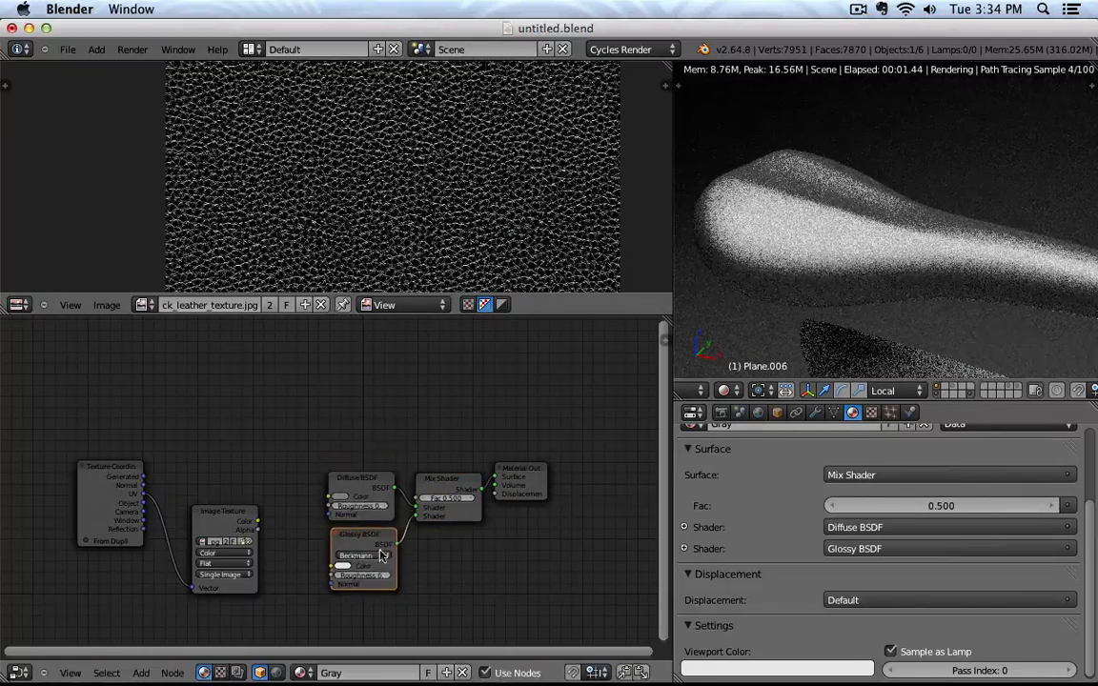
Step: Set the Glossy BSDF roughness to 0 and the Mix Shader factor to 0.2
{"action": "type", "text": "0"}
{"action": "key", "text": "Return"}
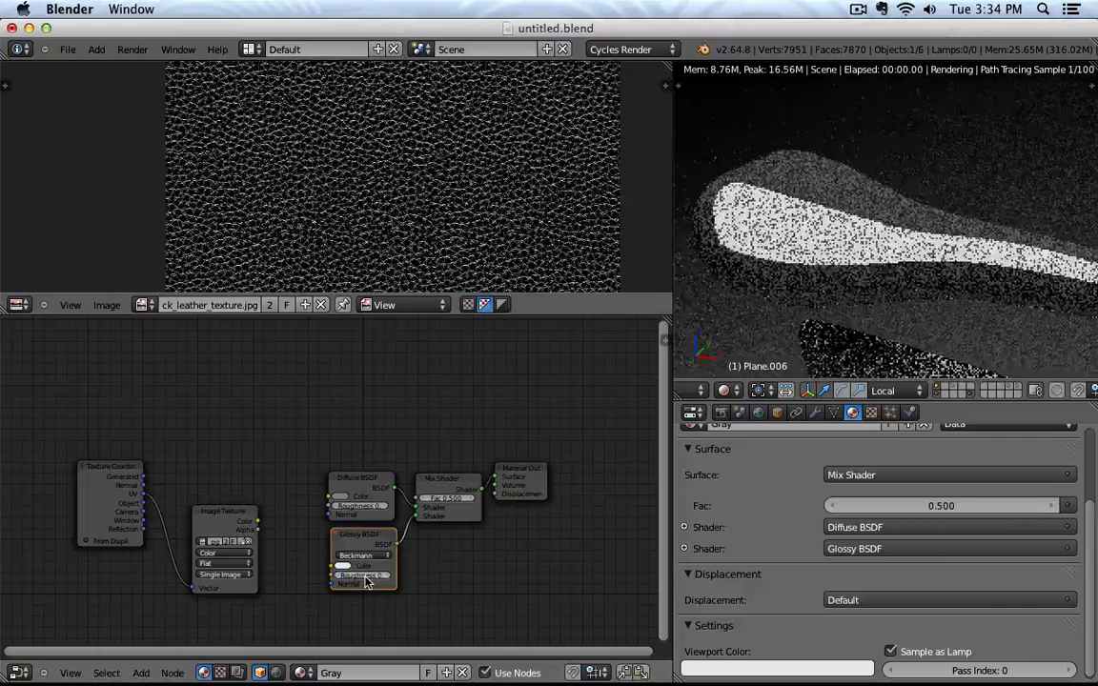
{"action": "left_click", "coordinate": [444, 500]}
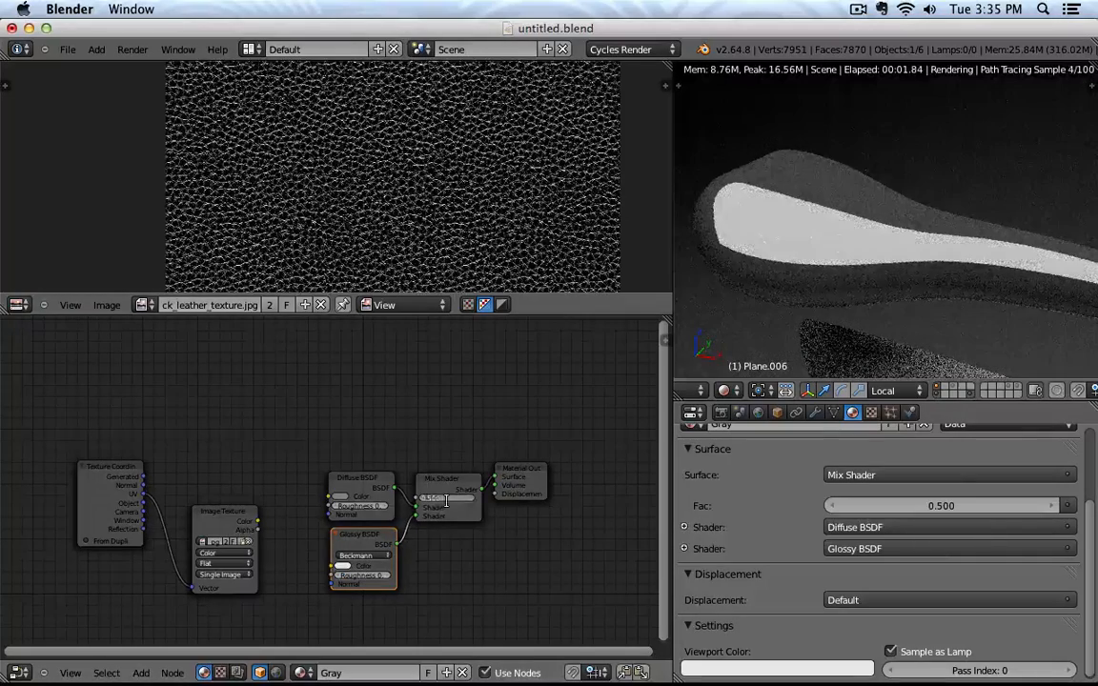
{"action": "type", "text": "0.2"}
{"action": "key", "text": "Return"}
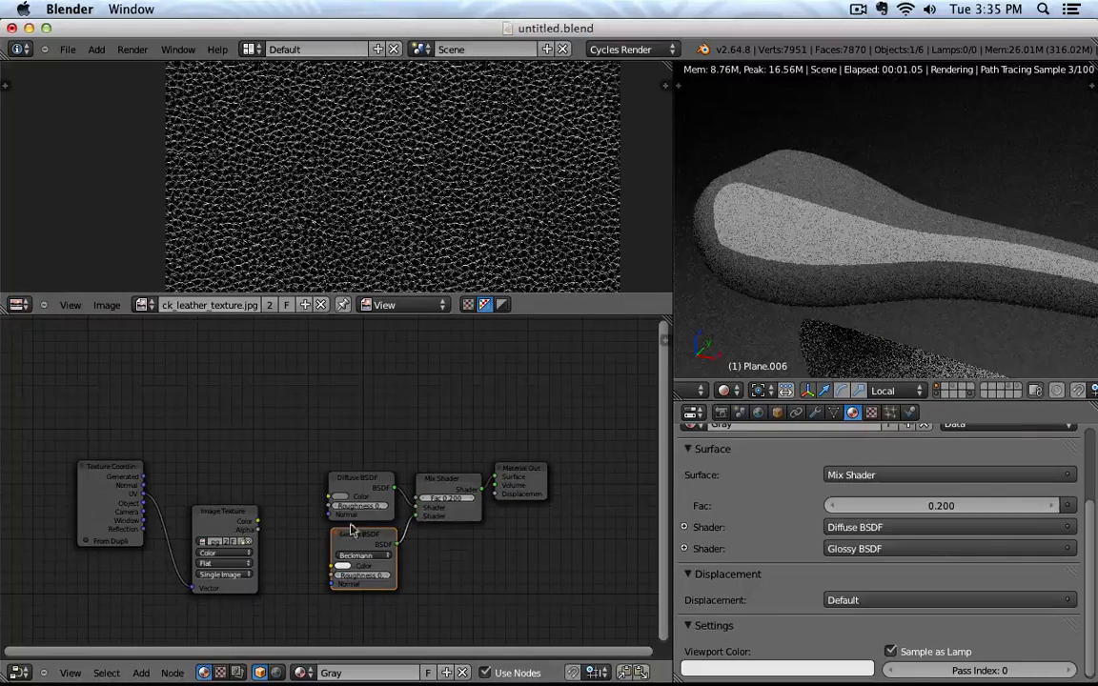
Step: Link the leather Image Texture's Color output to the Displacement input of the Material Output
{"action": "scroll", "coordinate": [436, 466], "scroll_direction": "up", "scroll_amount": 2}
{"action": "middle_click_drag", "start_coordinate": [436, 462], "coordinate": [449, 402]}
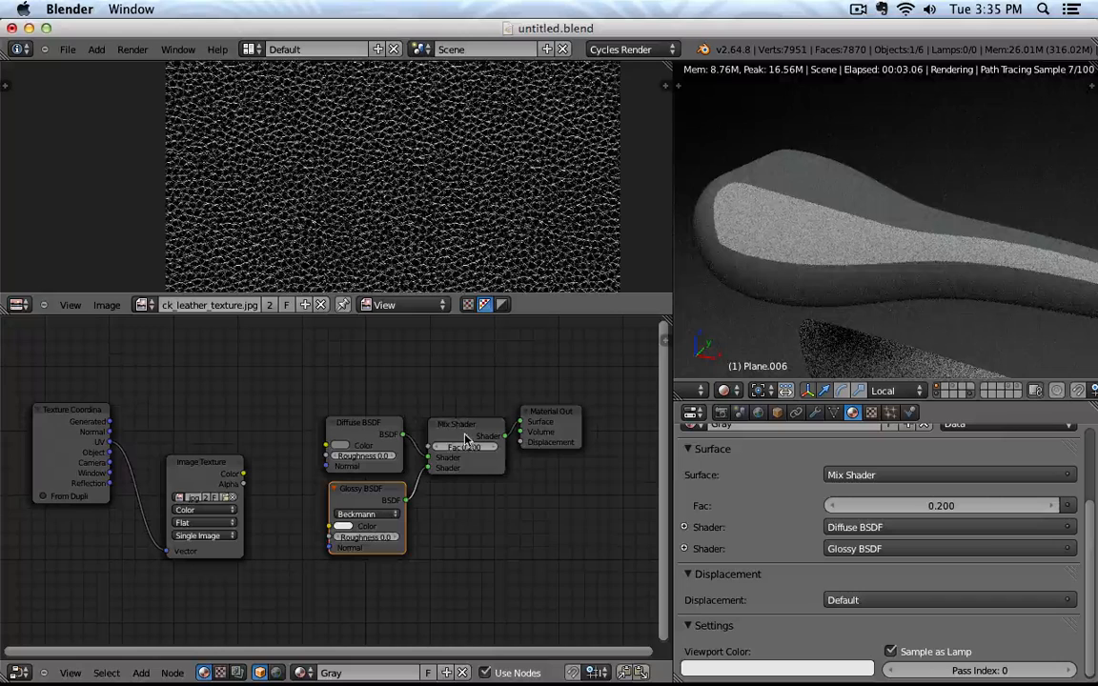
{"action": "left_click_drag", "start_coordinate": [464, 427], "coordinate": [460, 416]}
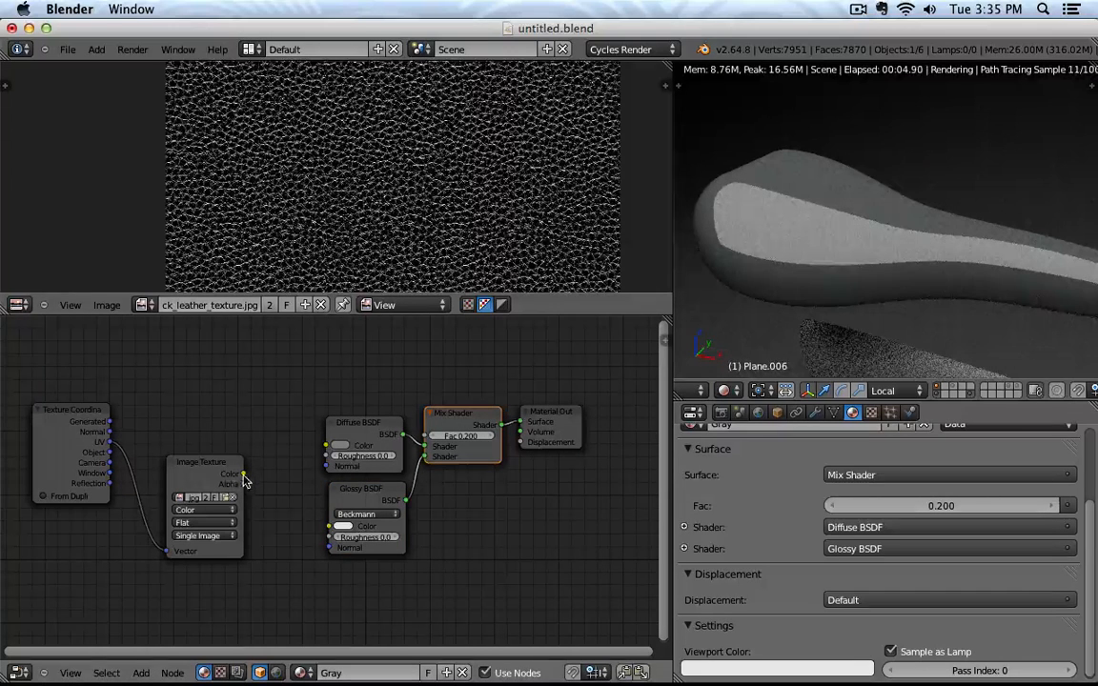
{"action": "left_click_drag", "start_coordinate": [243, 477], "coordinate": [523, 446]}
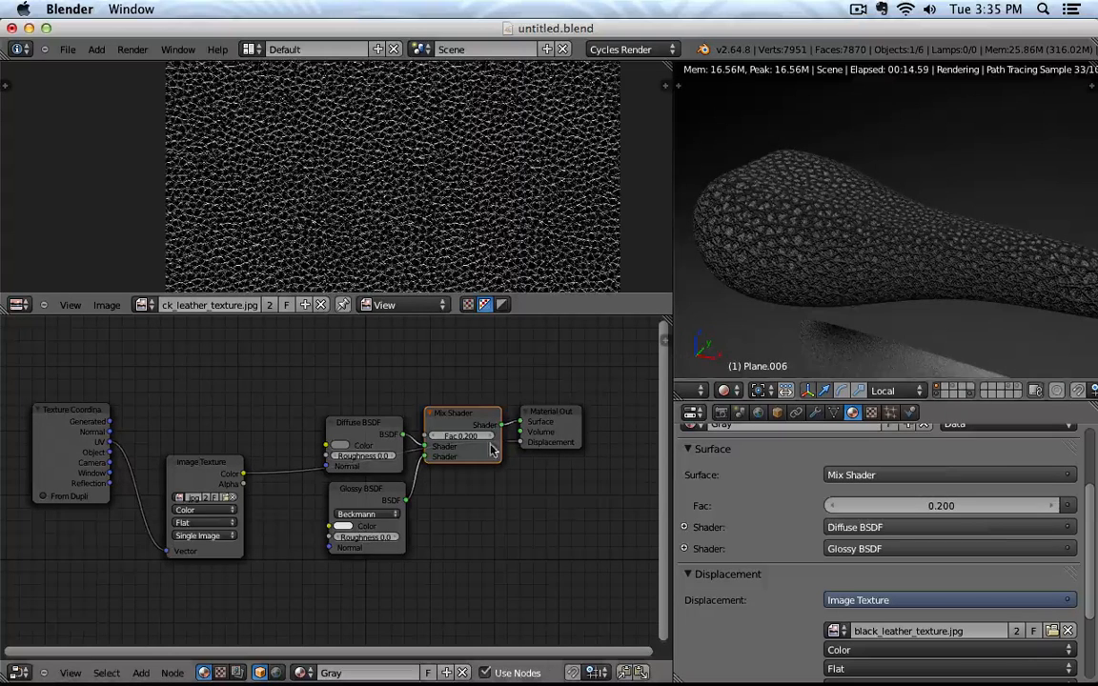
Step: Move the three shader nodes up and left together, and place the Image Texture node below them to clear the displacement link
{"action": "right_click", "coordinate": [379, 431], "text": "shift"}
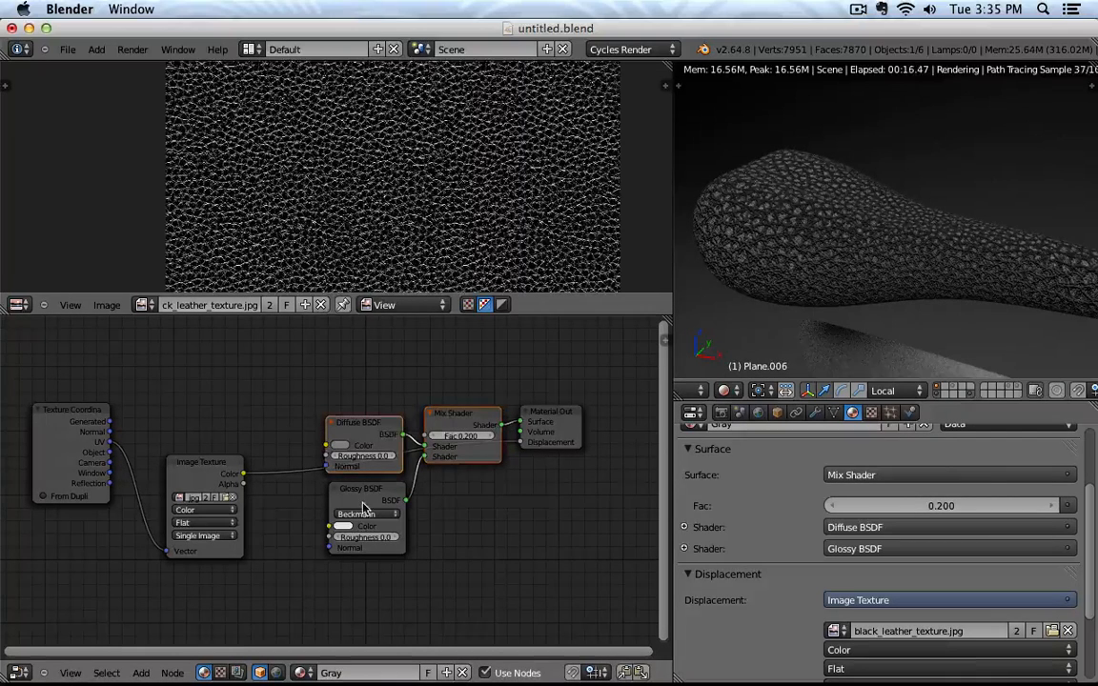
{"action": "right_click", "coordinate": [366, 503], "text": "shift"}
{"action": "key", "text": "g"}
{"action": "left_click", "coordinate": [434, 431]}
{"action": "right_click", "coordinate": [218, 460]}
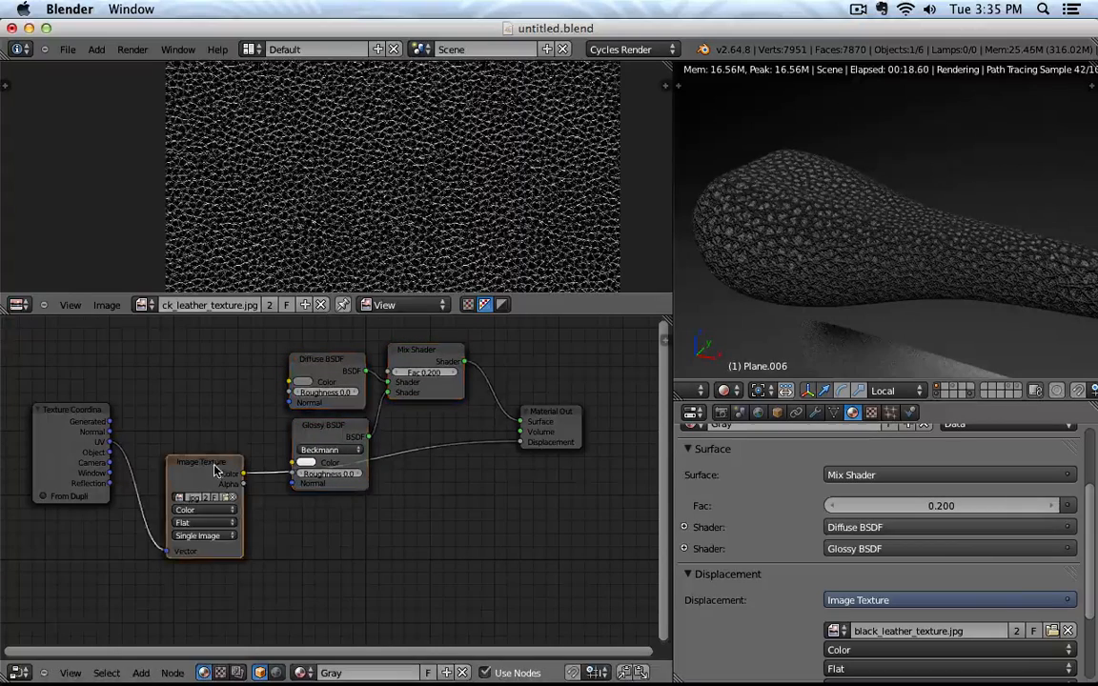
{"action": "key", "text": "g"}
{"action": "left_click", "coordinate": [275, 513]}
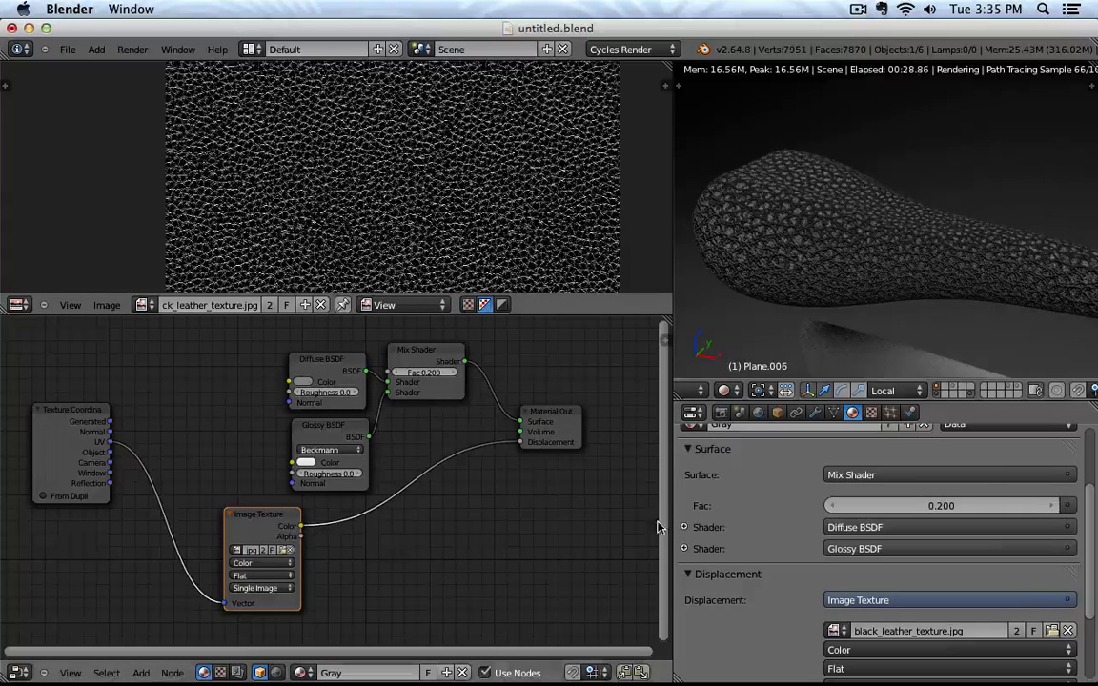
Step: Insert an Invert color node between the leather Image Texture and the Displacement input of the Material Output
{"action": "middle_click_drag", "start_coordinate": [396, 505], "coordinate": [373, 491]}
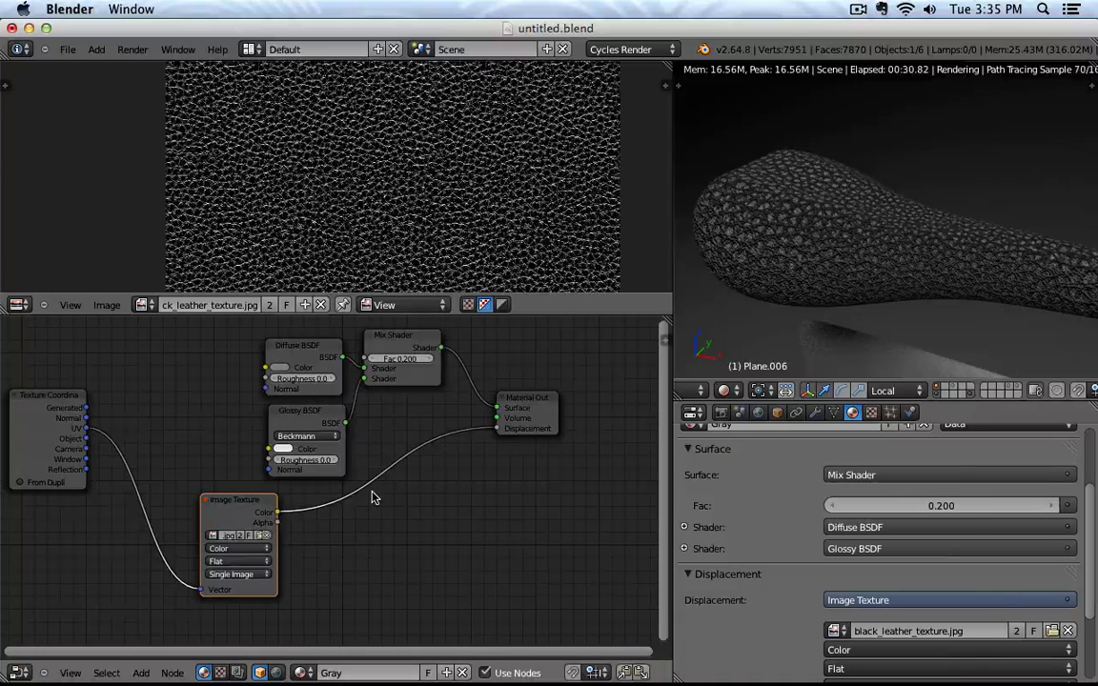
{"action": "key", "text": "shift+a"}
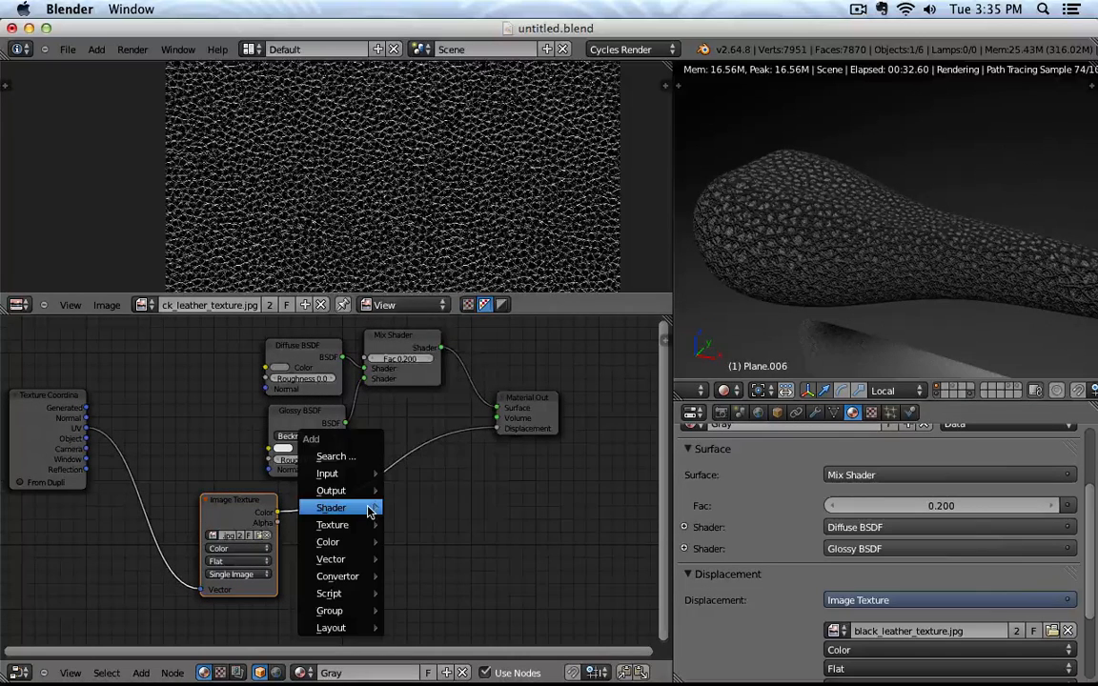
{"action": "mouse_move", "coordinate": [346, 545]}
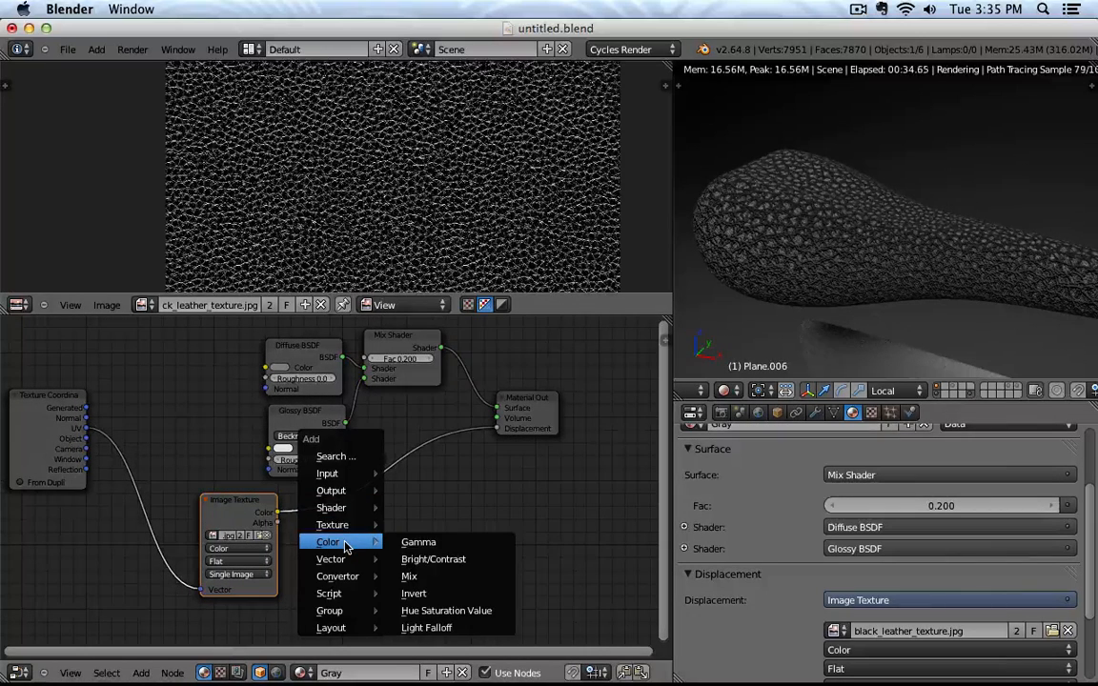
{"action": "left_click", "coordinate": [444, 598]}
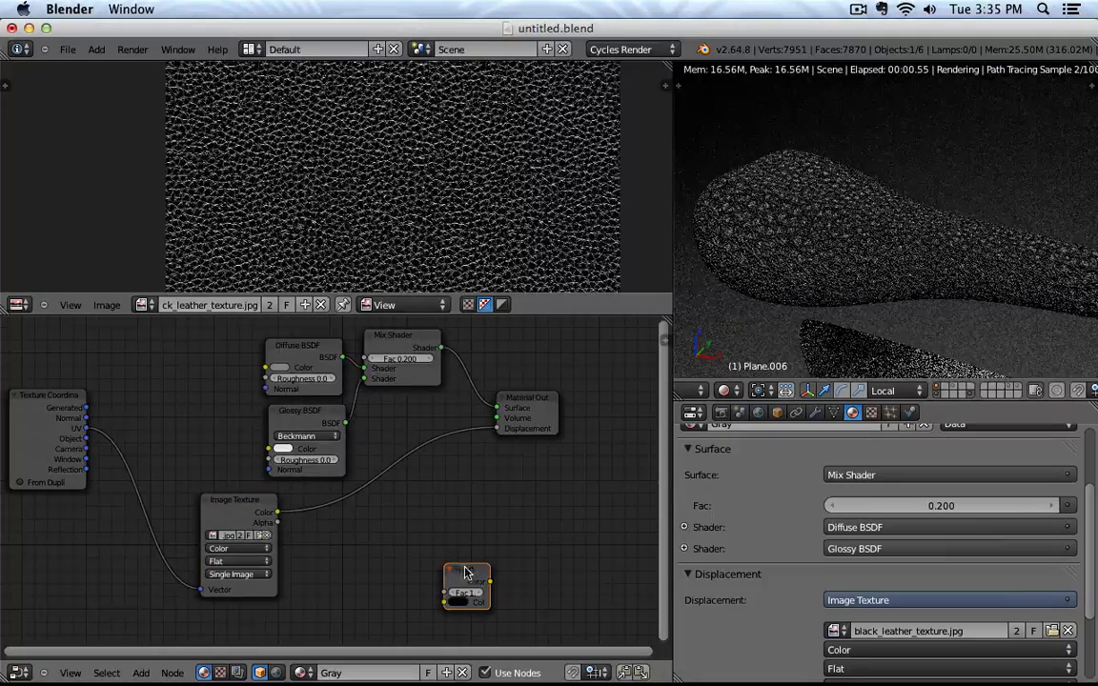
{"action": "left_click_drag", "start_coordinate": [462, 562], "coordinate": [412, 518]}
{"action": "left_click_drag", "start_coordinate": [467, 584], "coordinate": [402, 479]}
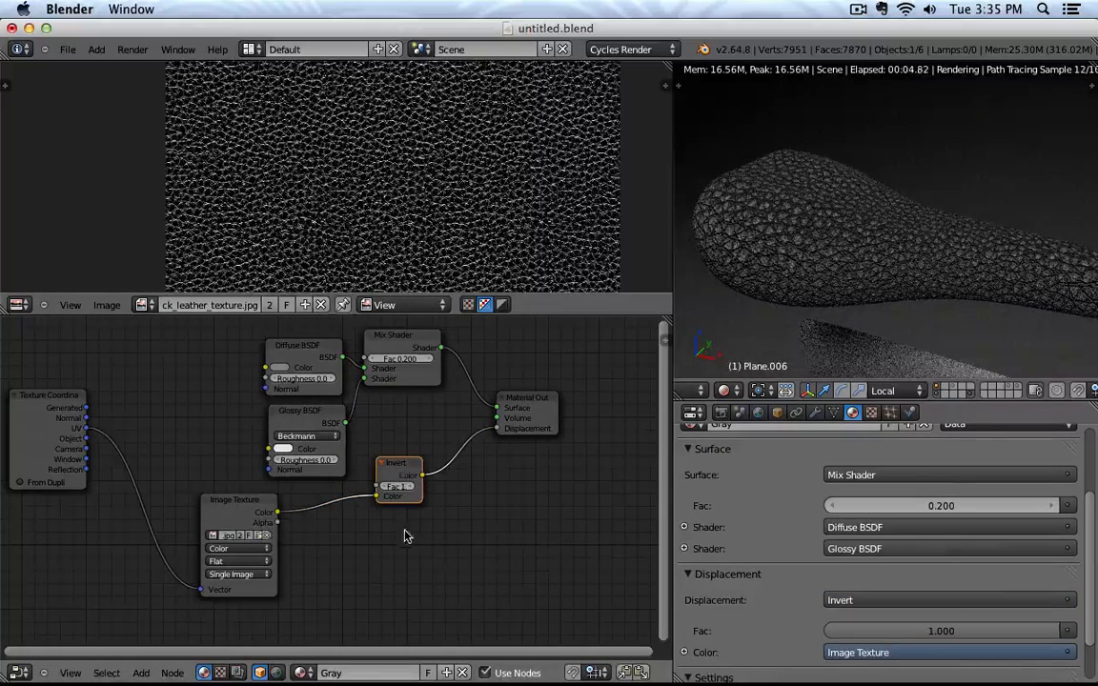
Step: Try factors of 0 and 0.5 on the Invert node, and set the factor back to 1
{"action": "key", "text": "shift+a"}
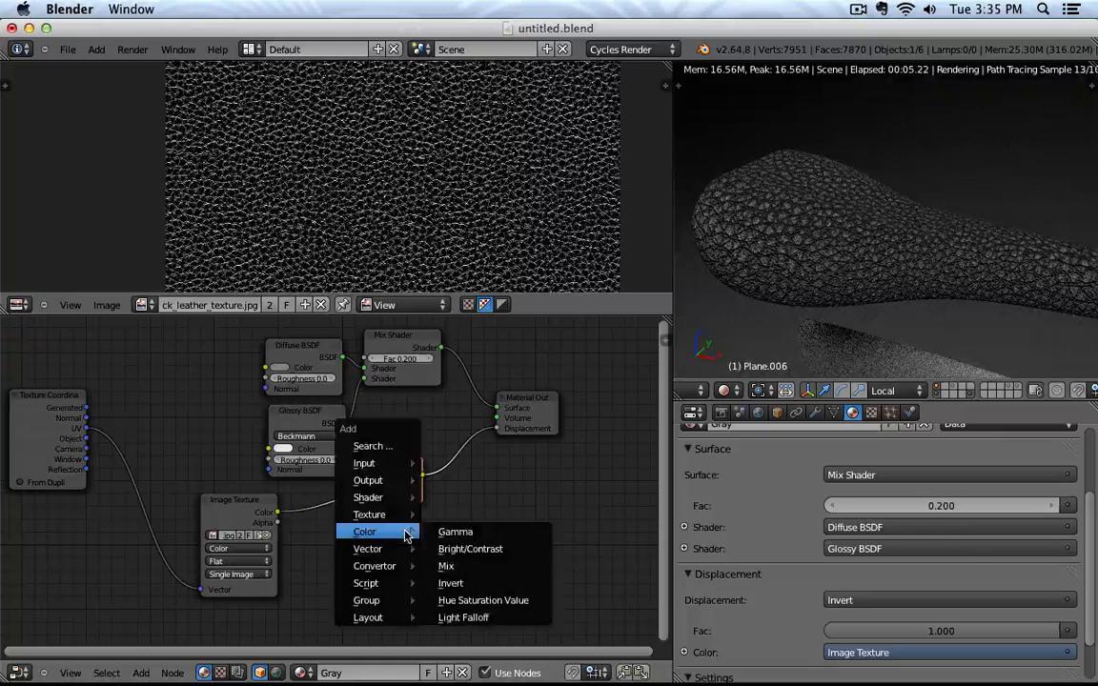
{"action": "left_click", "coordinate": [463, 585]}
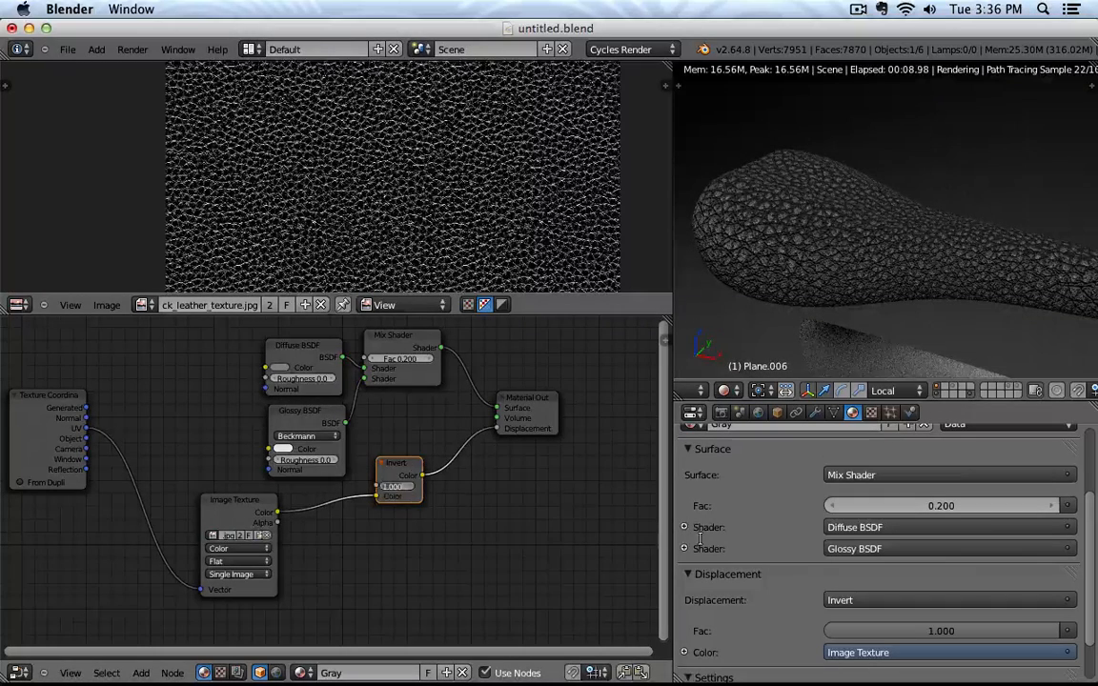
{"action": "key", "text": "Return"}
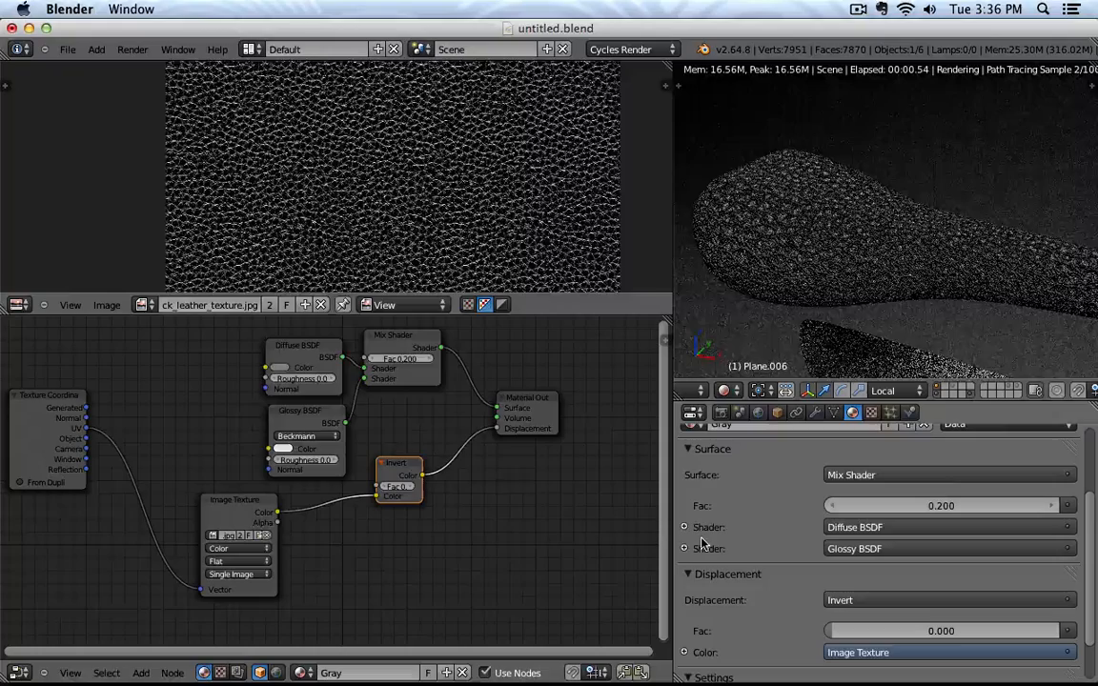
{"action": "type", "text": ".5"}
{"action": "key", "text": "Return"}
{"action": "left_click", "coordinate": [390, 486]}
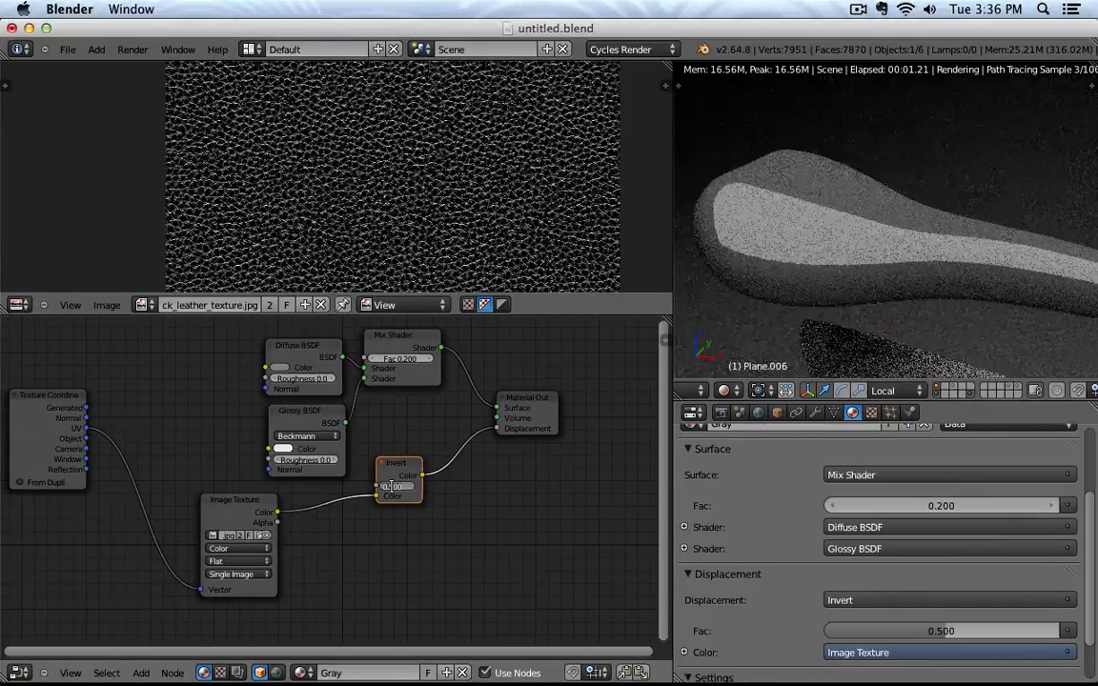
{"action": "type", "text": "1"}
{"action": "key", "text": "Return"}
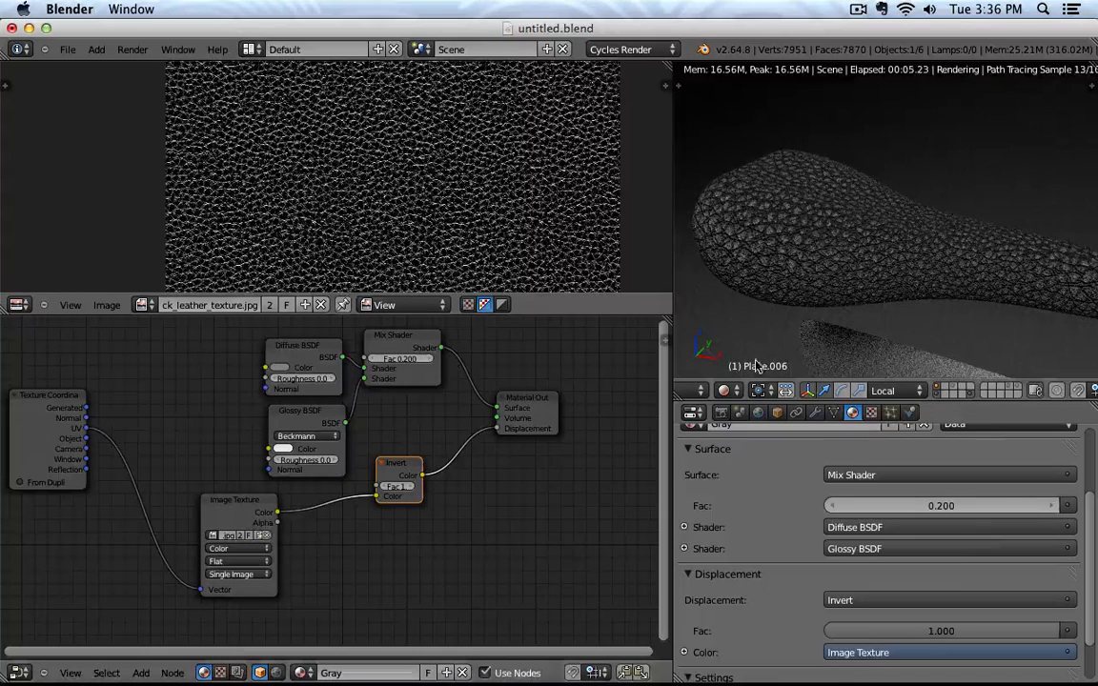
Step: Move the Texture Coordinate node farther away from the Image Texture node
{"action": "scroll", "coordinate": [374, 394], "scroll_direction": "down", "scroll_amount": 2}
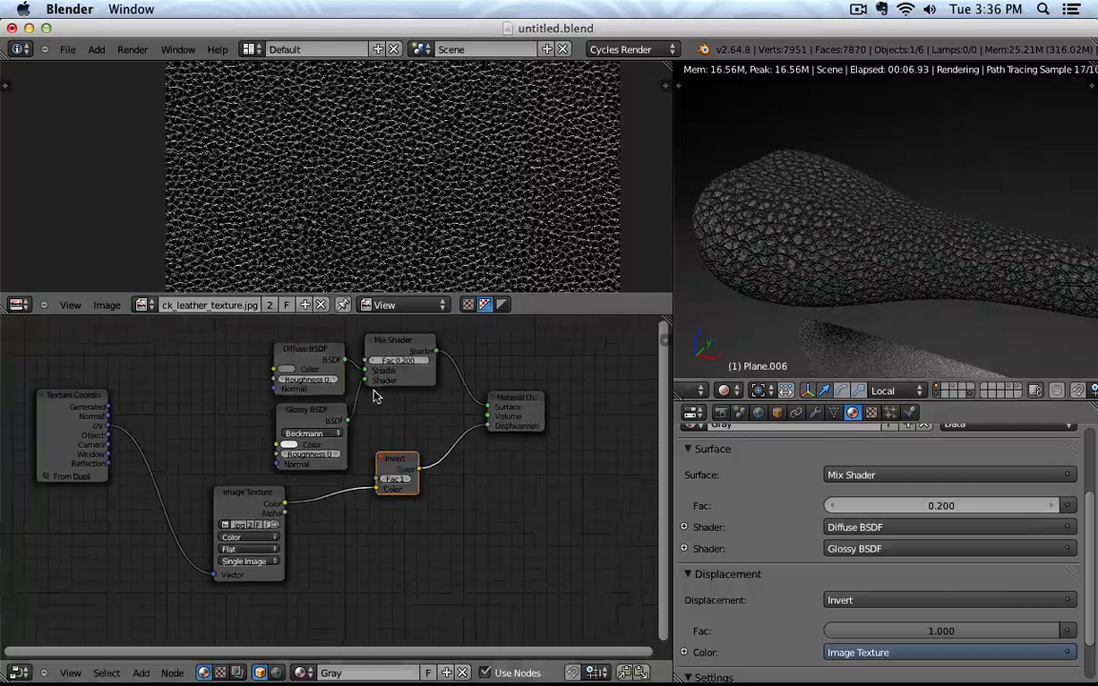
{"action": "middle_click_drag", "start_coordinate": [199, 422], "coordinate": [308, 439]}
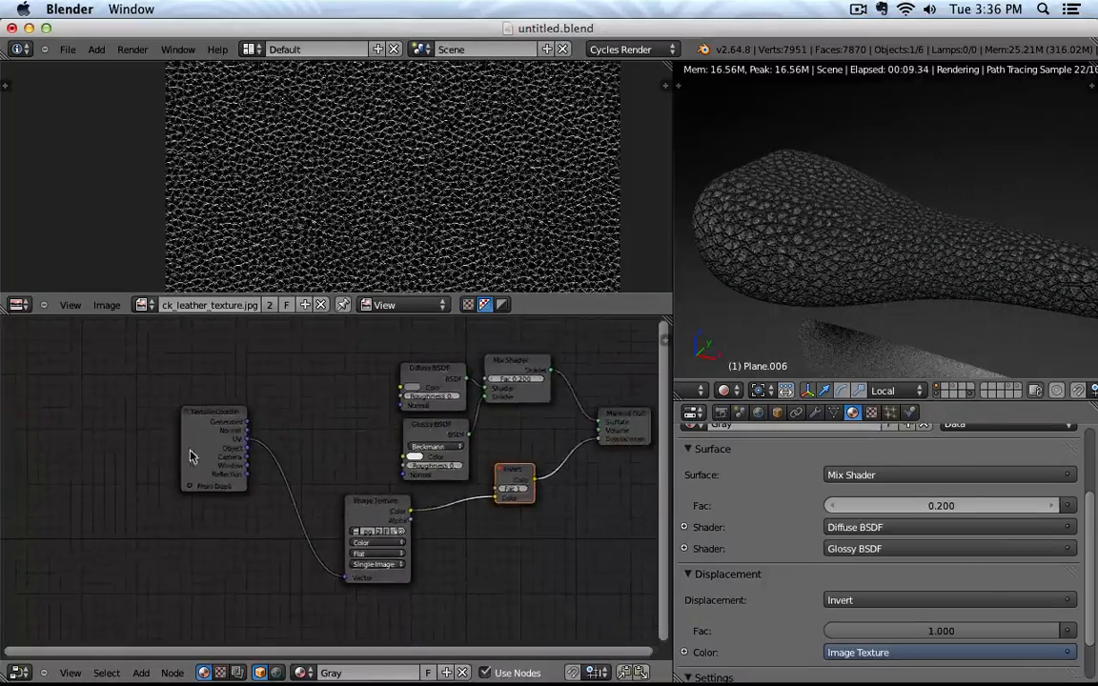
{"action": "left_click_drag", "start_coordinate": [208, 427], "coordinate": [63, 412]}
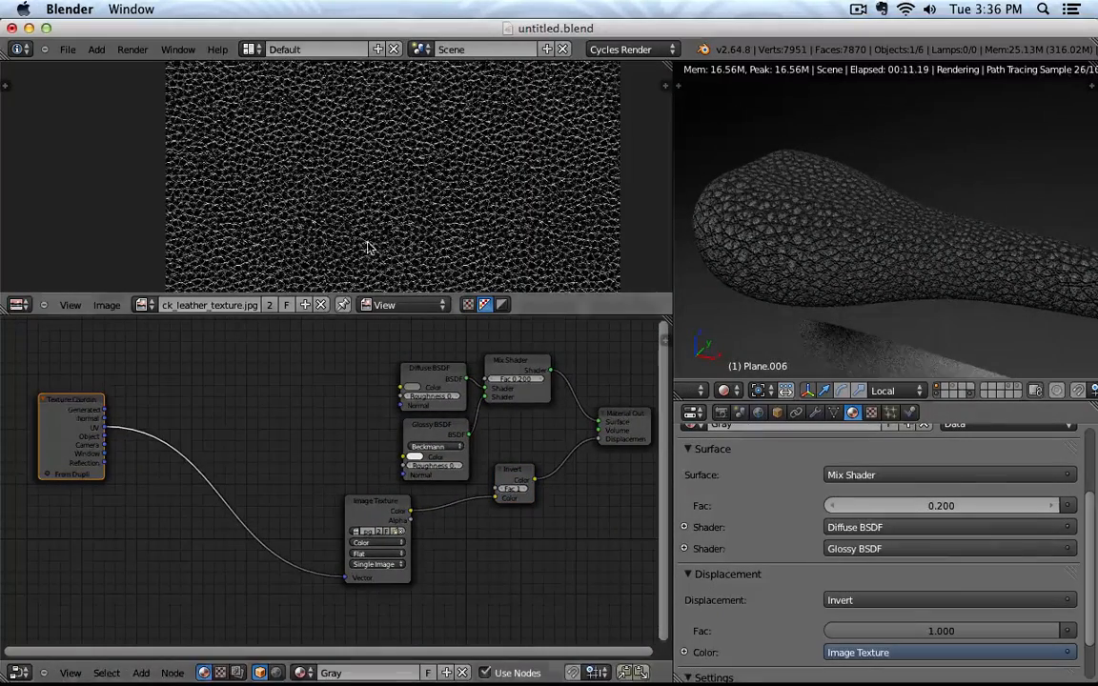
Step: Scale the saddle's UV layout down to about half its size over the leather image
{"action": "key", "text": "Tab"}
{"action": "key", "text": "s"}
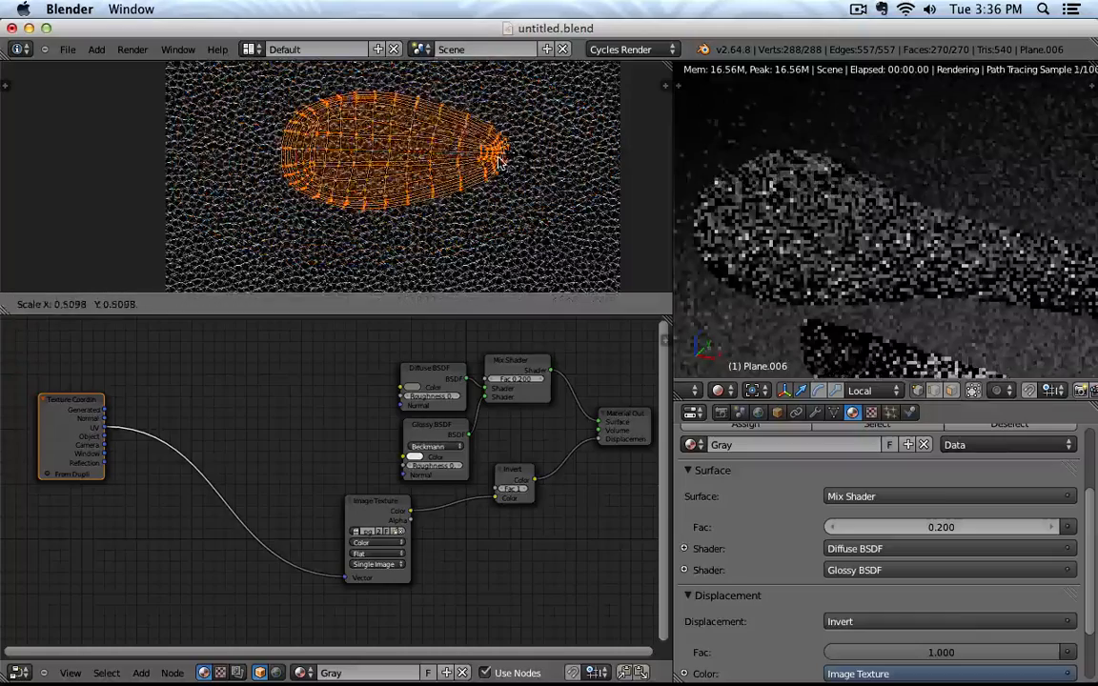
{"action": "left_click", "coordinate": [486, 164]}
{"action": "key", "text": "Tab"}
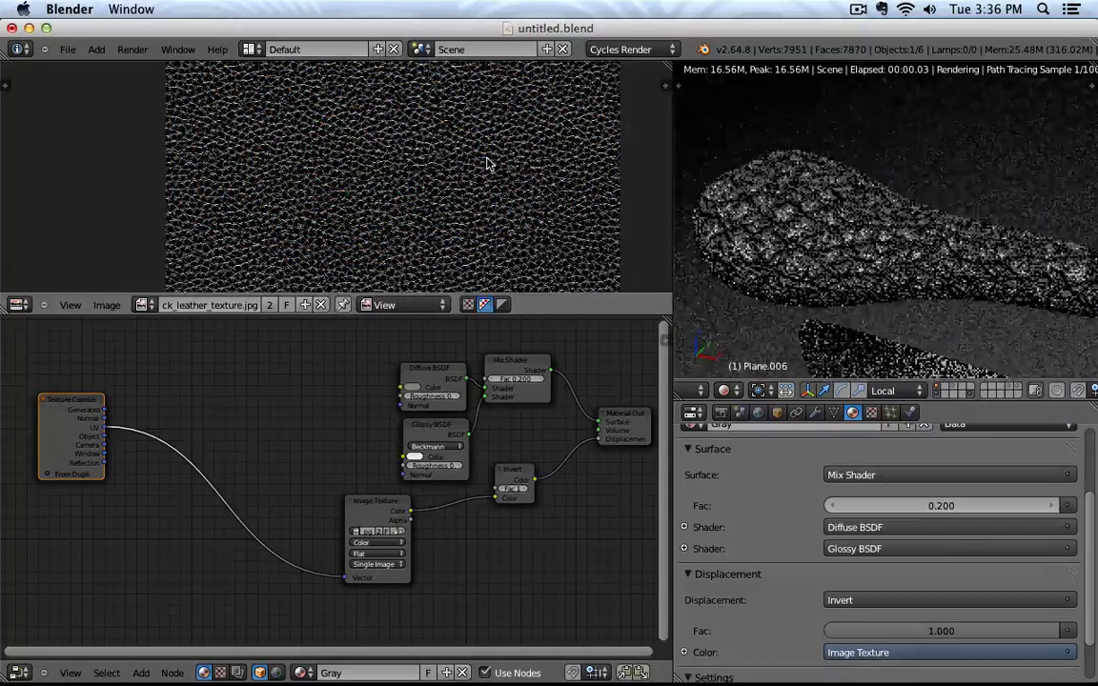
Step: Enlarge the saddle's UV layout well beyond the leather image for a finer grain, and readjust its scale
{"action": "scroll", "coordinate": [486, 164], "scroll_direction": "down", "scroll_amount": 7}
{"action": "scroll", "coordinate": [481, 177], "scroll_direction": "up", "scroll_amount": 3}
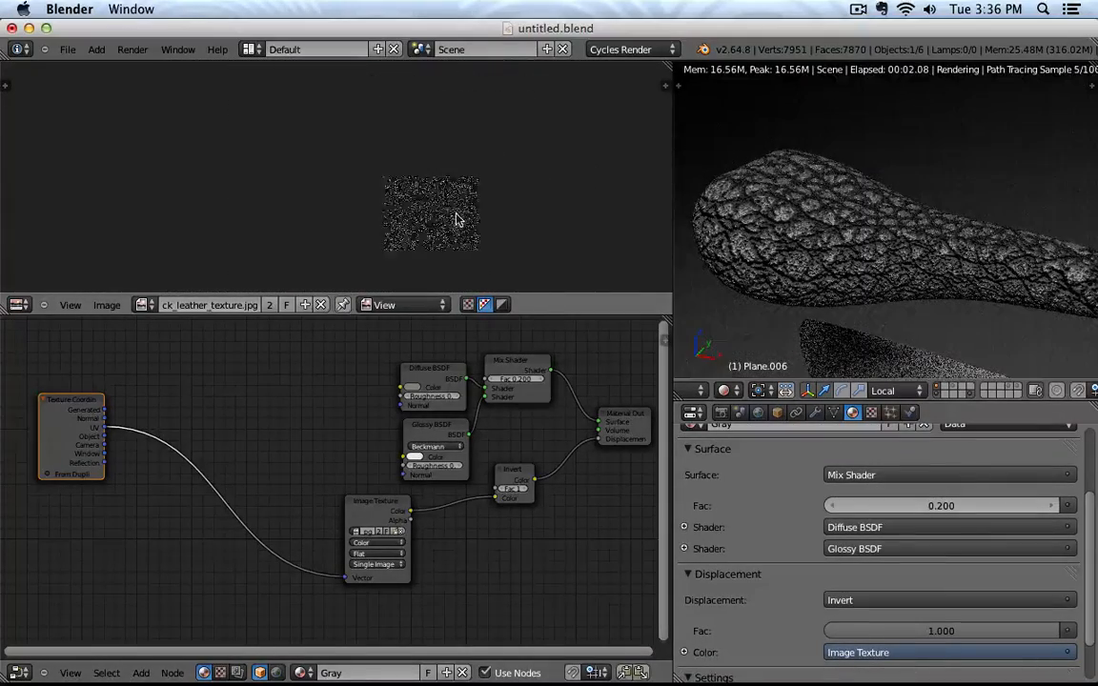
{"action": "key", "text": "Tab"}
{"action": "key", "text": "s"}
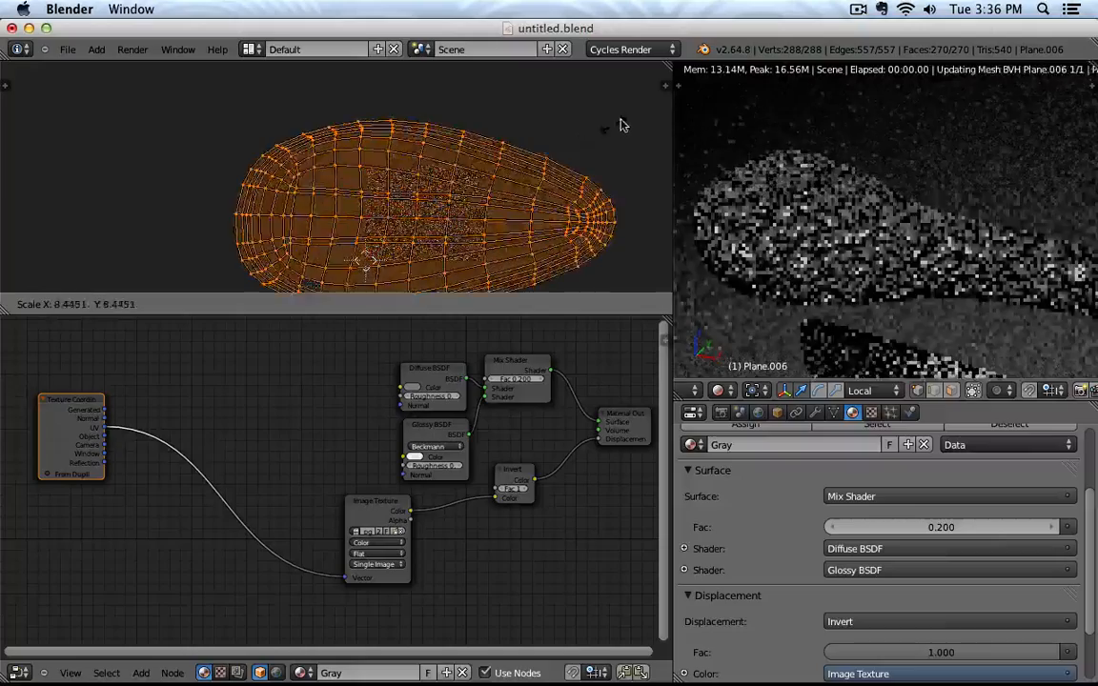
{"action": "left_click", "coordinate": [580, 151]}
{"action": "key", "text": "Tab"}
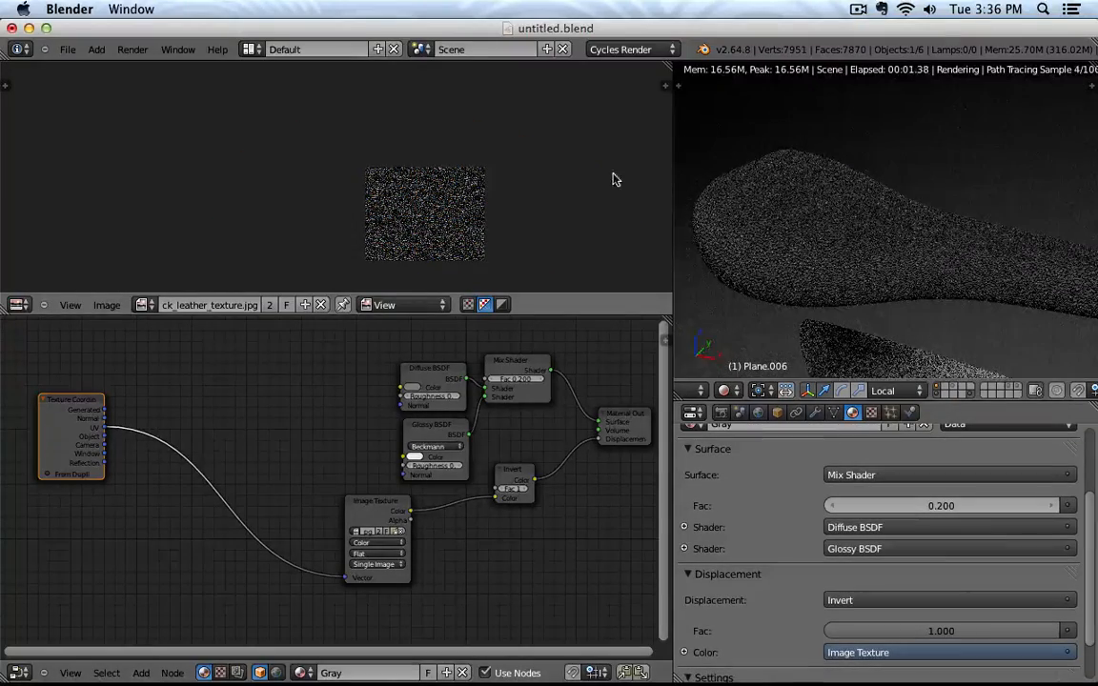
{"action": "key", "text": "Tab"}
{"action": "left_click", "coordinate": [511, 190]}
{"action": "key", "text": "Tab"}
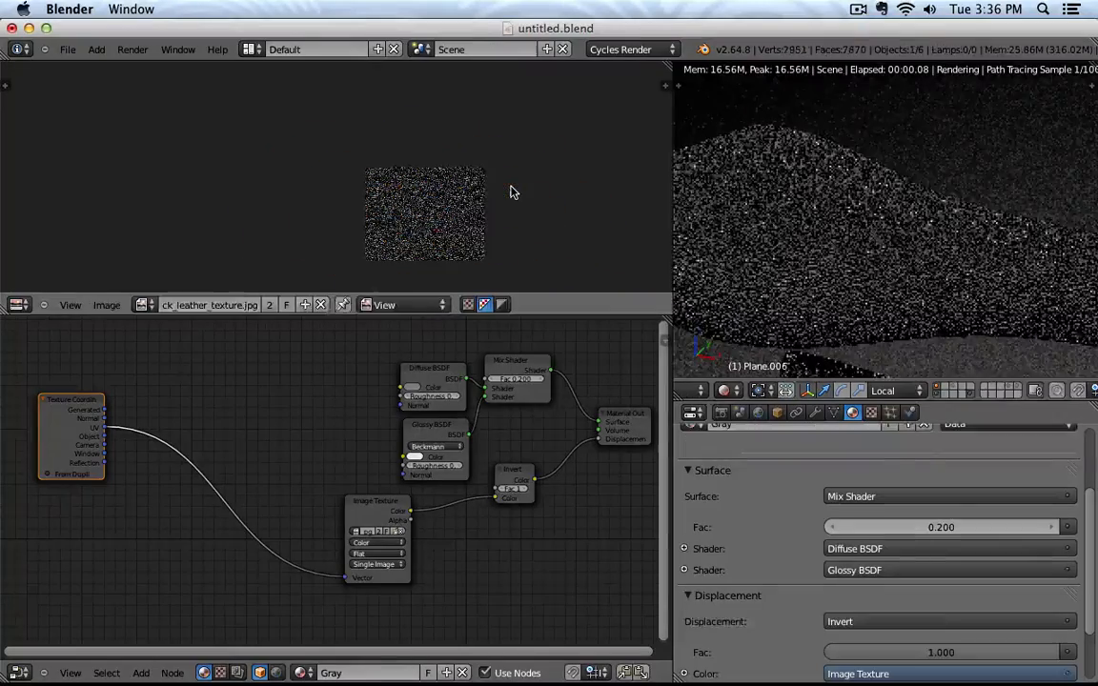
{"action": "middle_click_drag", "start_coordinate": [853, 249], "coordinate": [877, 209]}
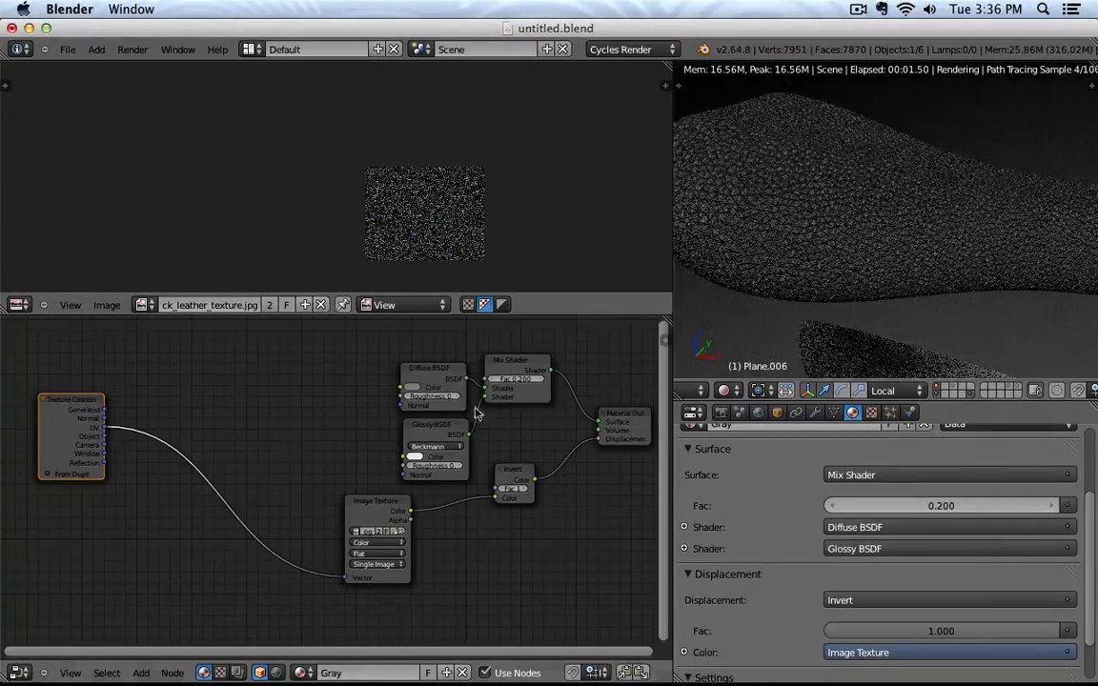
Step: Gather the Texture Coordinate, Image Texture and Invert nodes in a compact row below the shader nodes
{"action": "middle_click_drag", "start_coordinate": [476, 476], "coordinate": [357, 477]}
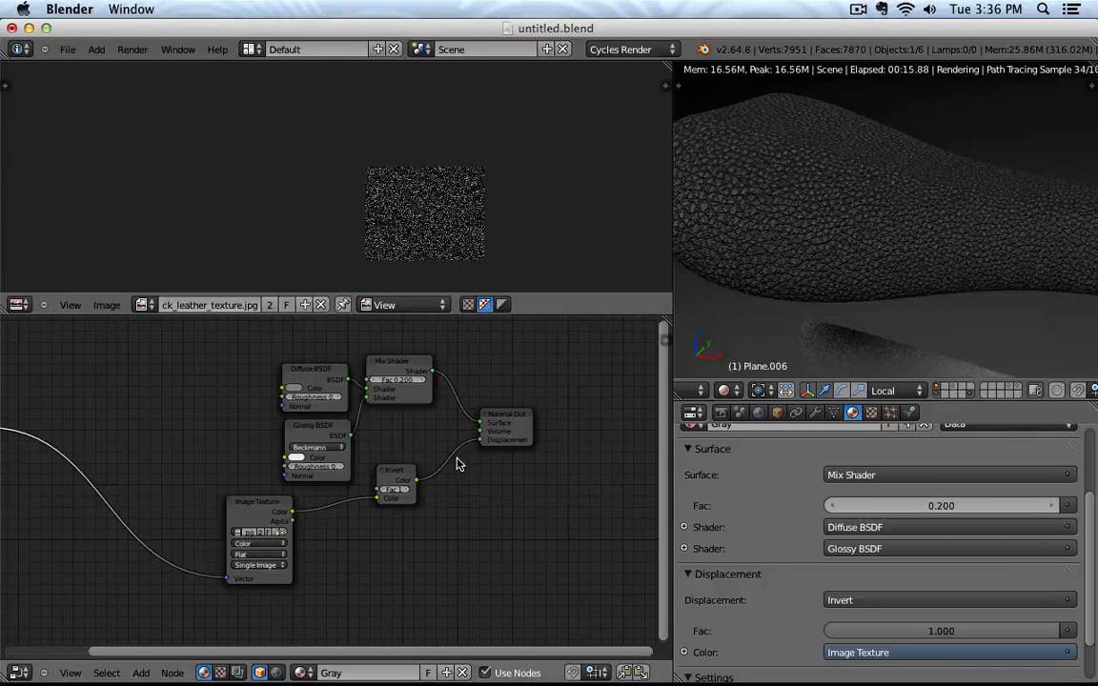
{"action": "scroll", "coordinate": [456, 464], "scroll_direction": "down", "scroll_amount": 1}
{"action": "left_click_drag", "start_coordinate": [99, 417], "coordinate": [246, 492]}
{"action": "scroll", "coordinate": [390, 461], "scroll_direction": "up", "scroll_amount": 1}
{"action": "left_click_drag", "start_coordinate": [426, 474], "coordinate": [373, 492]}
{"action": "left_click", "coordinate": [295, 510], "text": "shift"}
{"action": "left_click", "coordinate": [202, 511], "text": "shift"}
{"action": "left_click_drag", "start_coordinate": [202, 512], "coordinate": [190, 529]}
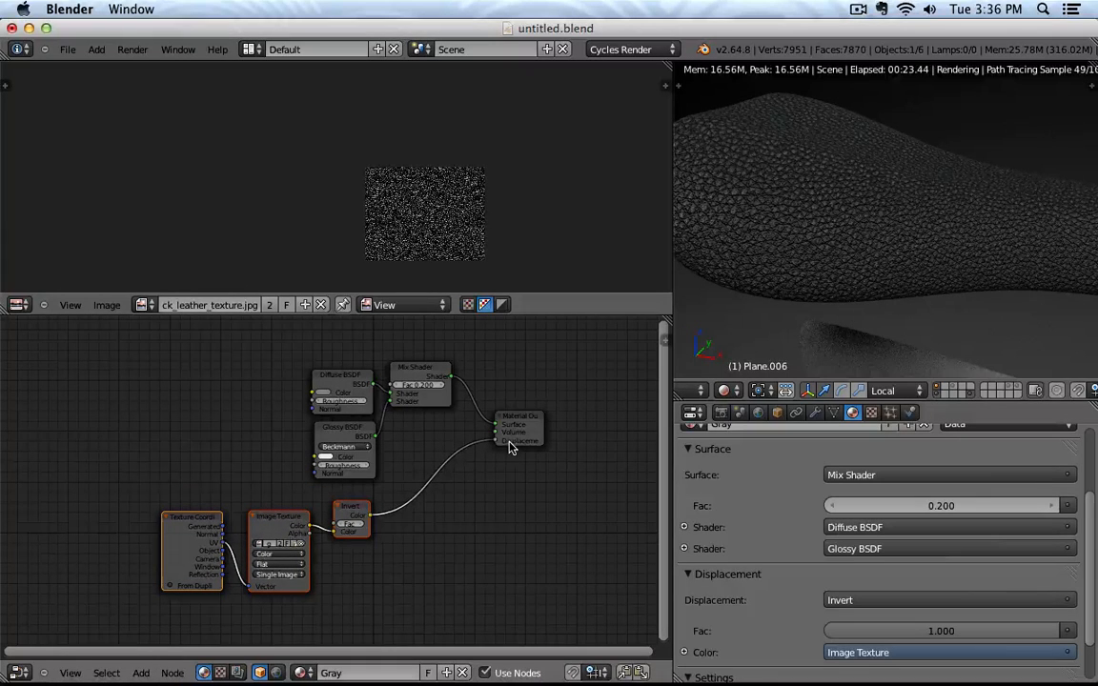
Step: Insert a Math node between the Invert node and the Displacement input of the Material Output
{"action": "key", "text": "shift+a"}
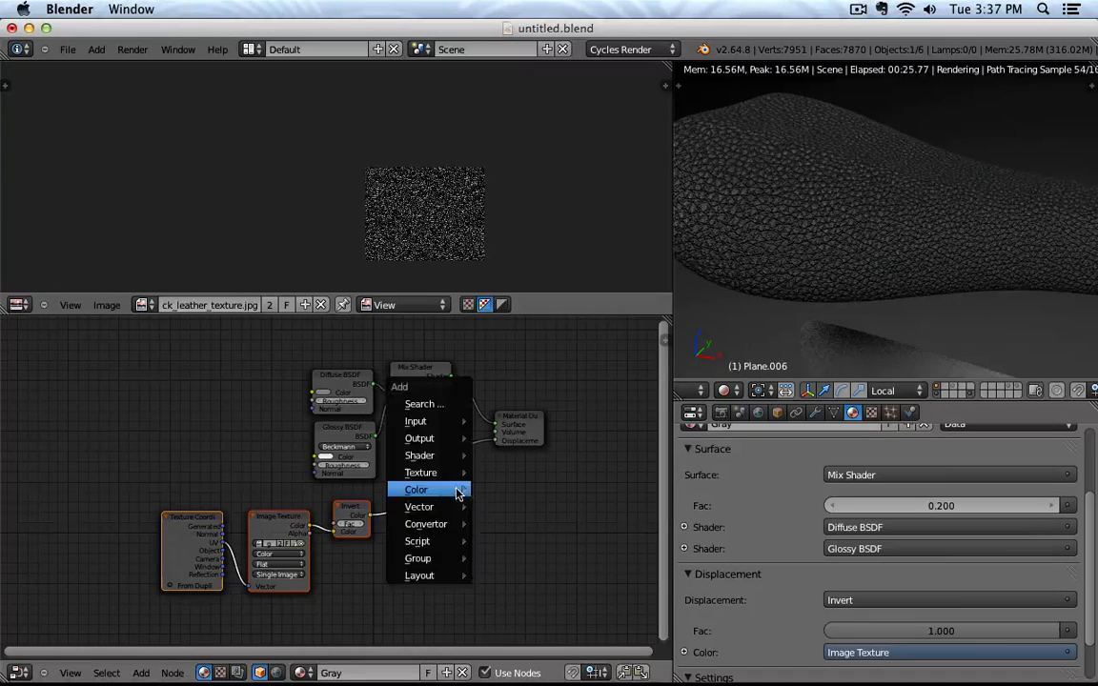
{"action": "mouse_move", "coordinate": [458, 490]}
{"action": "mouse_move", "coordinate": [439, 532]}
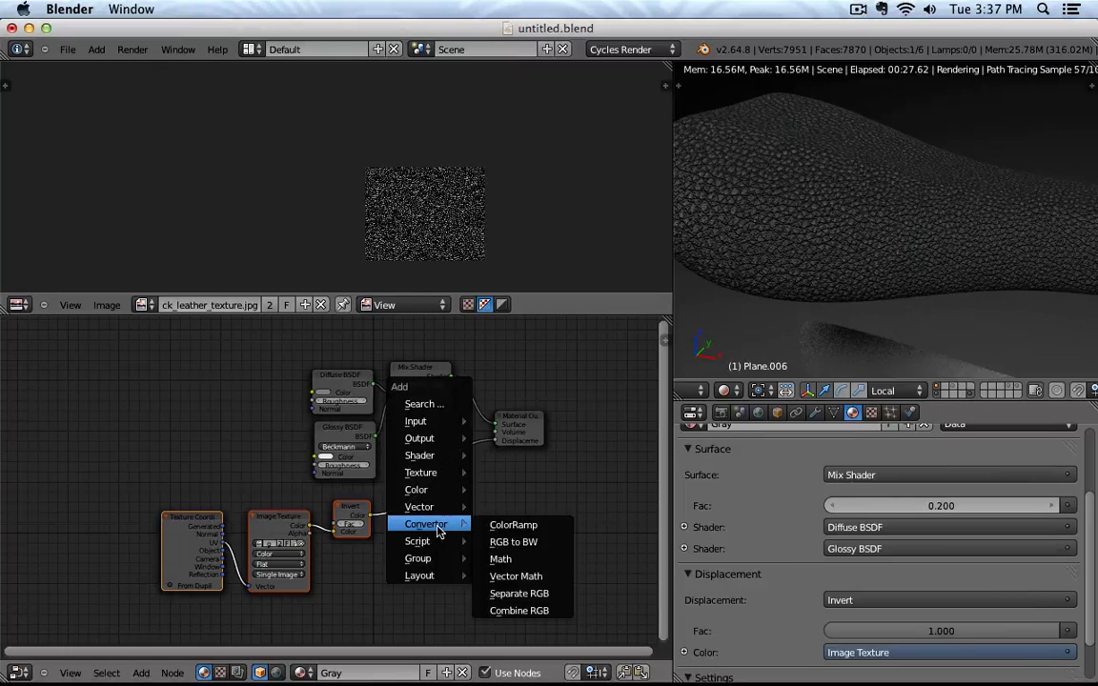
{"action": "left_click", "coordinate": [500, 560]}
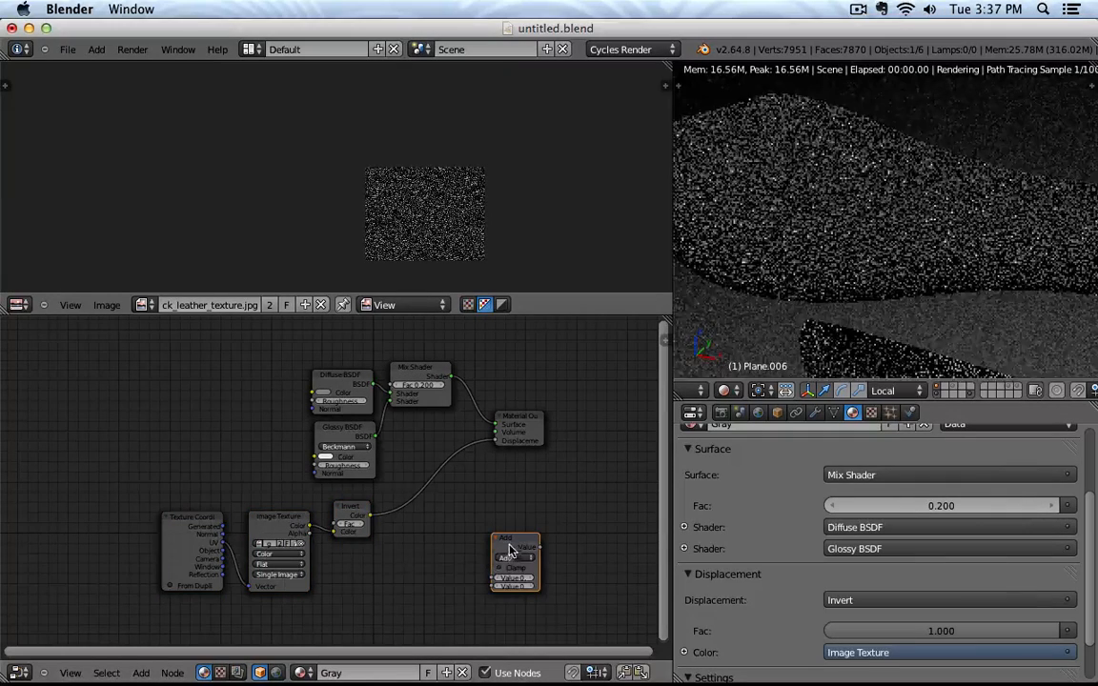
{"action": "left_click", "coordinate": [512, 546]}
{"action": "left_click_drag", "start_coordinate": [506, 533], "coordinate": [444, 488]}
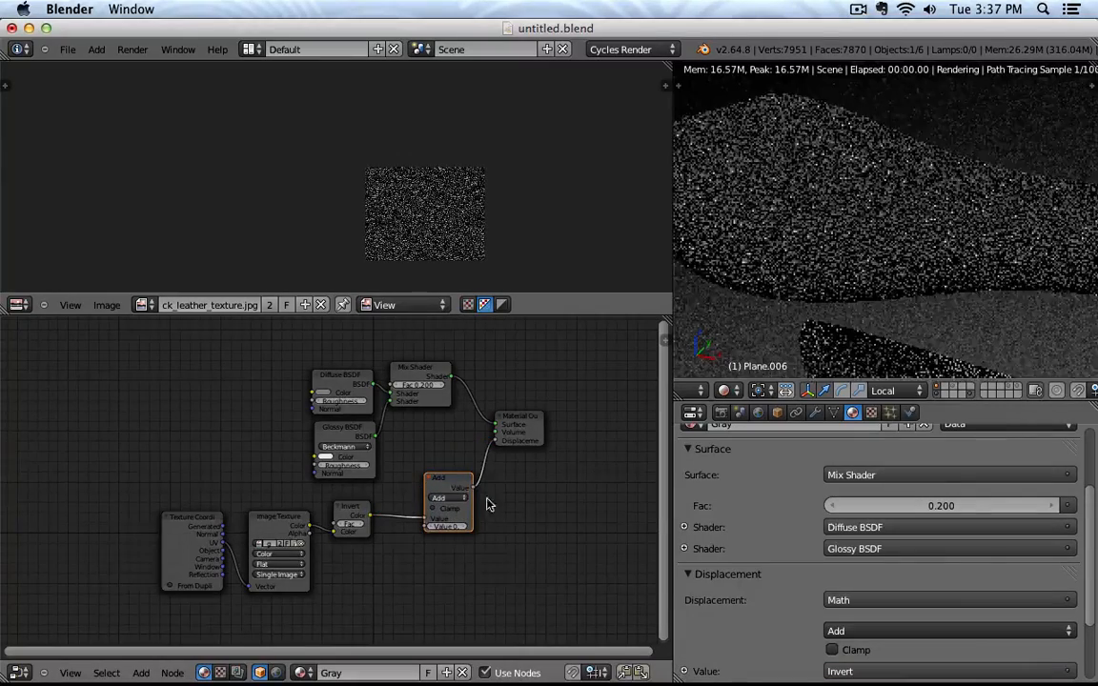
Step: Change the Math node's operation to Multiply
{"action": "scroll", "coordinate": [477, 499], "scroll_direction": "up", "scroll_amount": 2}
{"action": "scroll", "coordinate": [479, 534], "scroll_direction": "up", "scroll_amount": 2}
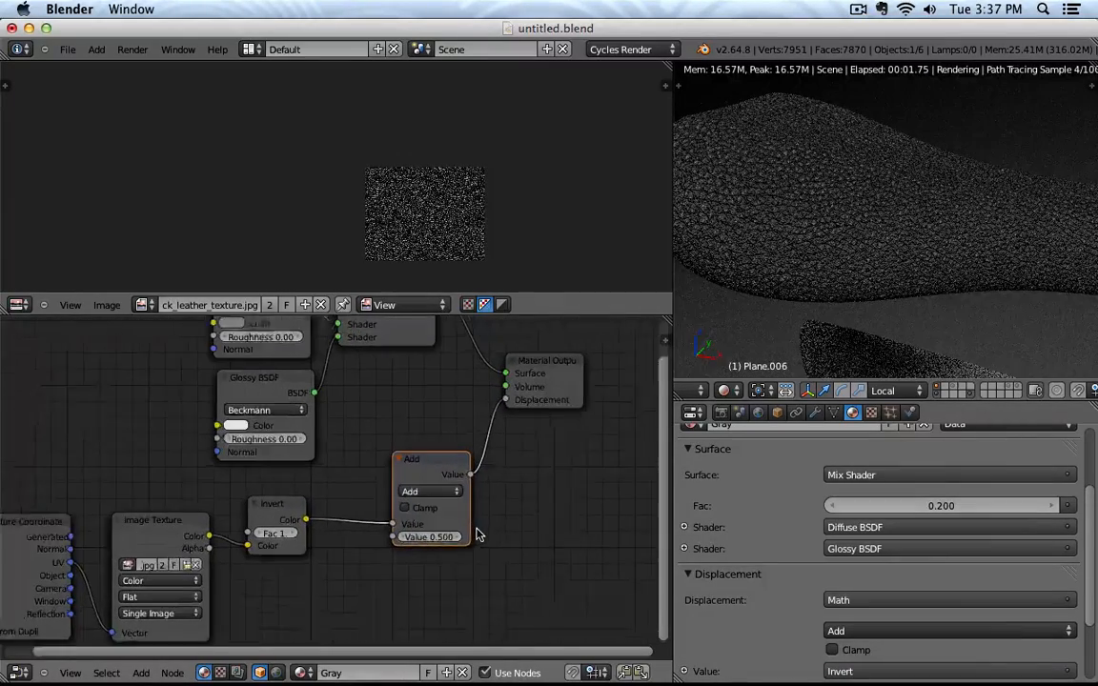
{"action": "left_click", "coordinate": [424, 490]}
{"action": "left_click", "coordinate": [426, 446]}
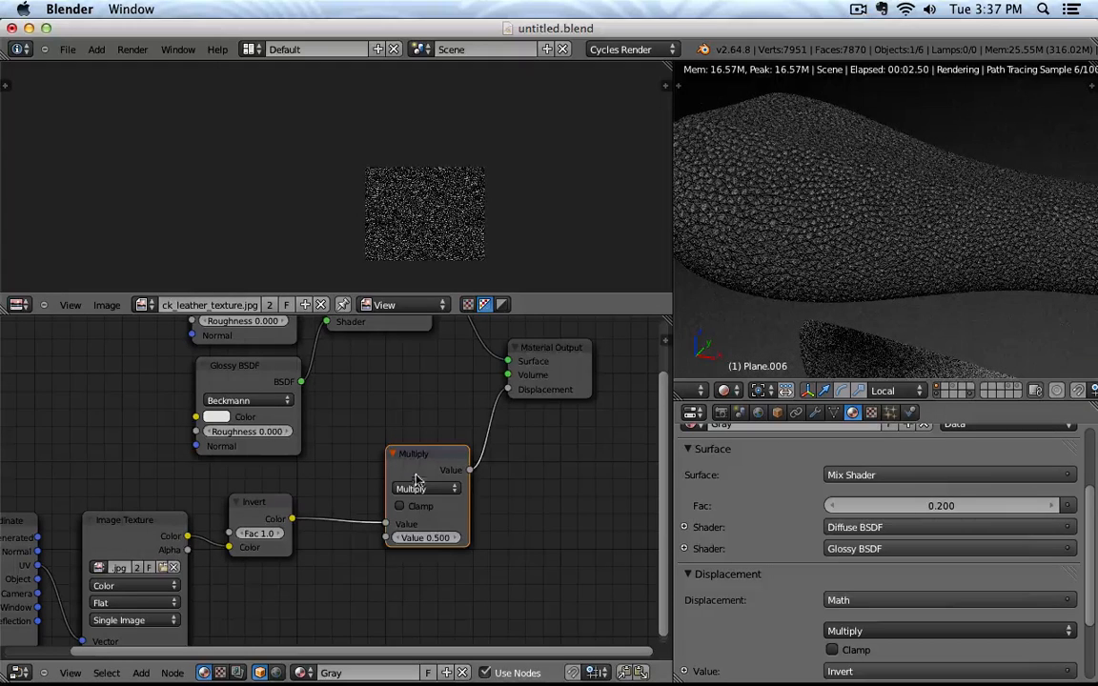
Step: Try 0 and 0.1 as the second value of the Multiply node to compare displacement strengths
{"action": "left_click", "coordinate": [426, 538]}
{"action": "type", "text": "0"}
{"action": "key", "text": "Return"}
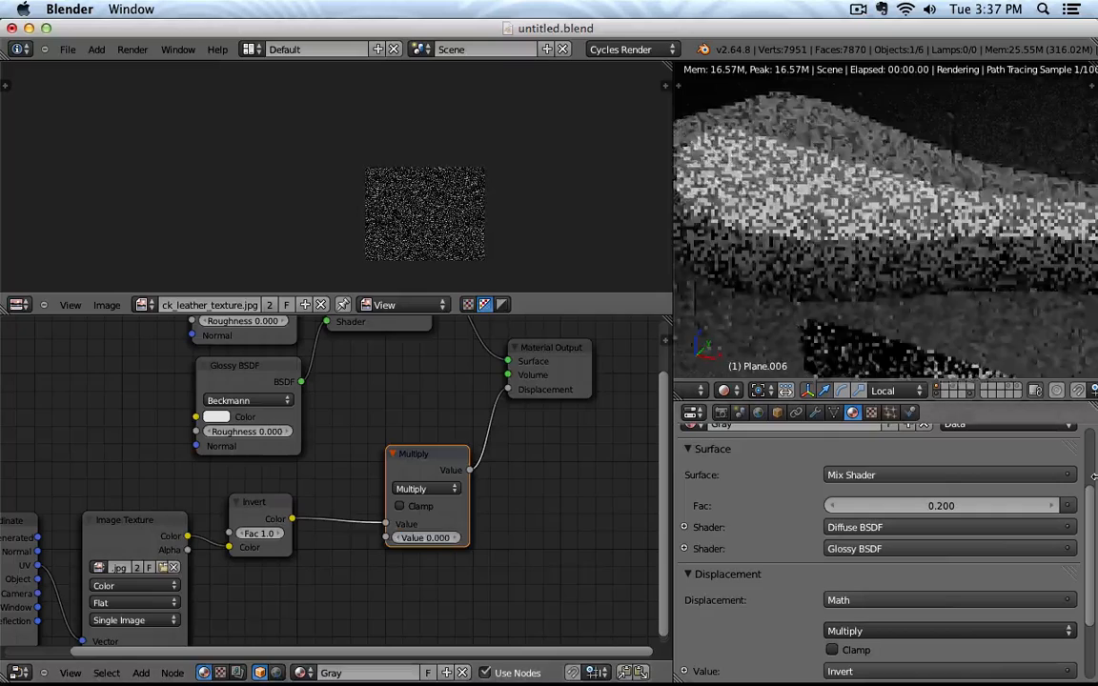
{"action": "scroll", "coordinate": [333, 482], "scroll_direction": "down", "scroll_amount": 1}
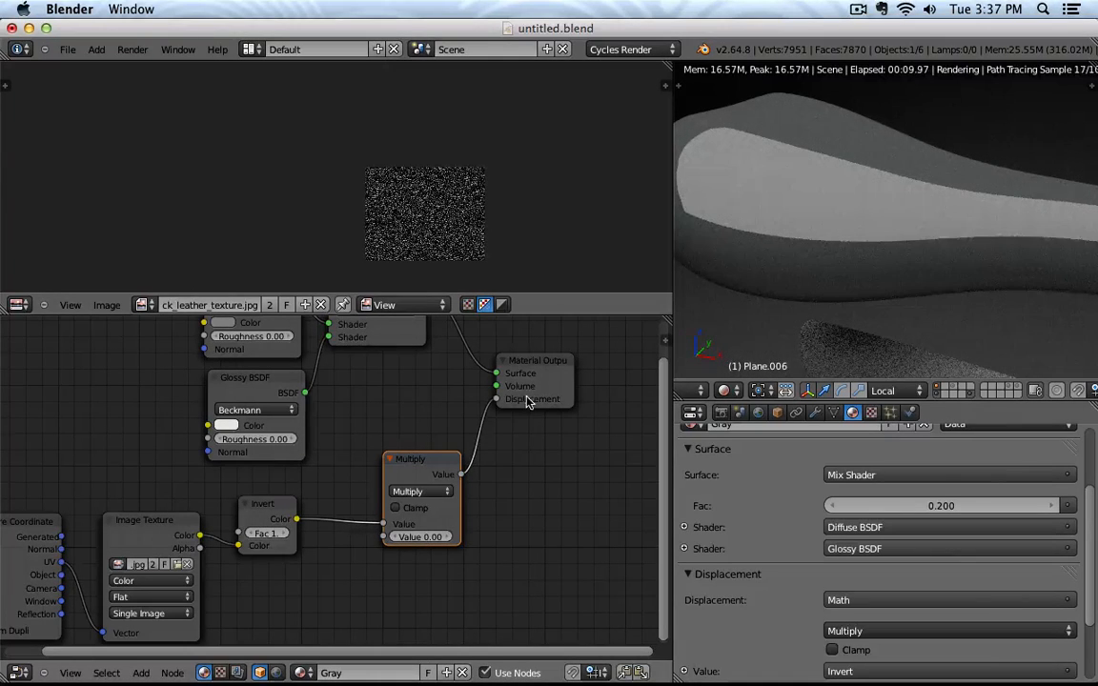
{"action": "left_click", "coordinate": [420, 537]}
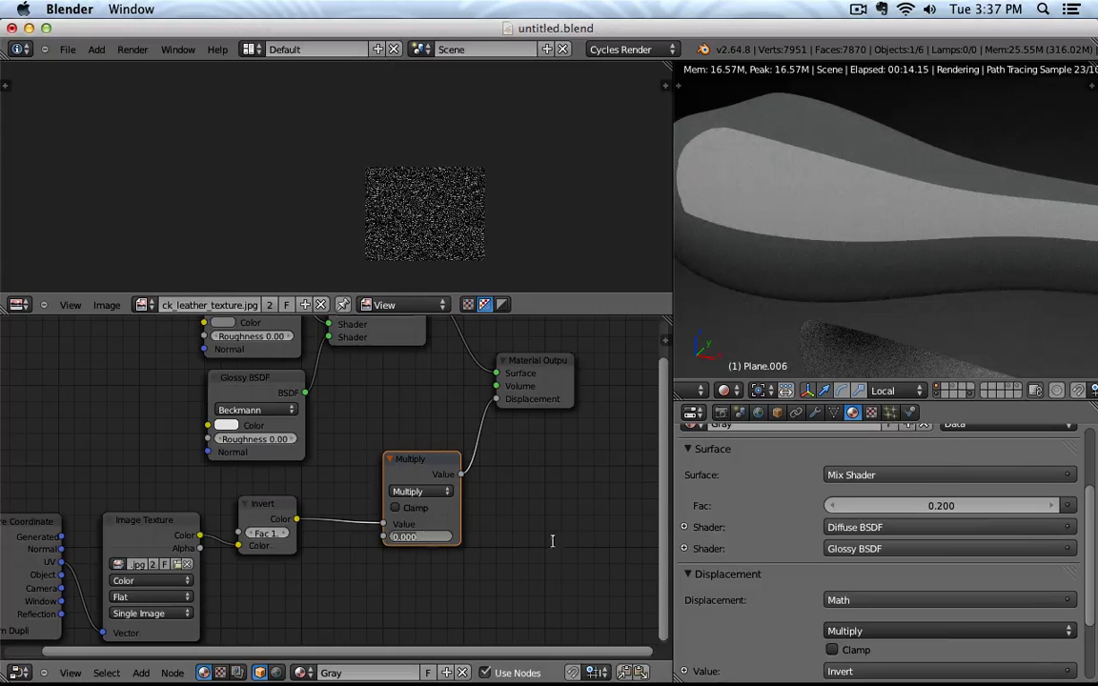
{"action": "key", "text": "BackSpace"}
{"action": "key", "text": "Return"}
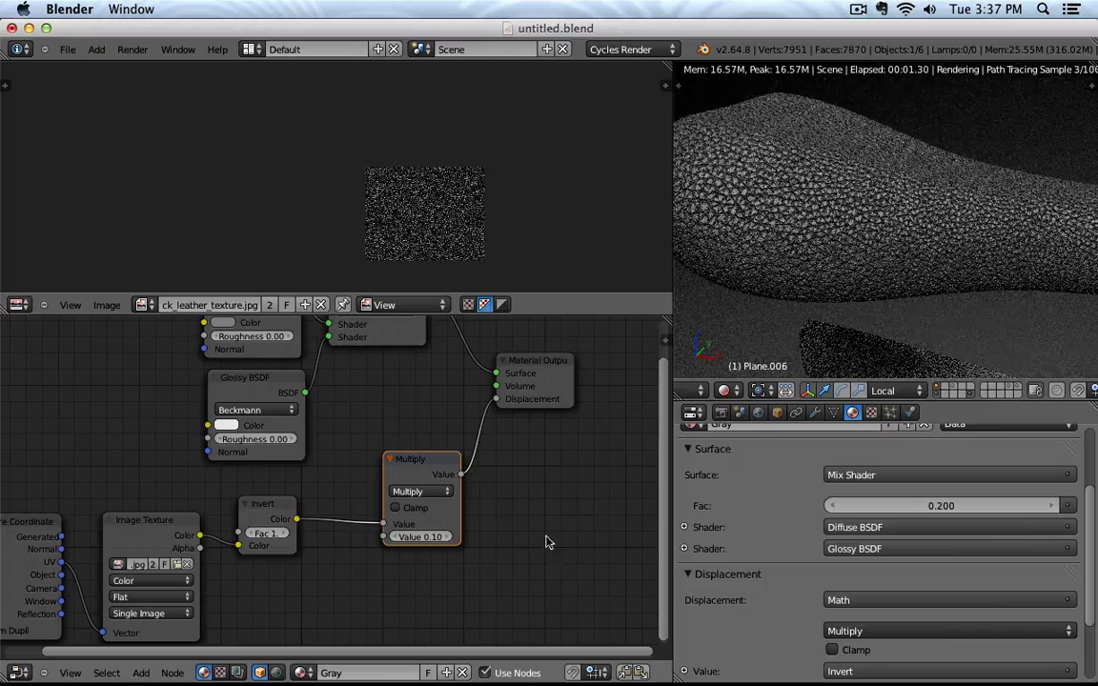
Step: Set the second value of the Multiply node to 0.01
{"action": "left_click", "coordinate": [424, 537]}
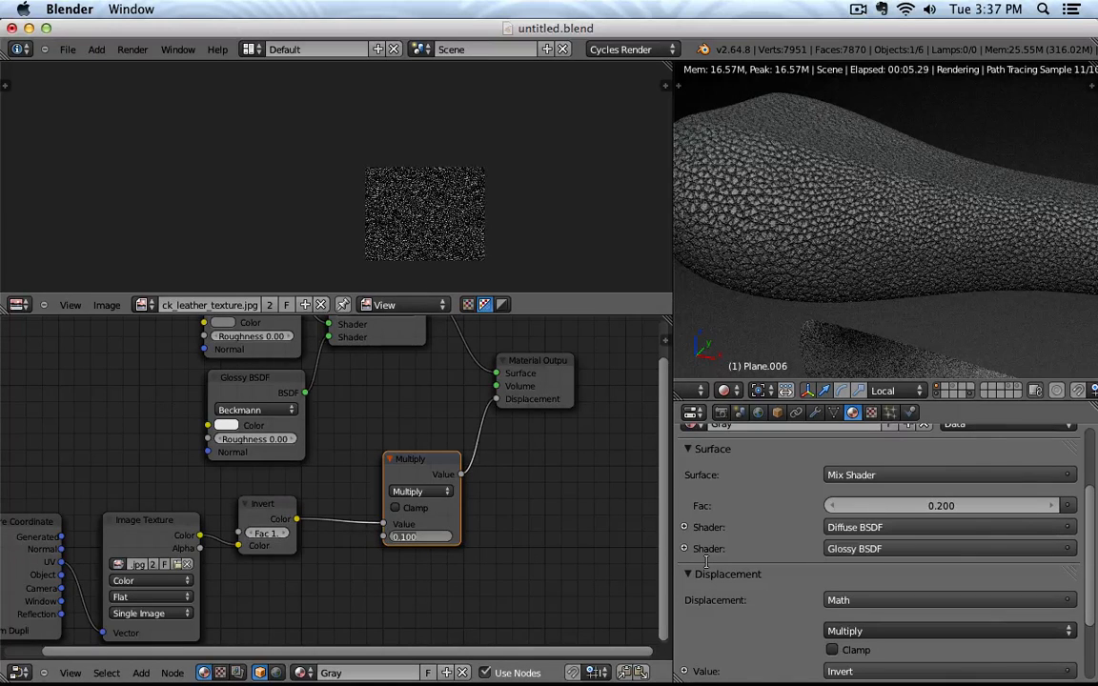
{"action": "key", "text": "BackSpace"}
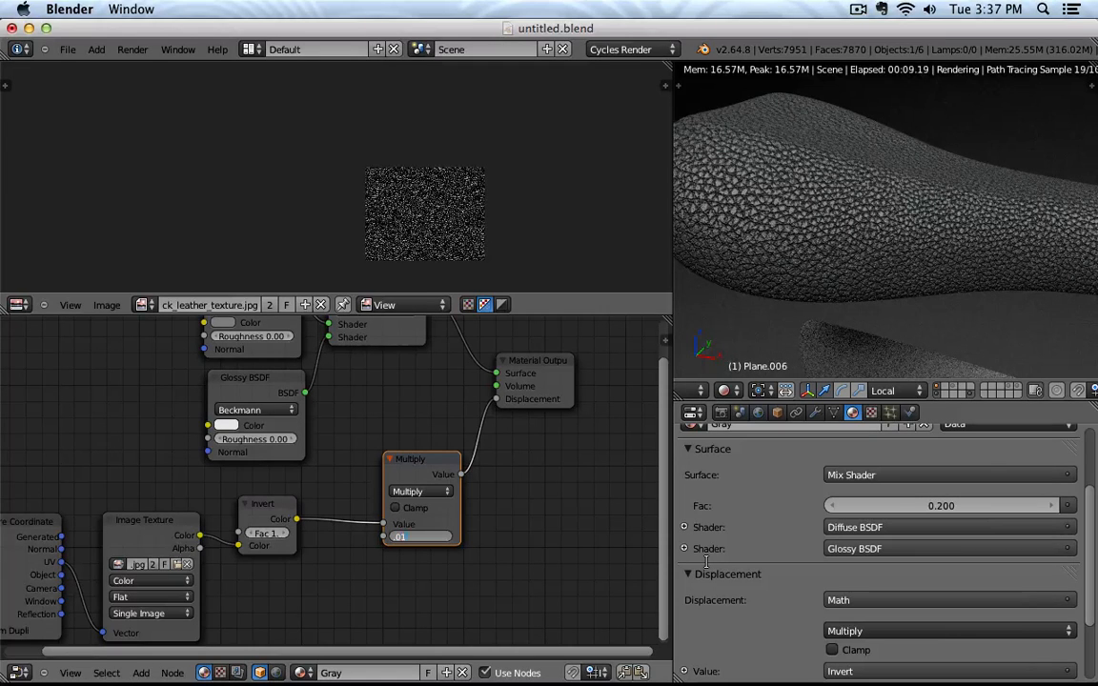
{"action": "key", "text": "Return"}
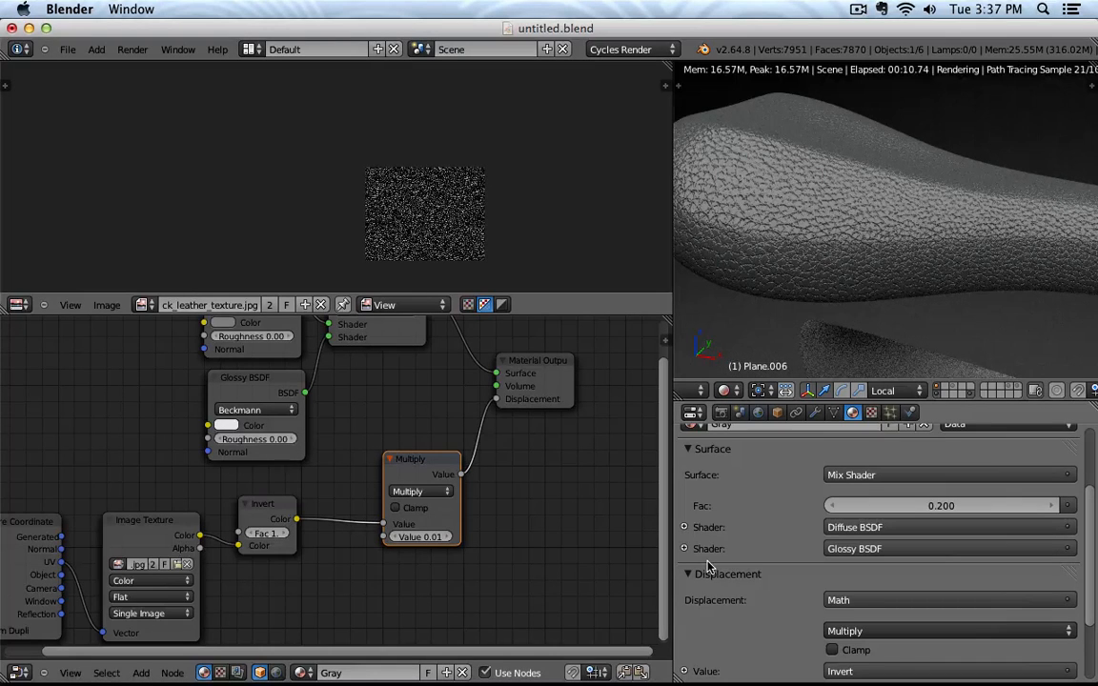
Step: Try 0.001 as the second value of the Multiply node, and return it to 0.01
{"action": "left_click", "coordinate": [419, 537]}
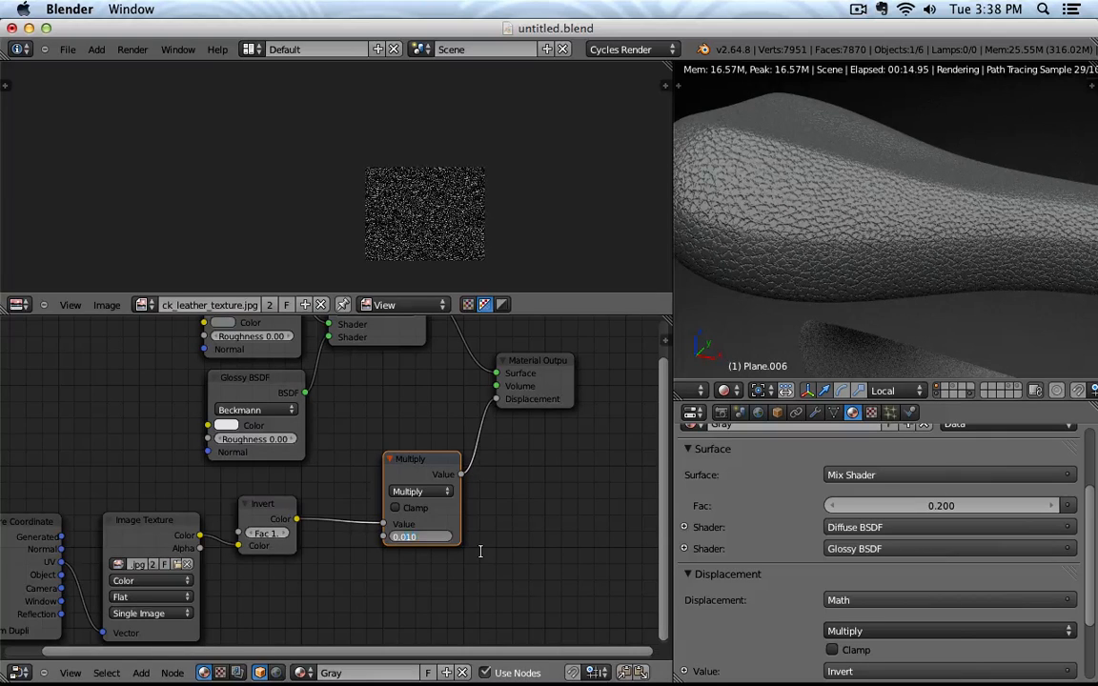
{"action": "key", "text": "Return"}
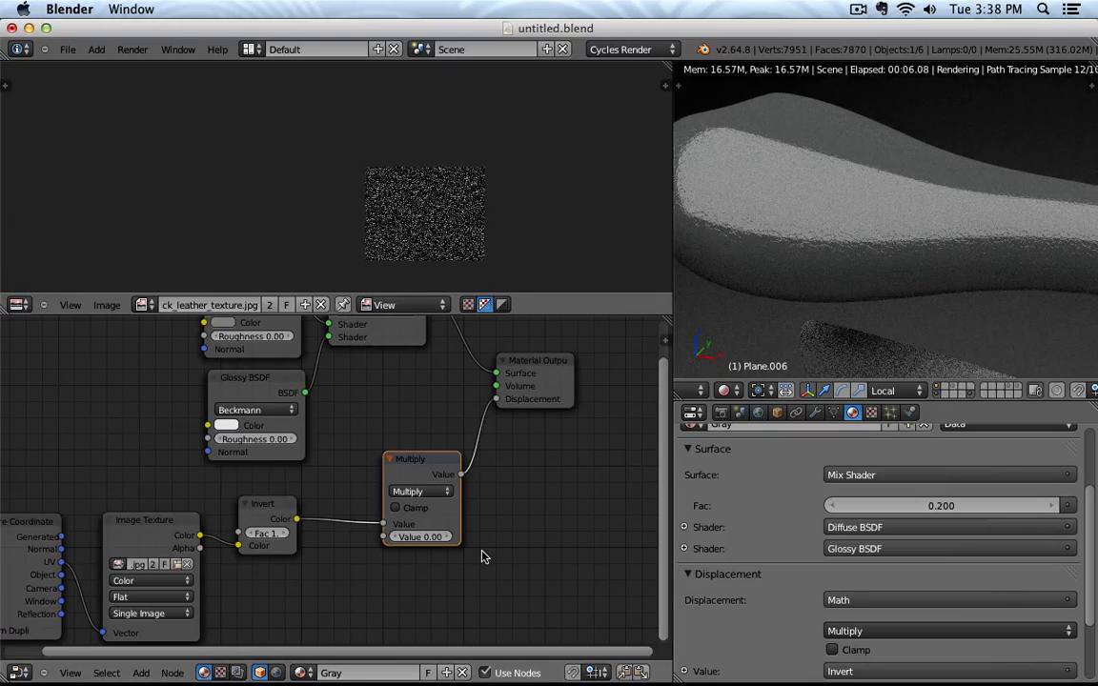
{"action": "left_click", "coordinate": [429, 537]}
{"action": "type", "text": "0.001"}
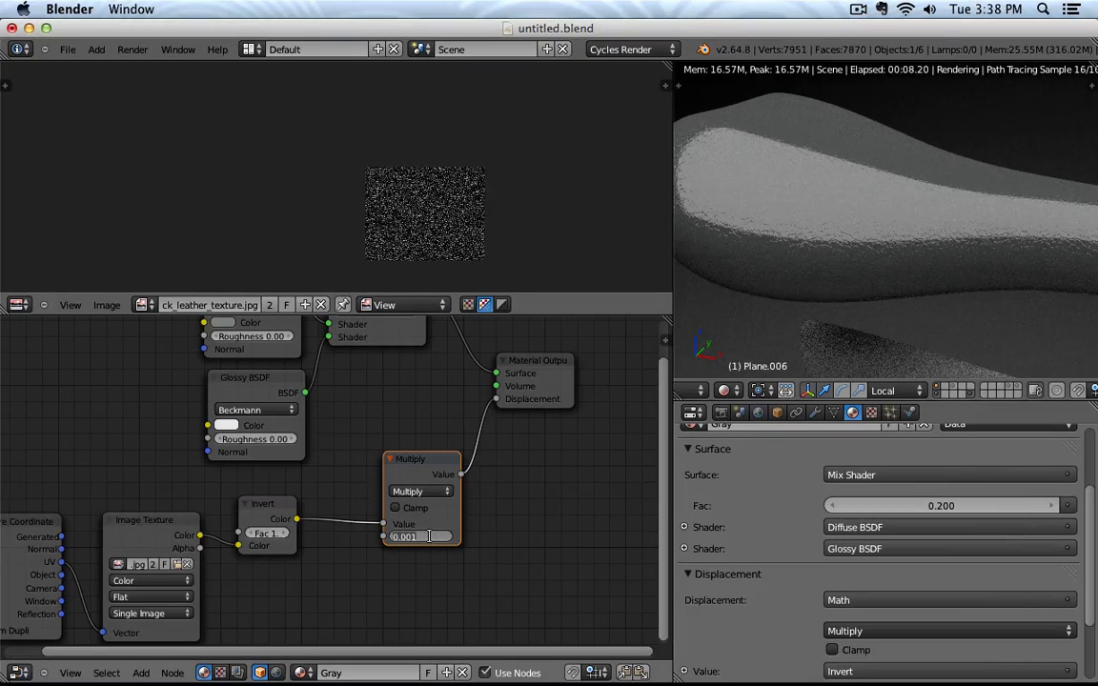
{"action": "key", "text": "Right"}
{"action": "key", "text": "Left"}
{"action": "key", "text": "Return"}
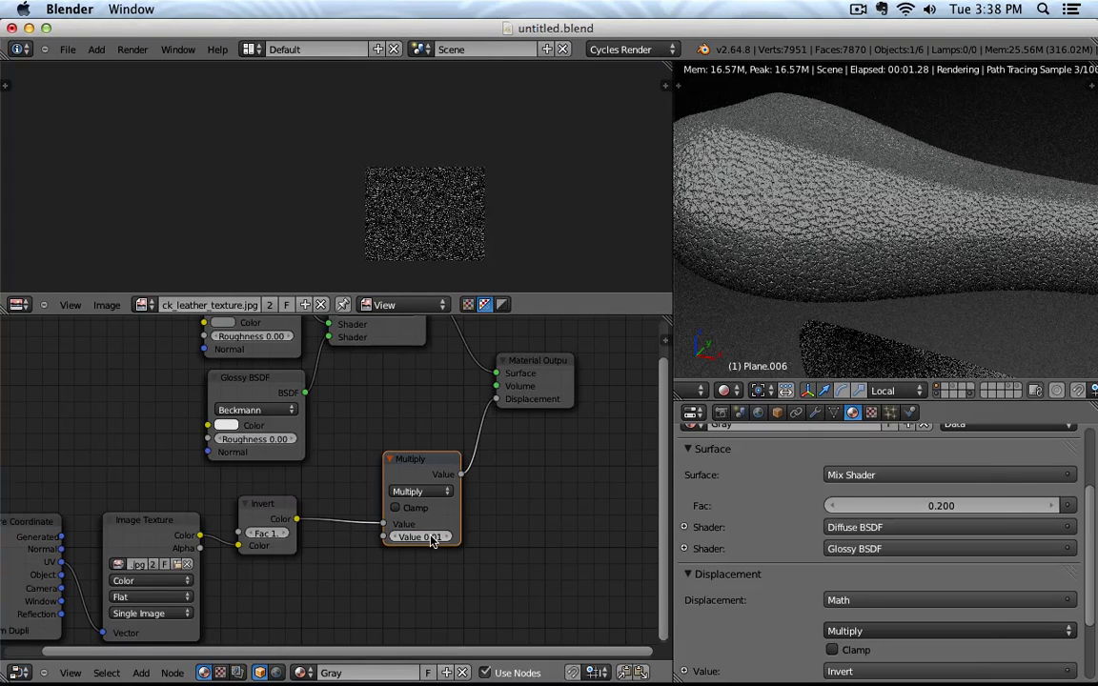
Step: Try a roughness of 0.1 on the Glossy BSDF node, and settle on 0.2
{"action": "left_click", "coordinate": [267, 439]}
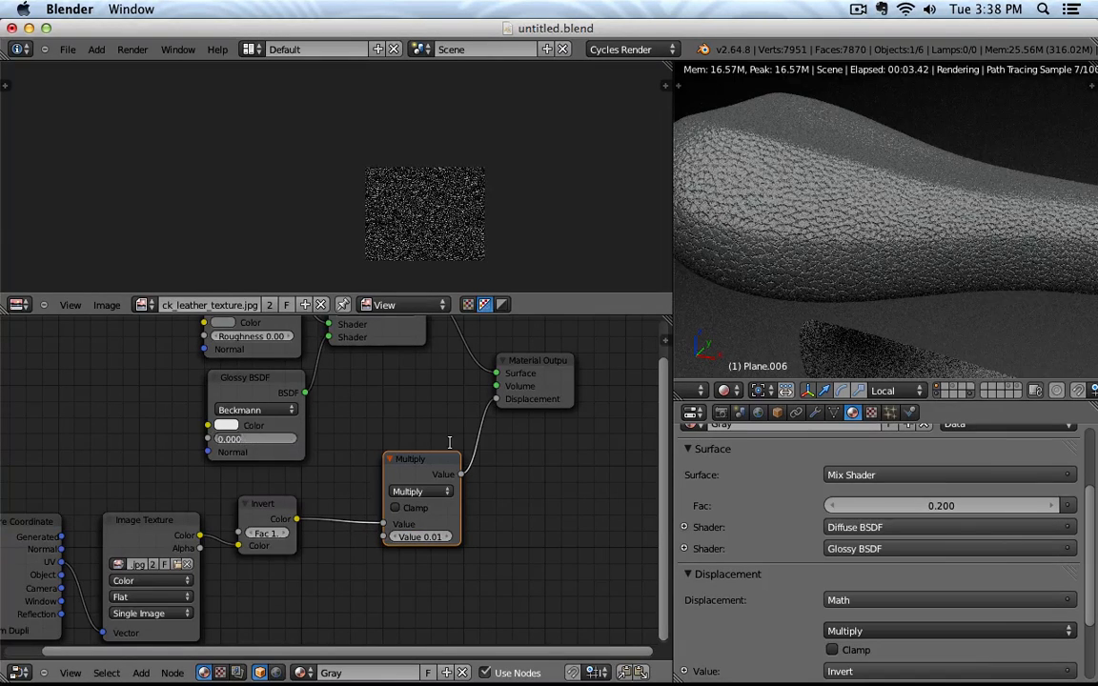
{"action": "type", "text": "0.1"}
{"action": "key", "text": "Return"}
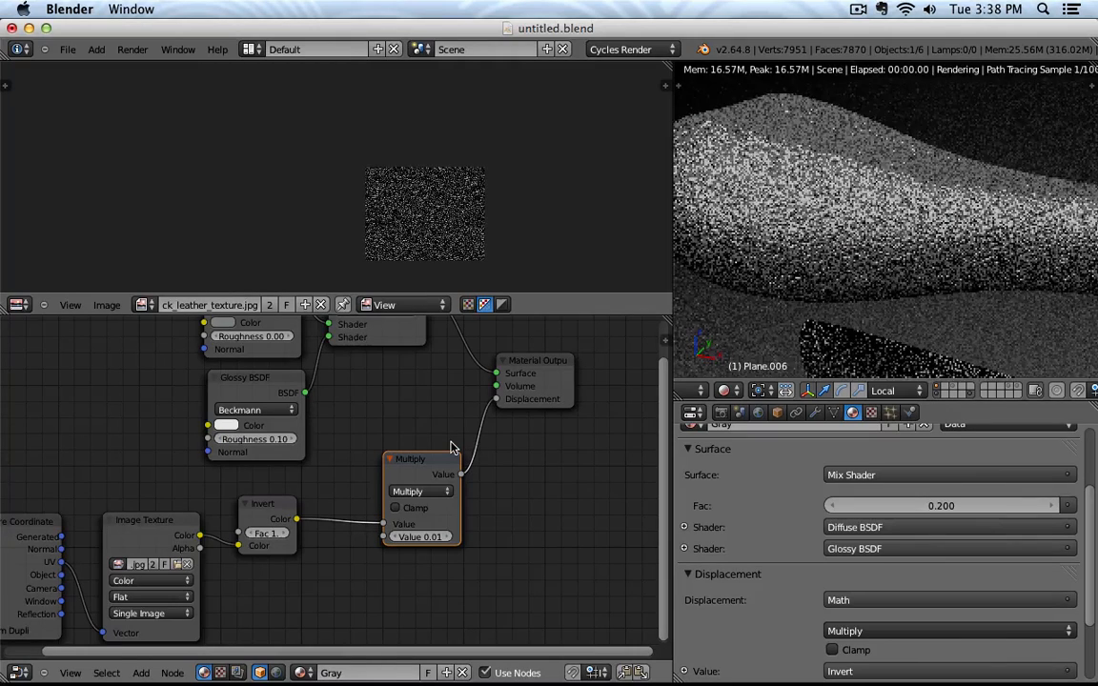
{"action": "left_click", "coordinate": [260, 438]}
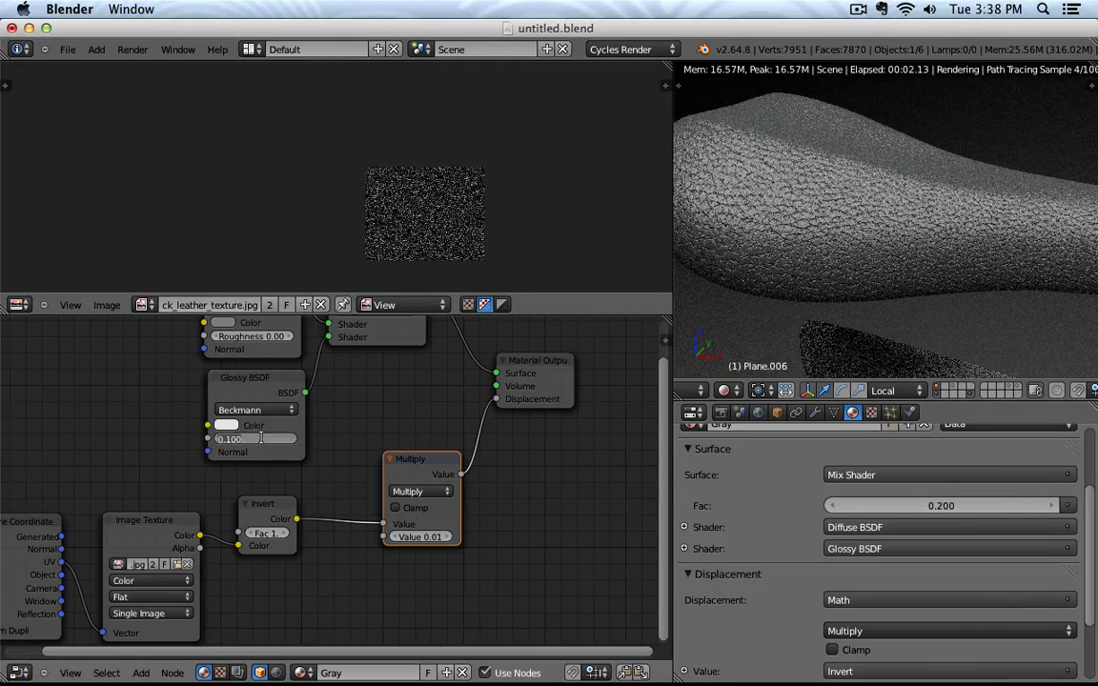
{"action": "type", "text": "0.2"}
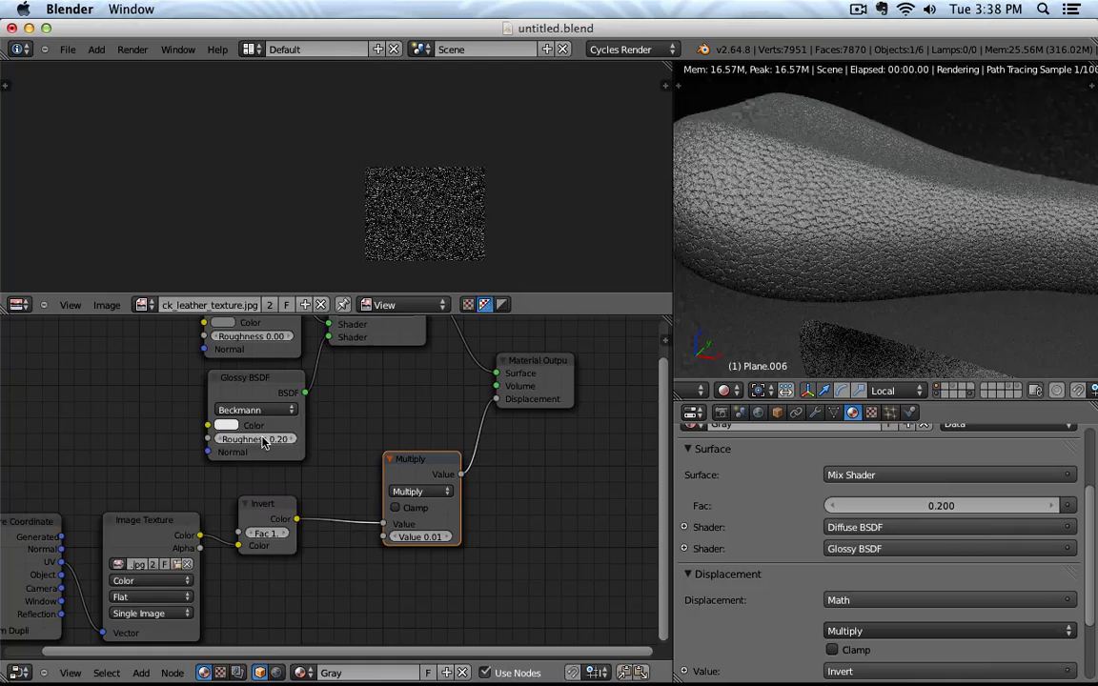
{"action": "key", "text": "Return"}
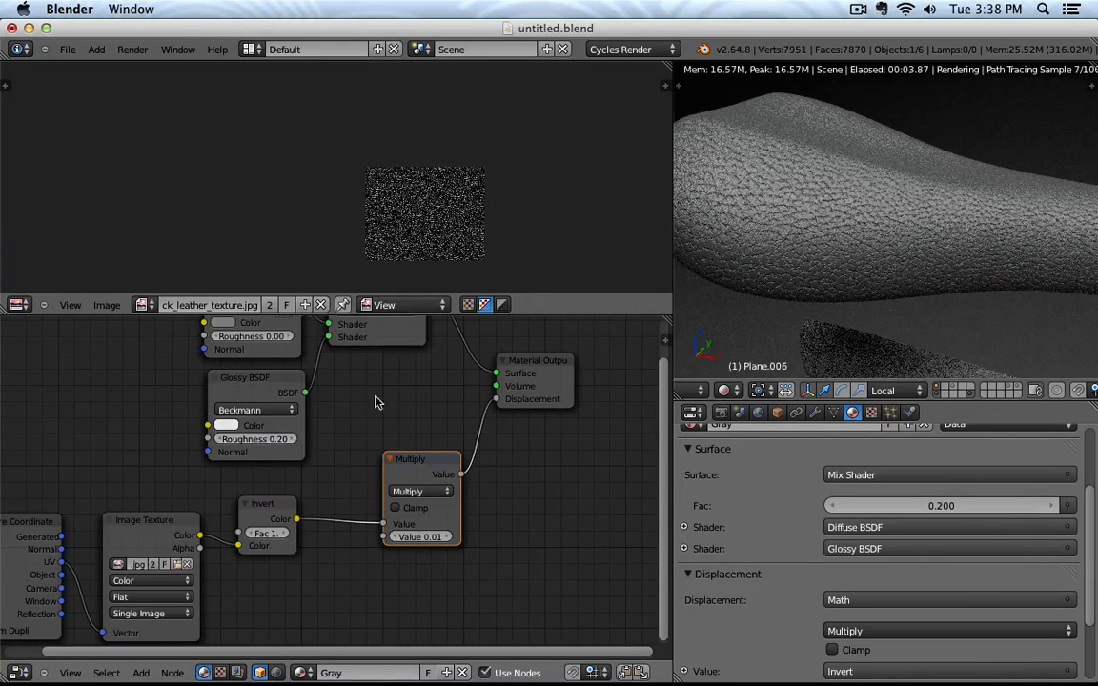
Step: Change the Diffuse BSDF color to a leather brown
{"action": "middle_click_drag", "start_coordinate": [374, 399], "coordinate": [371, 459]}
{"action": "left_click", "coordinate": [227, 385]}
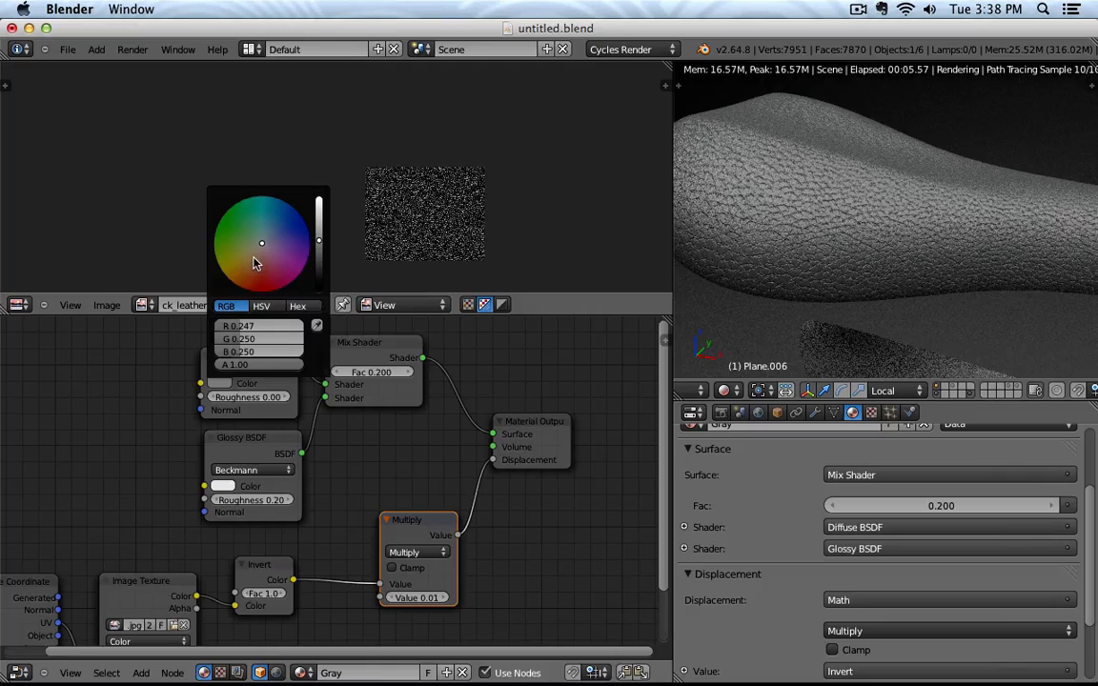
{"action": "left_click", "coordinate": [254, 261]}
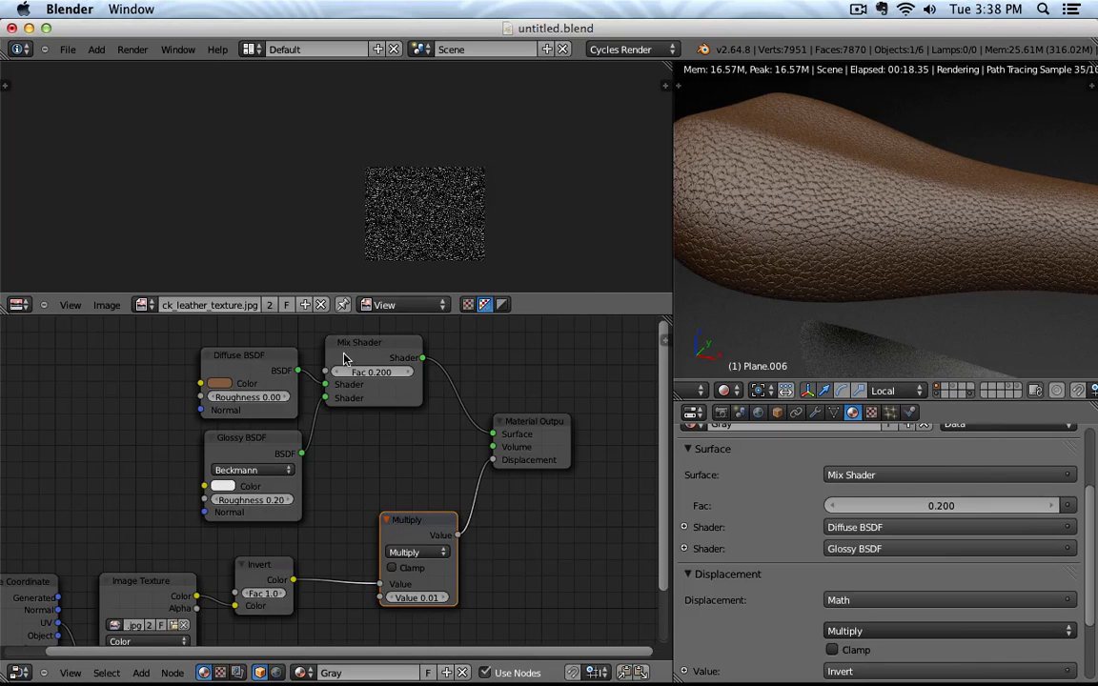
Step: Review the displacement node chain from Texture Coordinate to Multiply, and examine the rendered leather saddle from farther away
{"action": "scroll", "coordinate": [373, 404], "scroll_direction": "down", "scroll_amount": 1}
{"action": "middle_click_drag", "start_coordinate": [370, 571], "coordinate": [411, 494]}
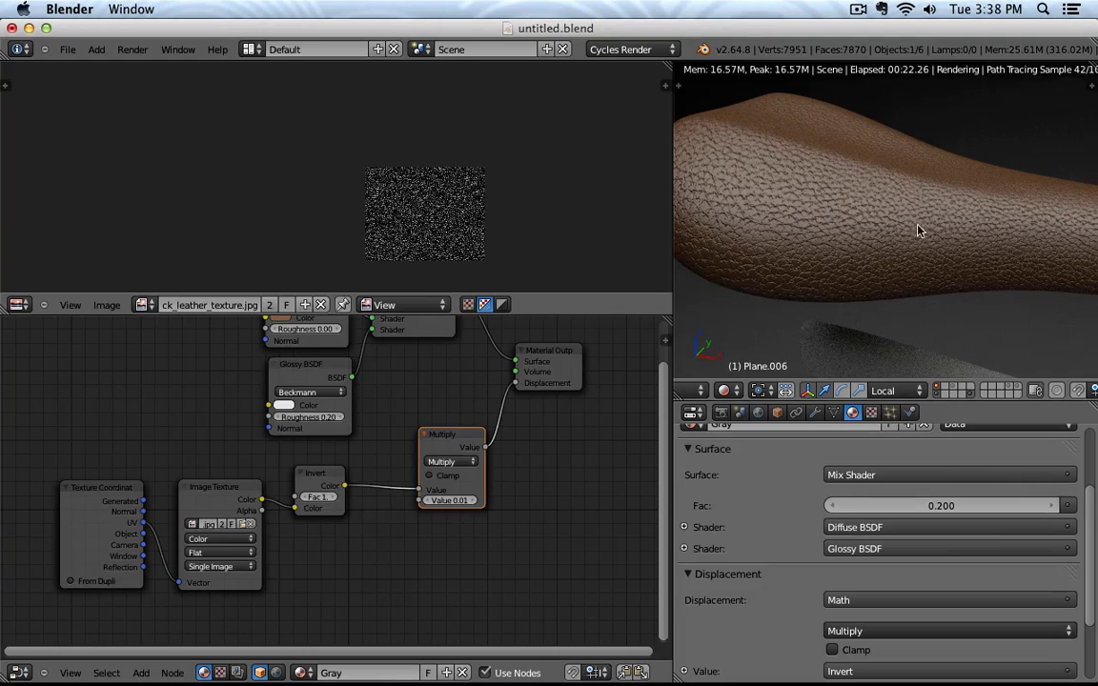
{"action": "left_click", "coordinate": [95, 509]}
{"action": "left_click", "coordinate": [213, 501]}
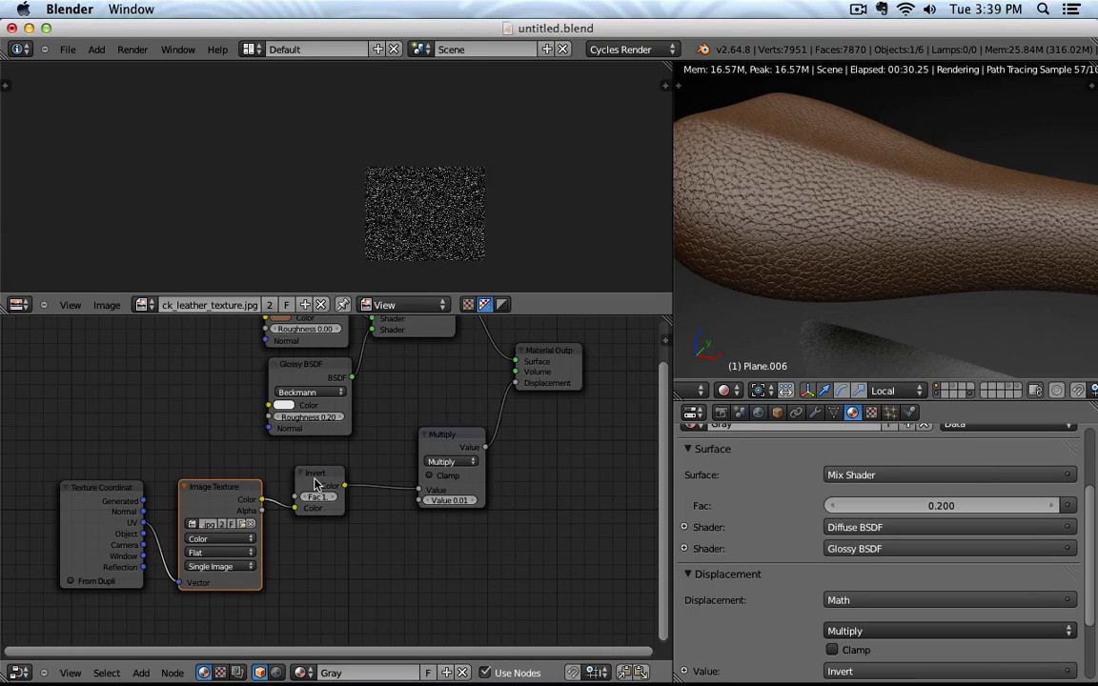
{"action": "left_click", "coordinate": [444, 439]}
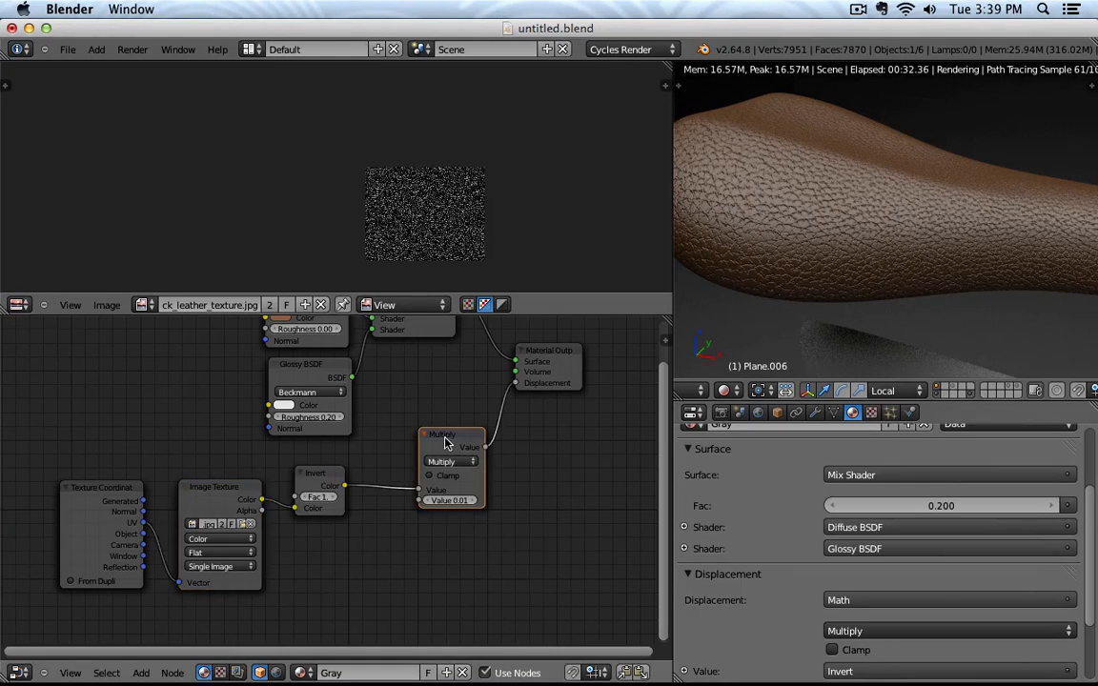
{"action": "key", "text": "shift+a"}
{"action": "scroll", "coordinate": [948, 246], "scroll_direction": "down", "scroll_amount": 10}
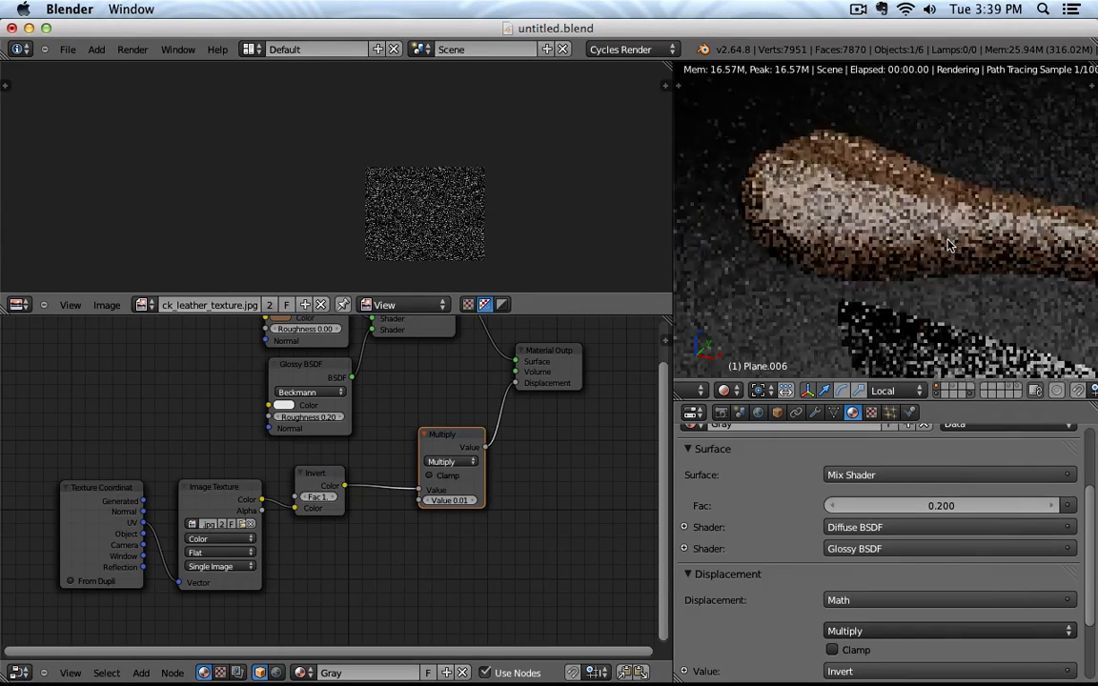
{"action": "scroll", "coordinate": [948, 246], "scroll_direction": "up", "scroll_amount": 5}
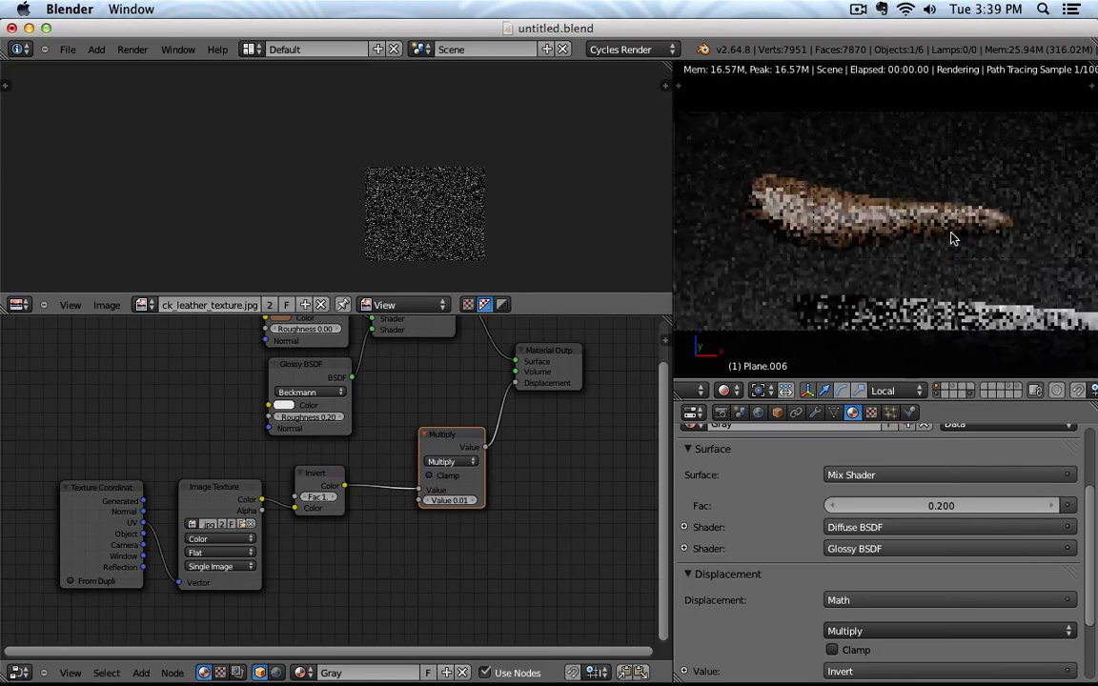